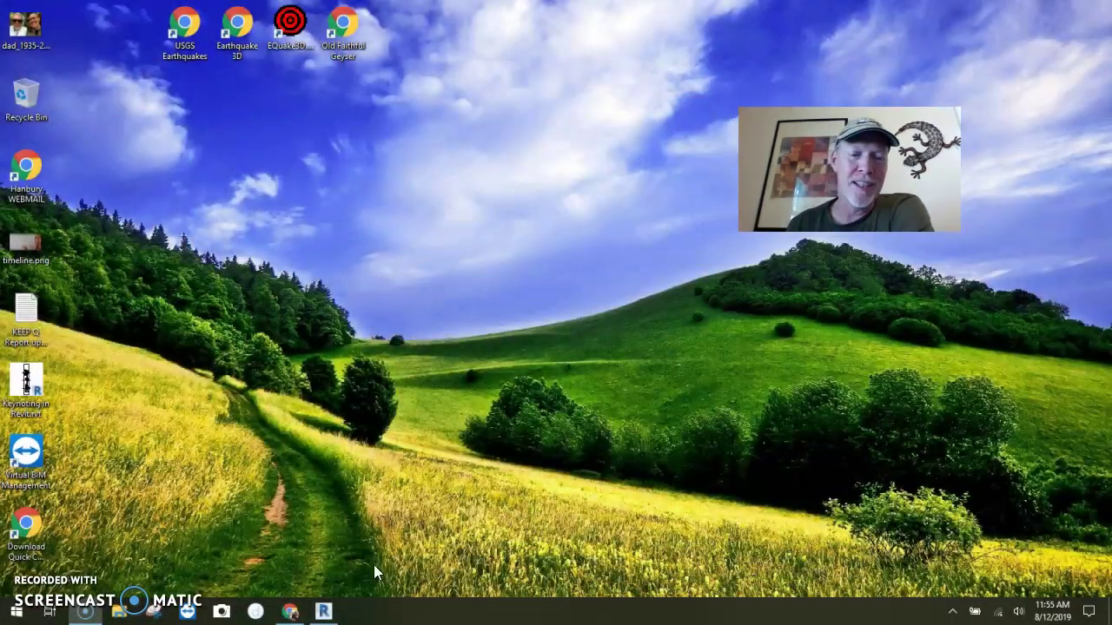
Restore the Revit window showing Project2's CUT OPEN - 1st floor 3D view.
{"action": "left_click", "coordinate": [323, 612]}
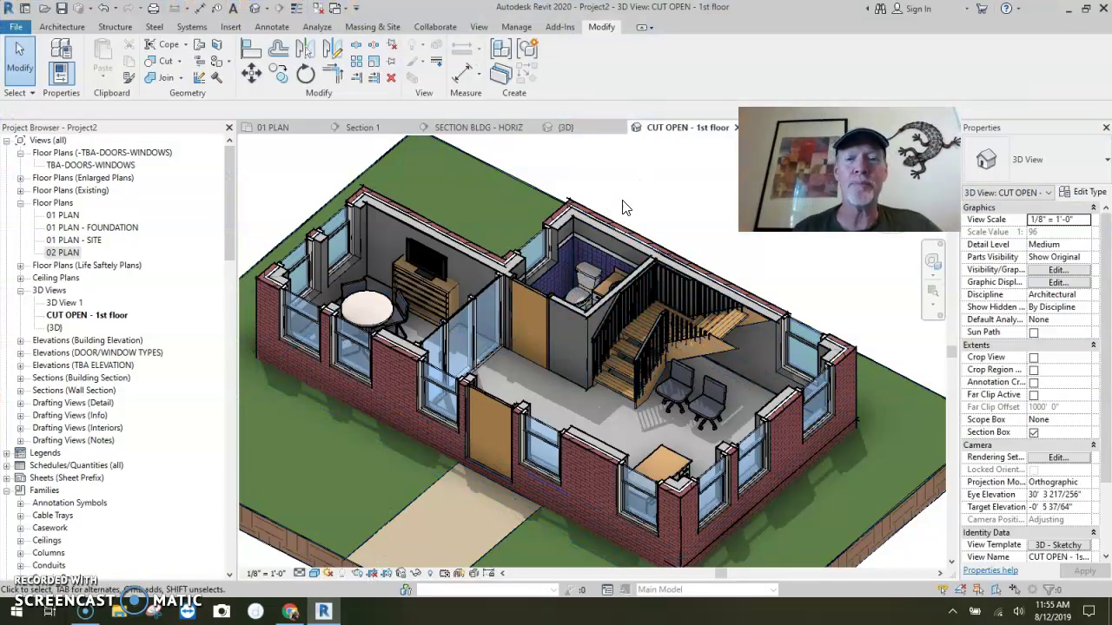
Orbit the cutaway model and select the bathroom's 2'-6" x 7'-0" interior door.
{"action": "mouse_move", "coordinate": [639, 201]}
{"action": "middle_mouse_down", "text": "shift"}
{"action": "mouse_move", "coordinate": [650, 217]}
{"action": "mouse_move", "coordinate": [664, 213]}
{"action": "mouse_move", "coordinate": [658, 195]}
{"action": "mouse_move", "coordinate": [657, 211]}
{"action": "middle_mouse_up", "text": "shift"}
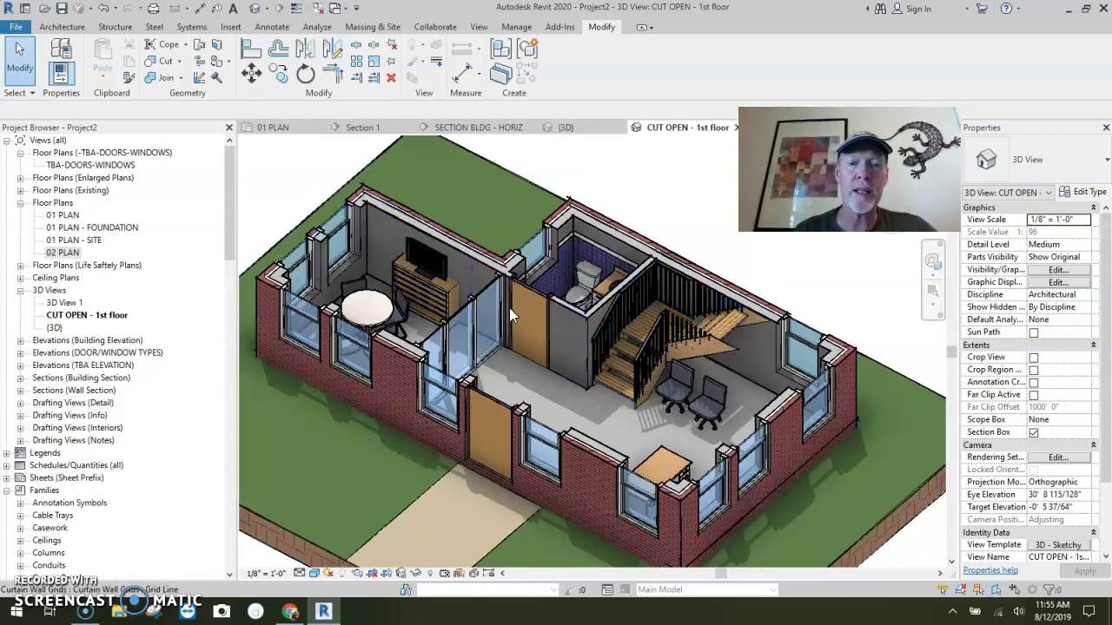
{"action": "left_click", "coordinate": [537, 323]}
{"action": "middle_click_drag", "start_coordinate": [537, 323], "coordinate": [619, 374], "text": "shift"}
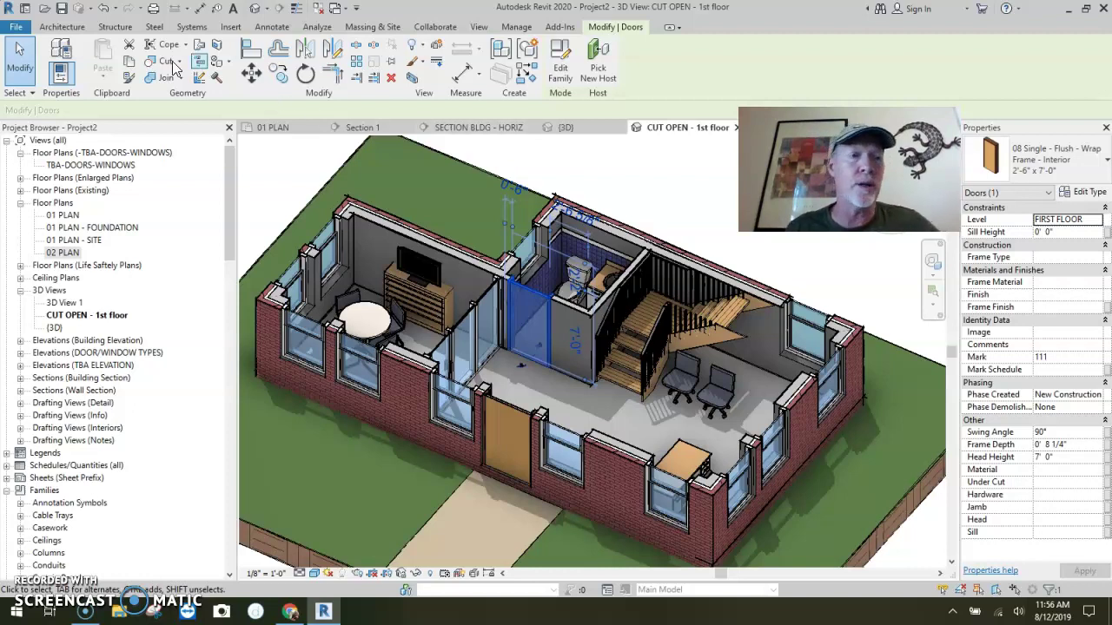
Create a new family, Family2, from the Profile-Hosted.rft template.
{"action": "left_click", "coordinate": [15, 27]}
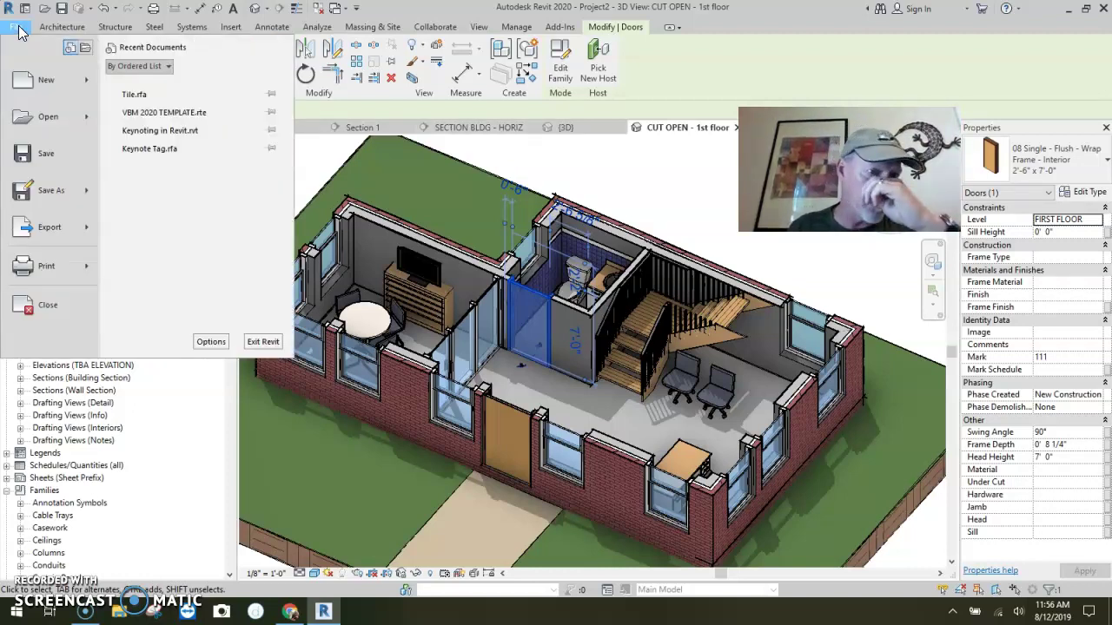
{"action": "mouse_move", "coordinate": [48, 77]}
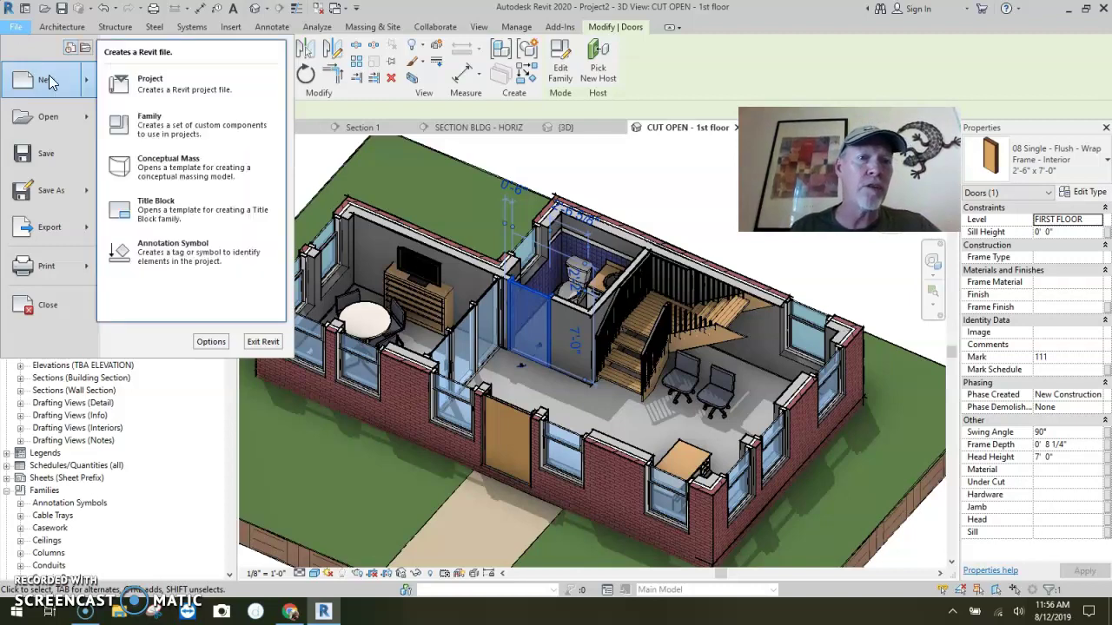
{"action": "left_click", "coordinate": [159, 134]}
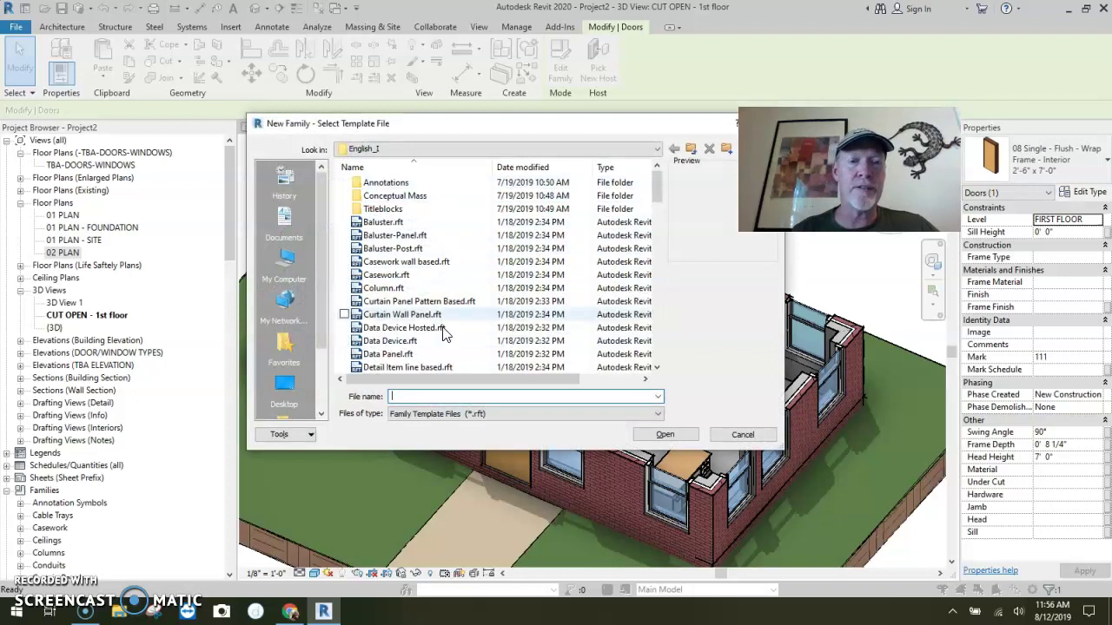
{"action": "scroll", "coordinate": [432, 294], "scroll_direction": "down", "scroll_amount": 7}
{"action": "scroll", "coordinate": [427, 294], "scroll_direction": "down", "scroll_amount": 3}
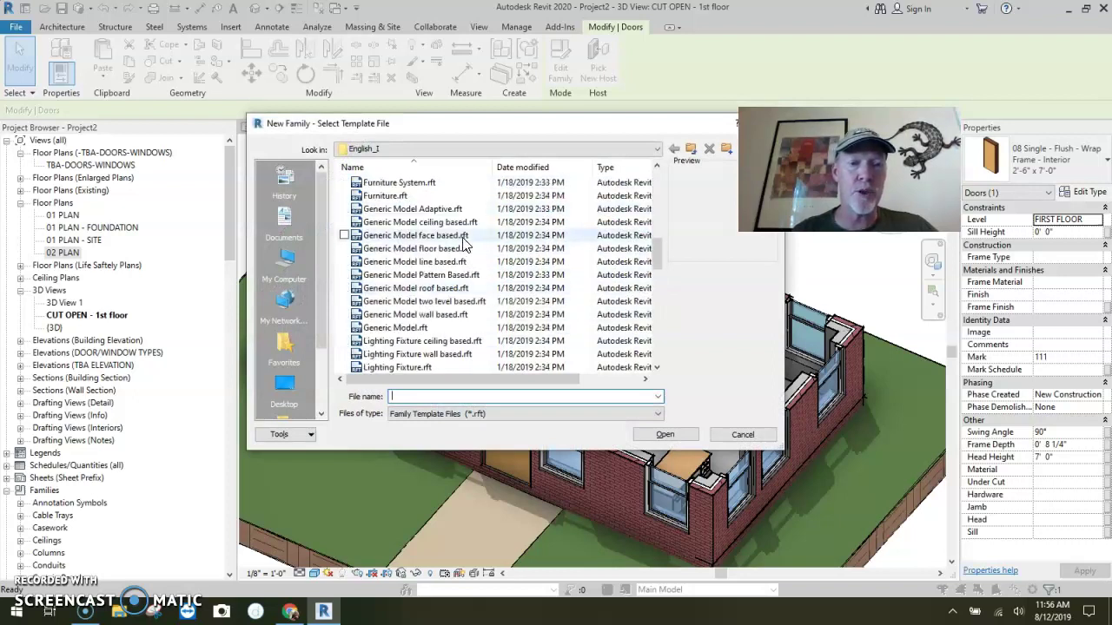
{"action": "scroll", "coordinate": [432, 294], "scroll_direction": "down", "scroll_amount": 6}
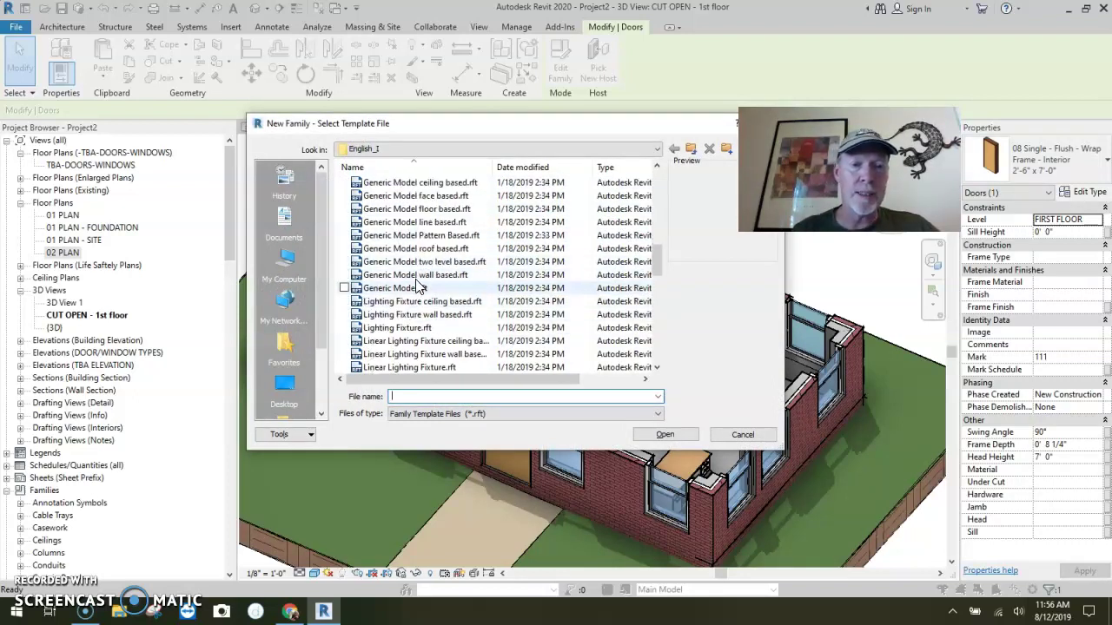
{"action": "left_click", "coordinate": [396, 208]}
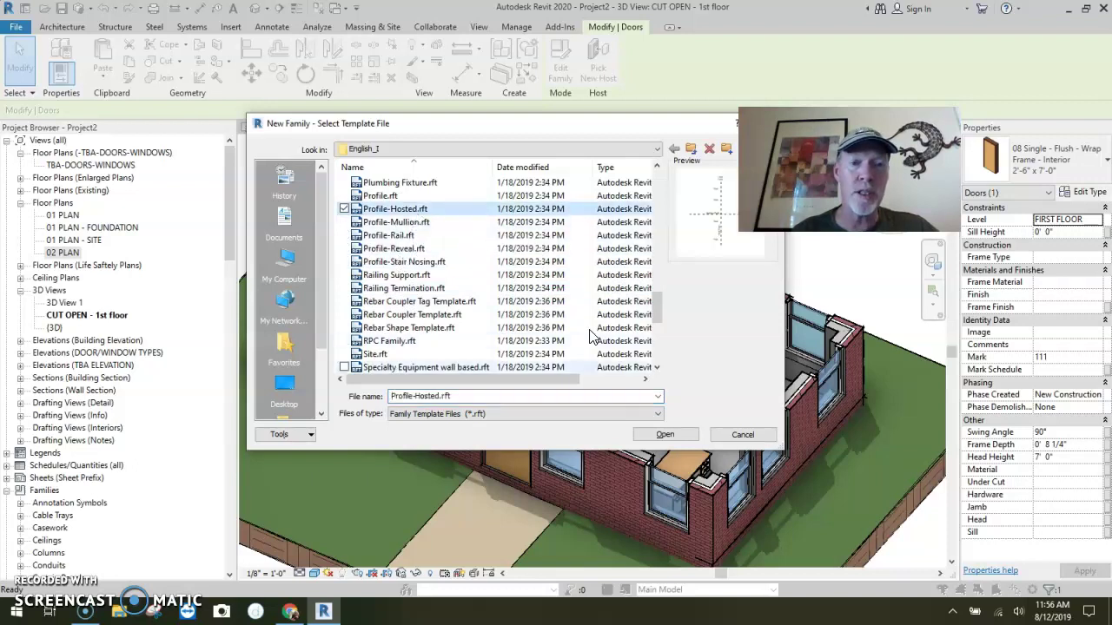
{"action": "key", "text": "Return"}
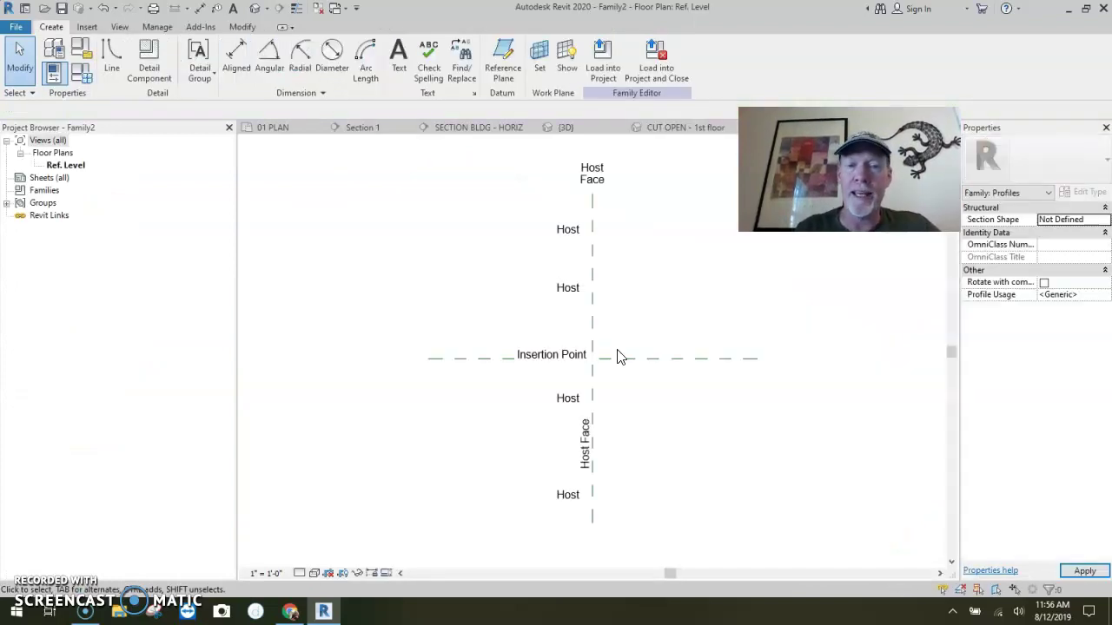
Move the Insertion Point label up and left, away from the reference planes.
{"action": "middle_click_drag", "start_coordinate": [618, 357], "coordinate": [535, 309]}
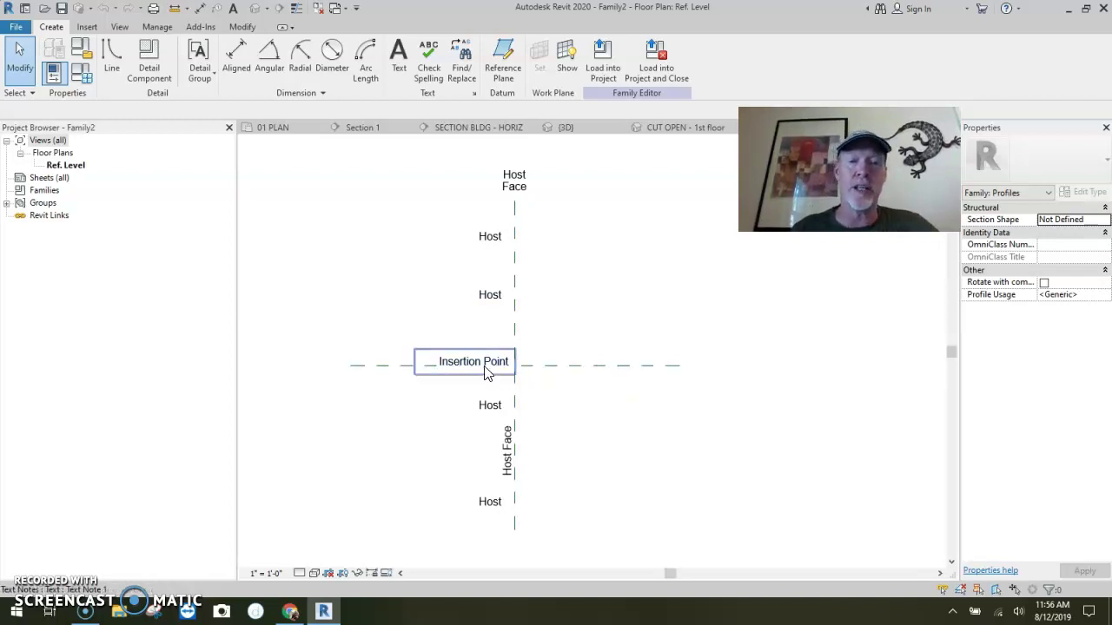
{"action": "left_click", "coordinate": [453, 365]}
{"action": "left_click_drag", "start_coordinate": [413, 348], "coordinate": [385, 337]}
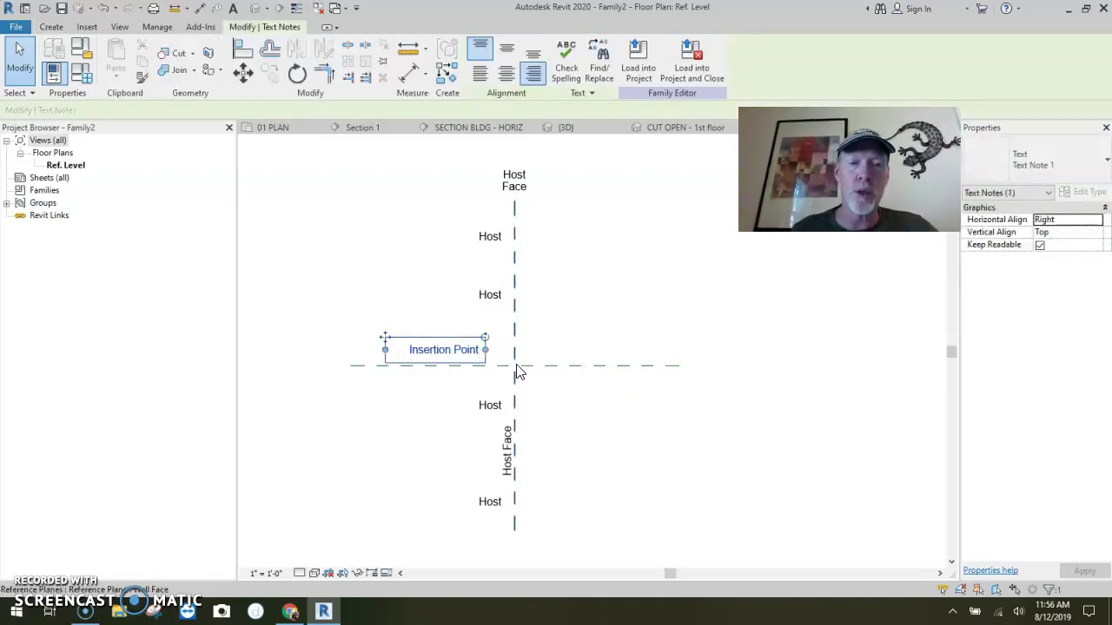
From the plane intersection, draw an 8" vertical profile line and a 3/4" horizontal segment.
{"action": "left_click", "coordinate": [51, 27]}
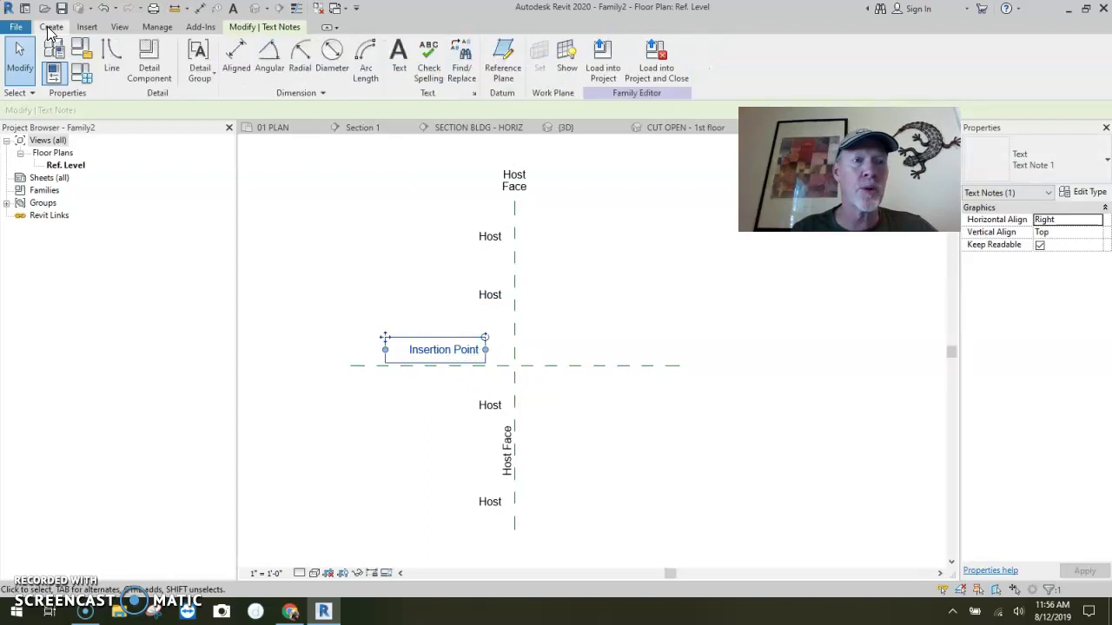
{"action": "left_click", "coordinate": [110, 53]}
{"action": "scroll", "coordinate": [515, 368], "scroll_direction": "up", "scroll_amount": 4}
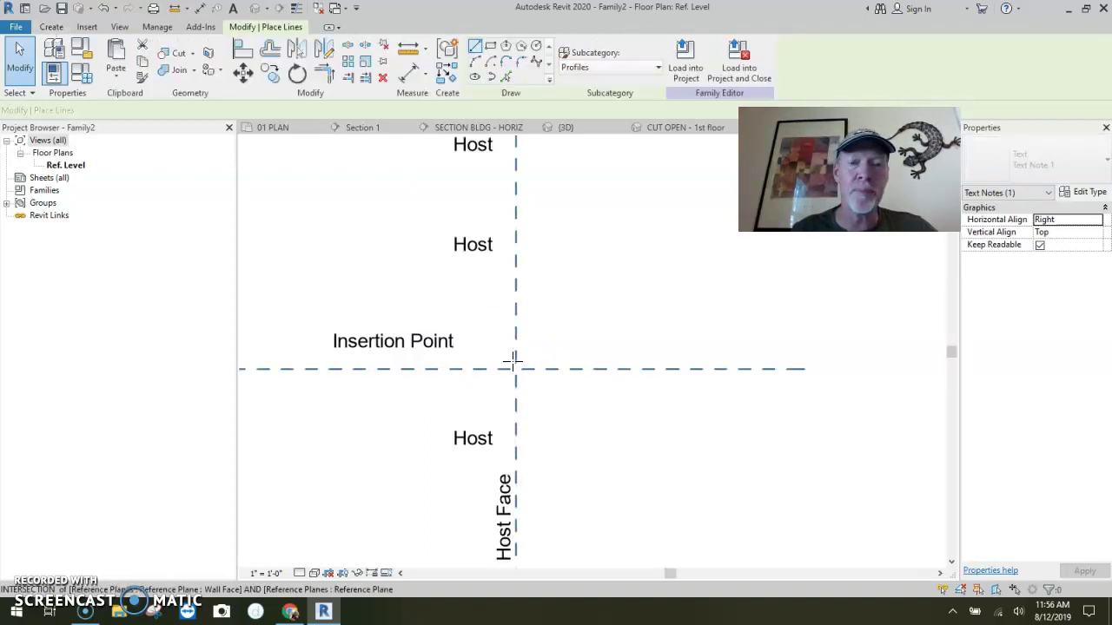
{"action": "left_click", "coordinate": [514, 365]}
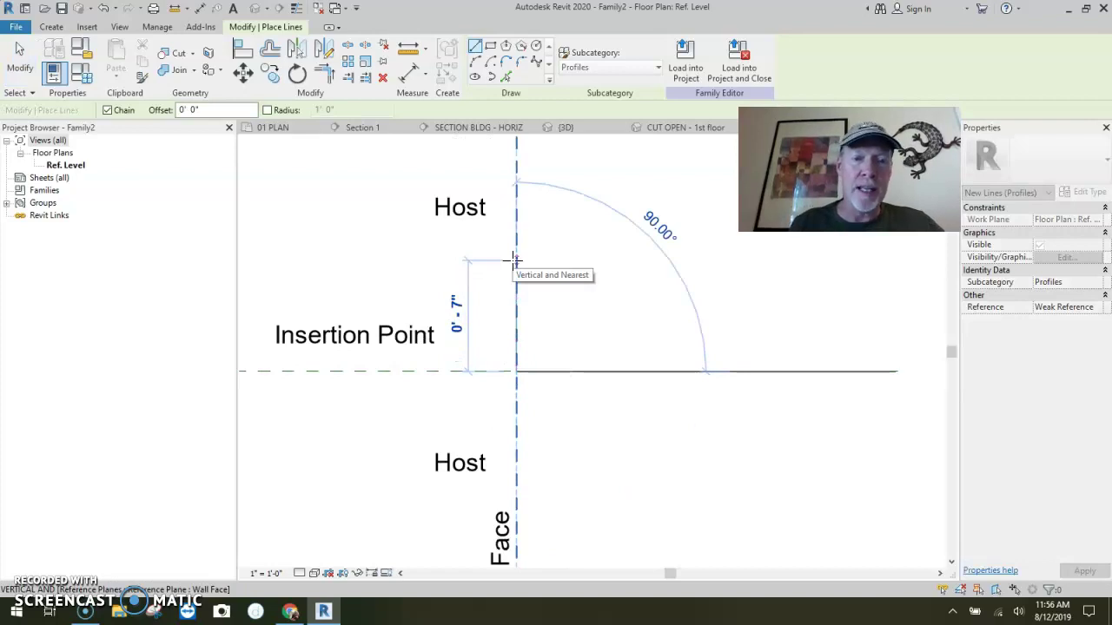
{"action": "type", "text": "8"}
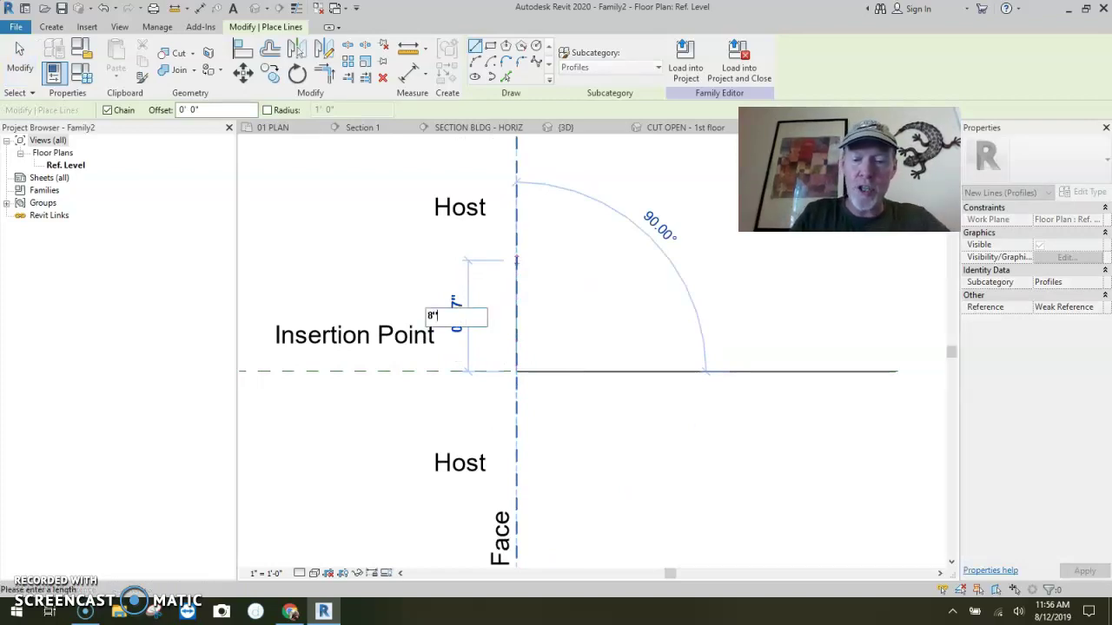
{"action": "key", "text": "Return"}
{"action": "scroll", "coordinate": [531, 248], "scroll_direction": "up", "scroll_amount": 3}
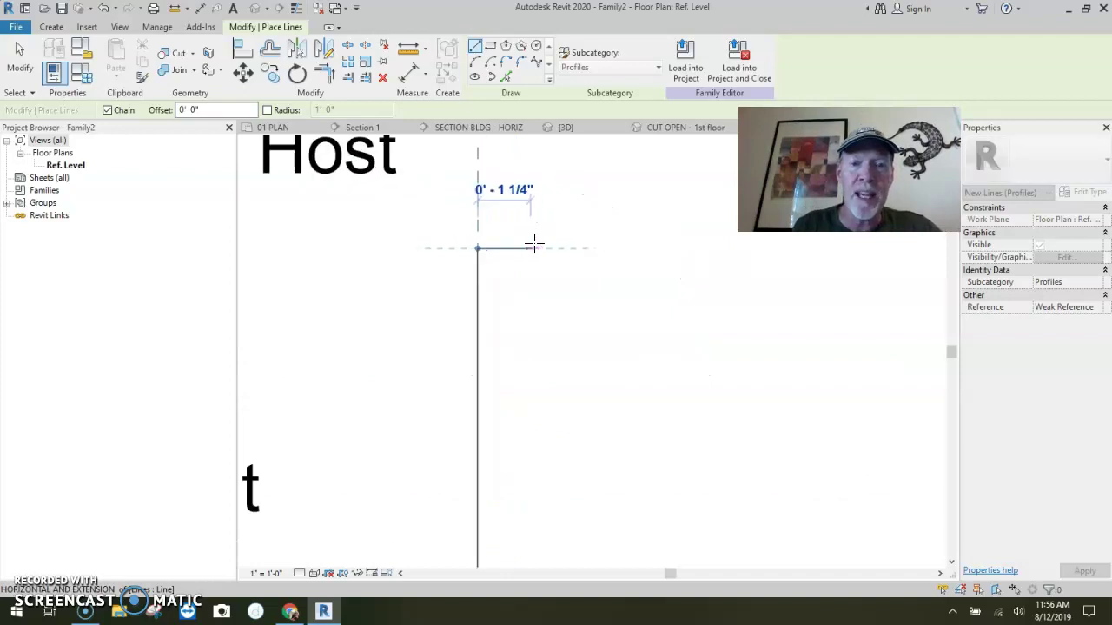
{"action": "type", "text": "3/4\""}
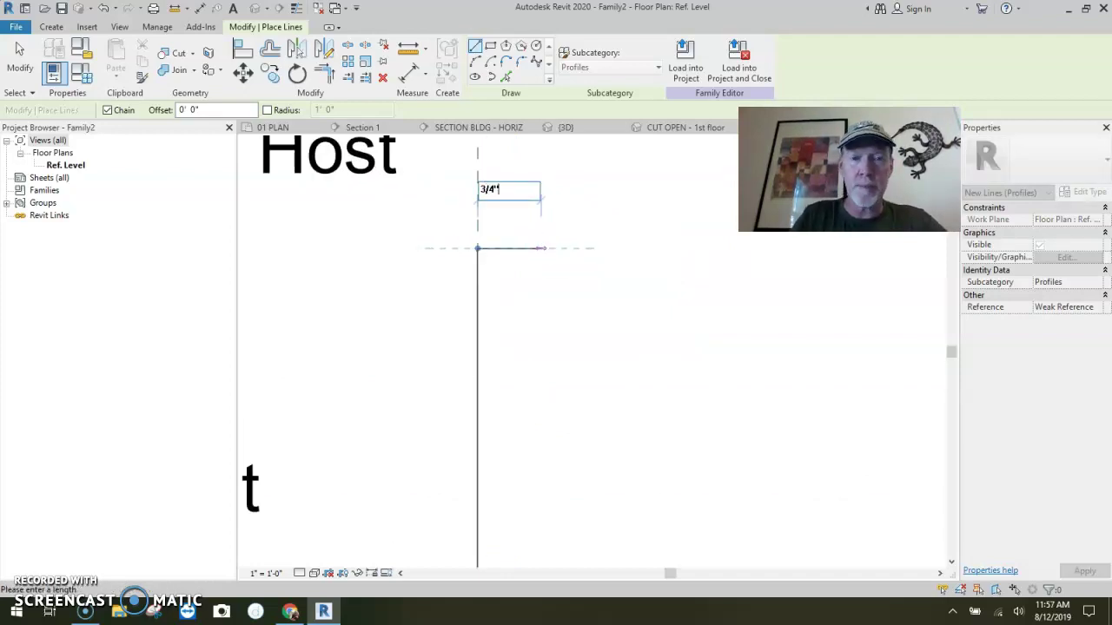
{"action": "key", "text": "Return"}
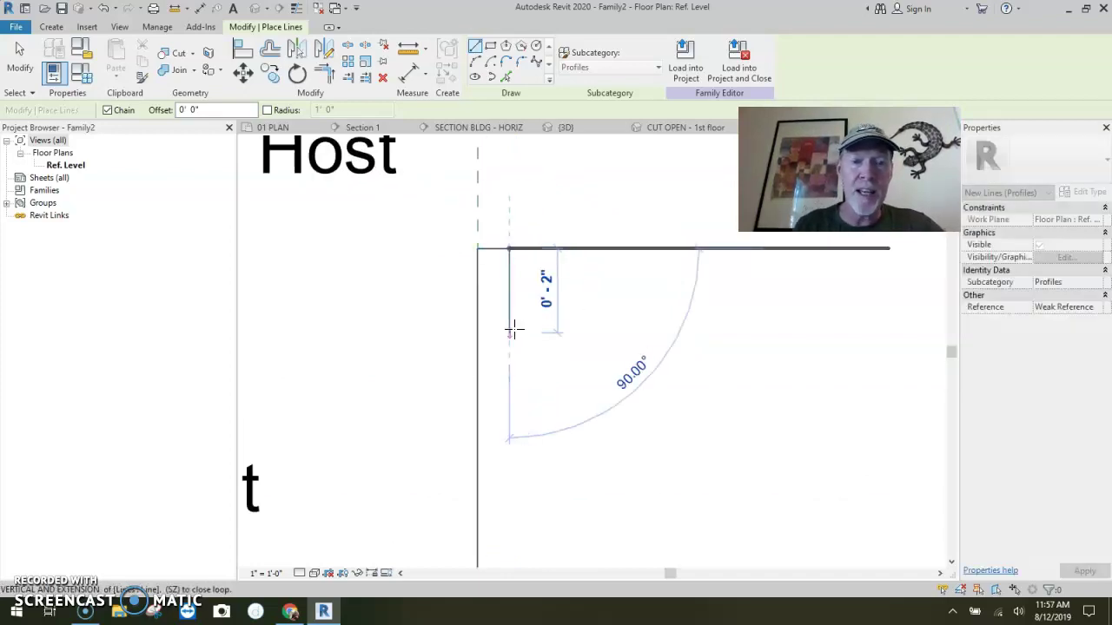
{"action": "scroll", "coordinate": [509, 298], "scroll_direction": "up", "scroll_amount": 3}
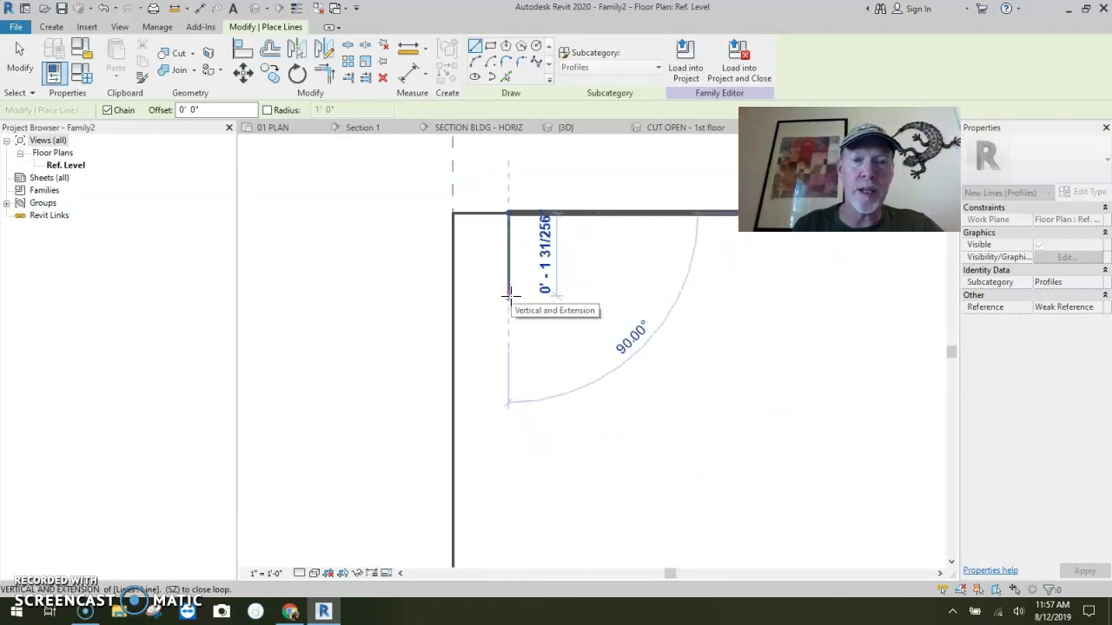
Add the small notch edges and close the base-trim profile at the insertion plane.
{"action": "left_click", "coordinate": [499, 298]}
{"action": "left_click", "coordinate": [492, 298]}
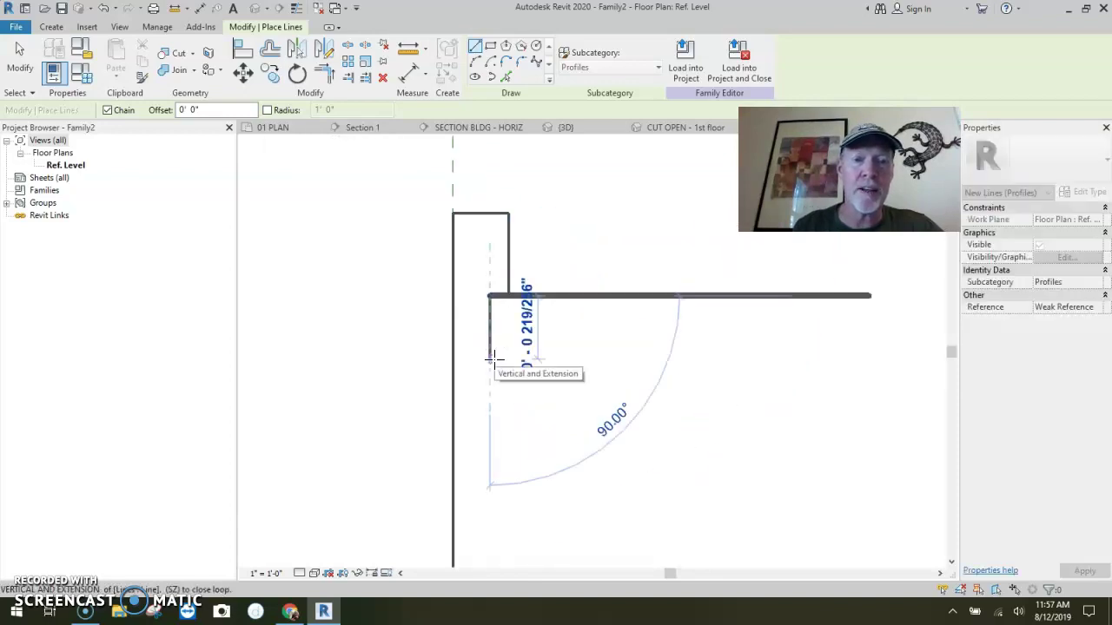
{"action": "left_click", "coordinate": [508, 359]}
{"action": "left_click", "coordinate": [510, 359]}
{"action": "scroll", "coordinate": [516, 390], "scroll_direction": "down", "scroll_amount": 3}
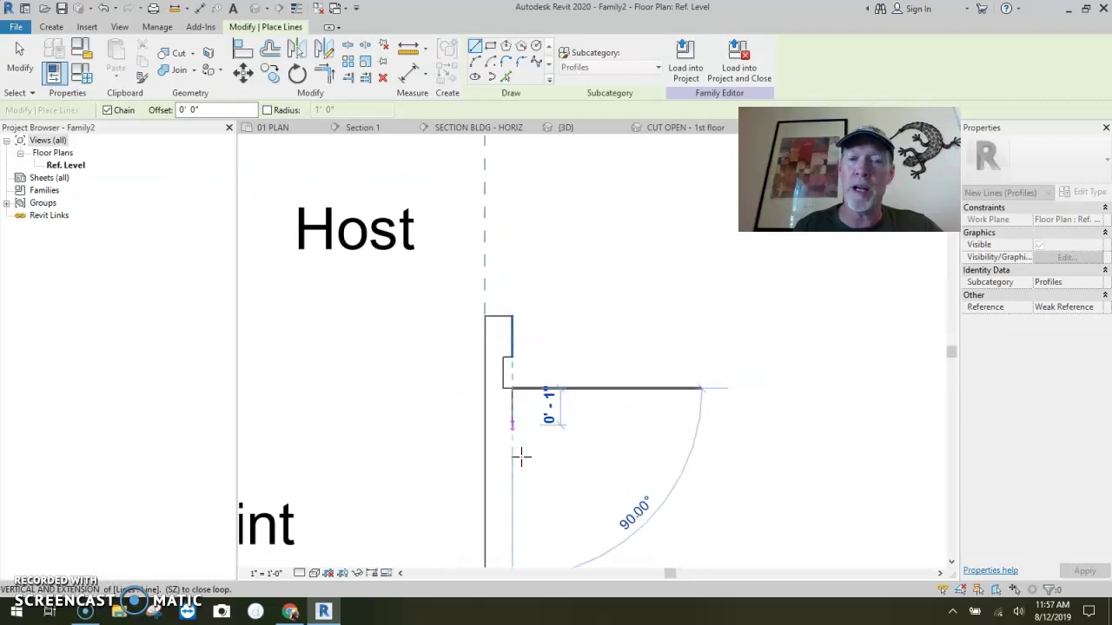
{"action": "middle_click_drag", "start_coordinate": [515, 498], "coordinate": [528, 348]}
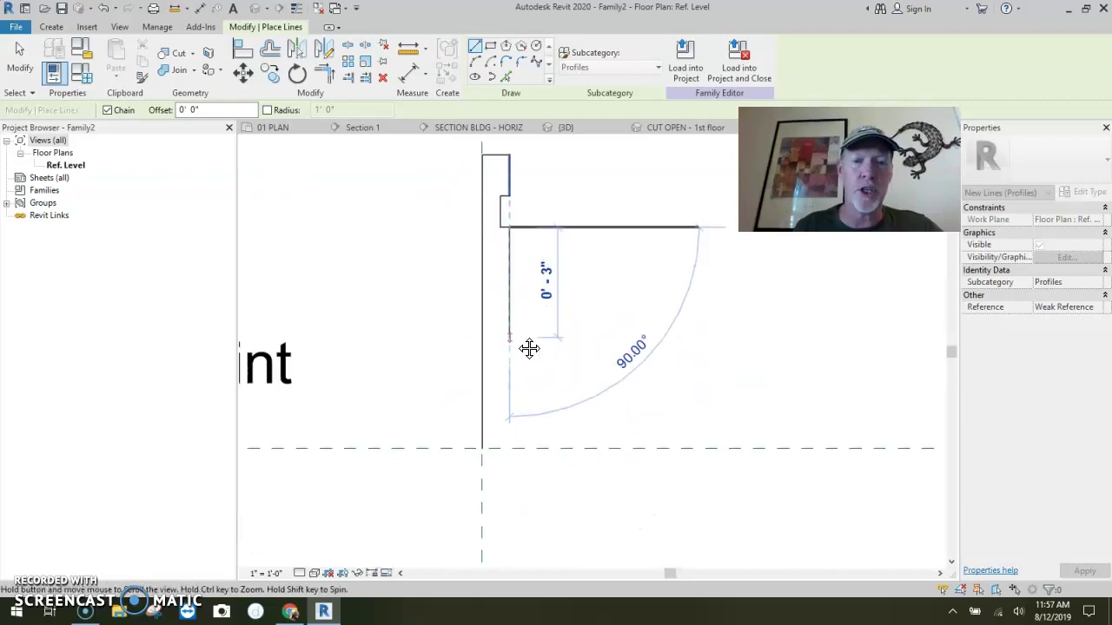
{"action": "left_click", "coordinate": [510, 446]}
{"action": "left_click", "coordinate": [481, 447]}
{"action": "scroll", "coordinate": [568, 425], "scroll_direction": "down", "scroll_amount": 2}
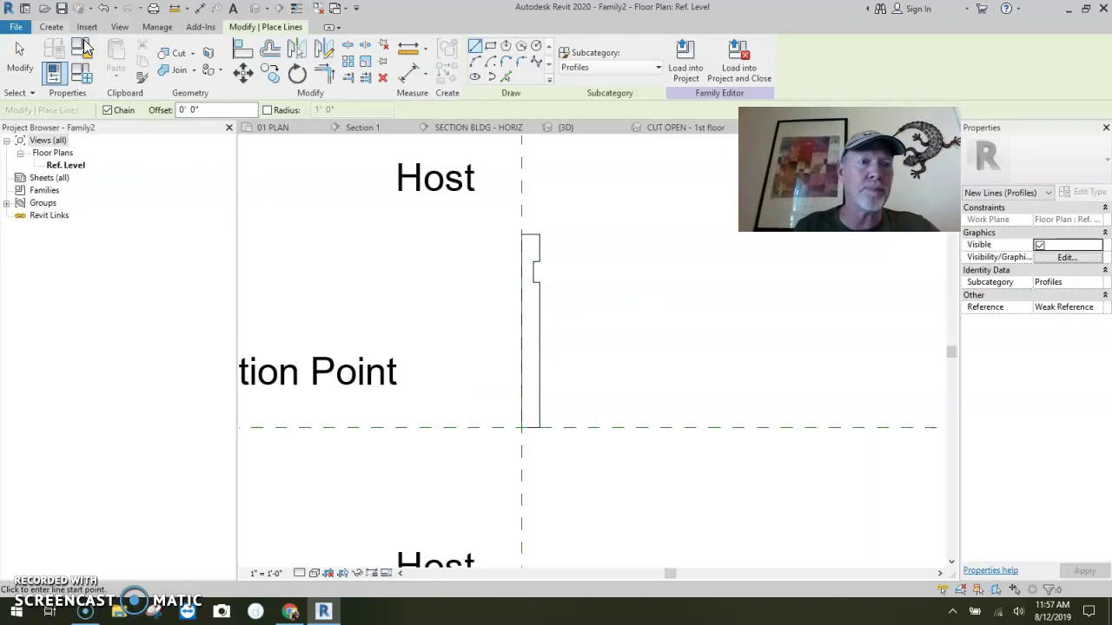
{"action": "left_click", "coordinate": [61, 16]}
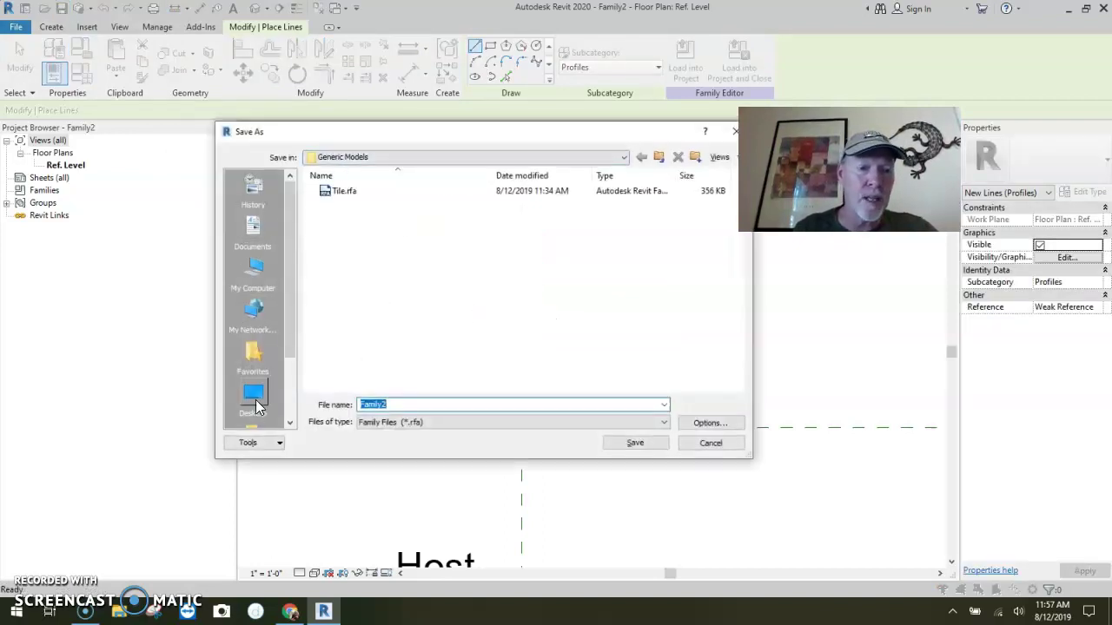
{"action": "left_click", "coordinate": [255, 401]}
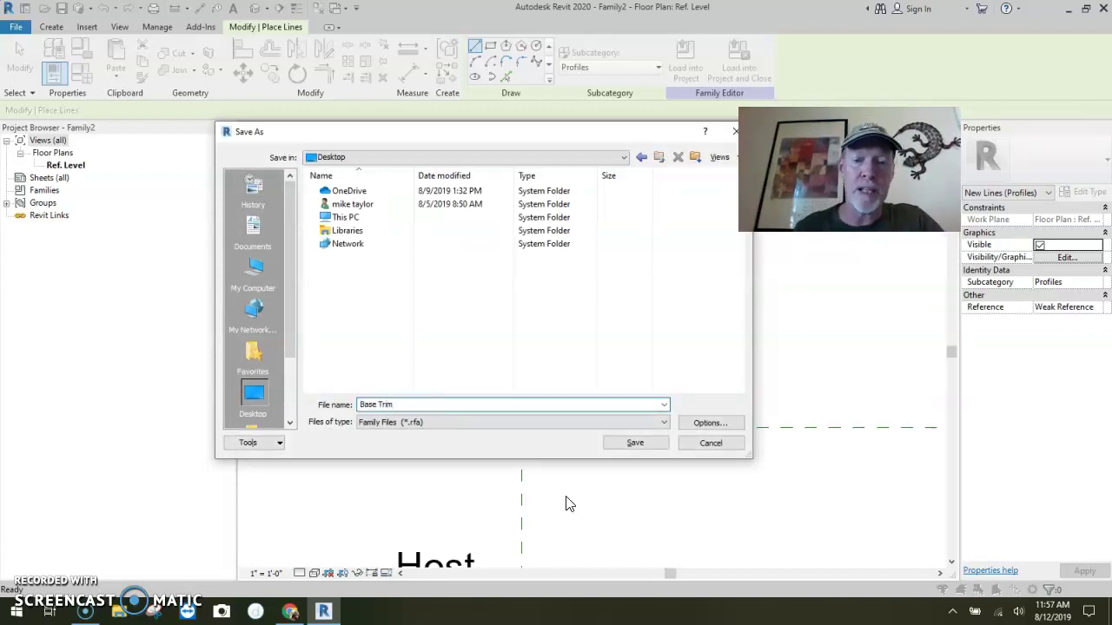
{"action": "left_click", "coordinate": [636, 443]}
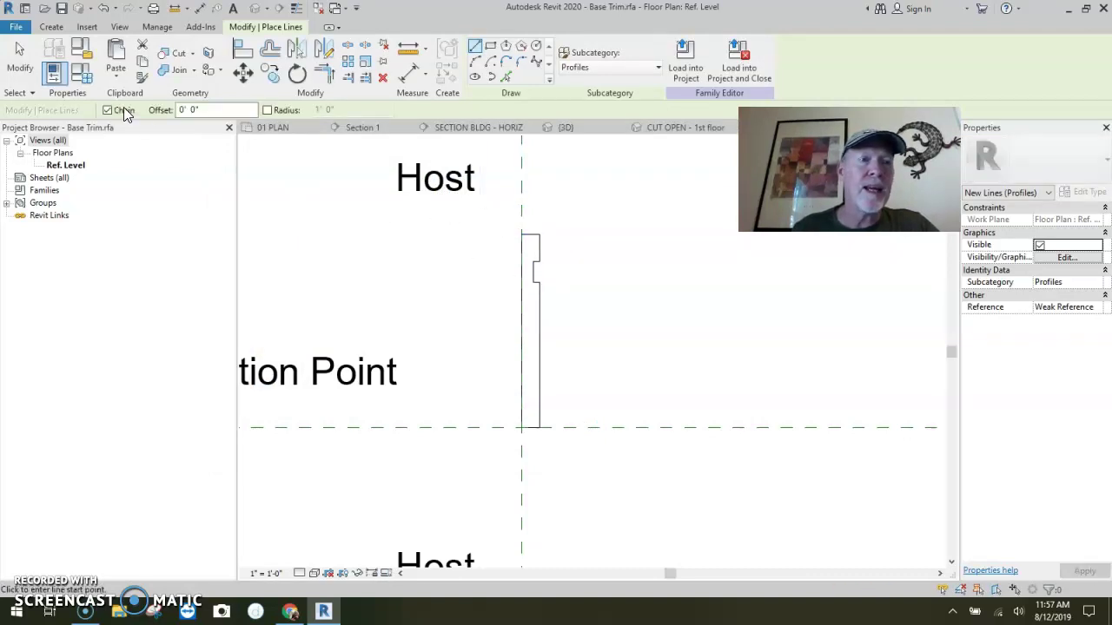
Create Family3 from the Profile-Hosted.rft template in the English_I folder.
{"action": "left_click", "coordinate": [15, 32]}
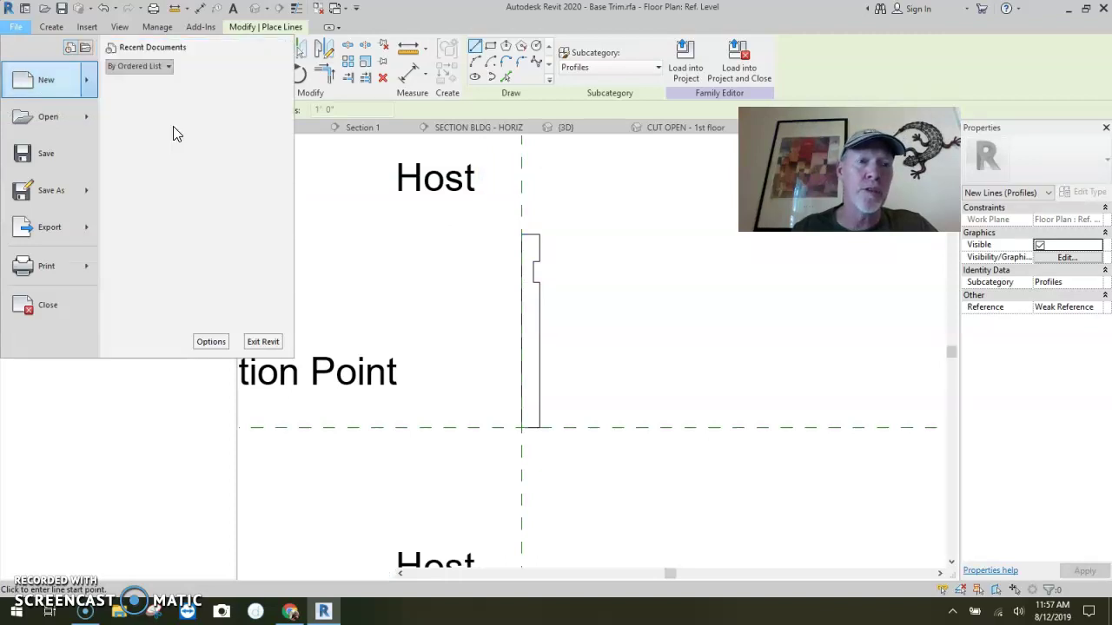
{"action": "left_click", "coordinate": [509, 236]}
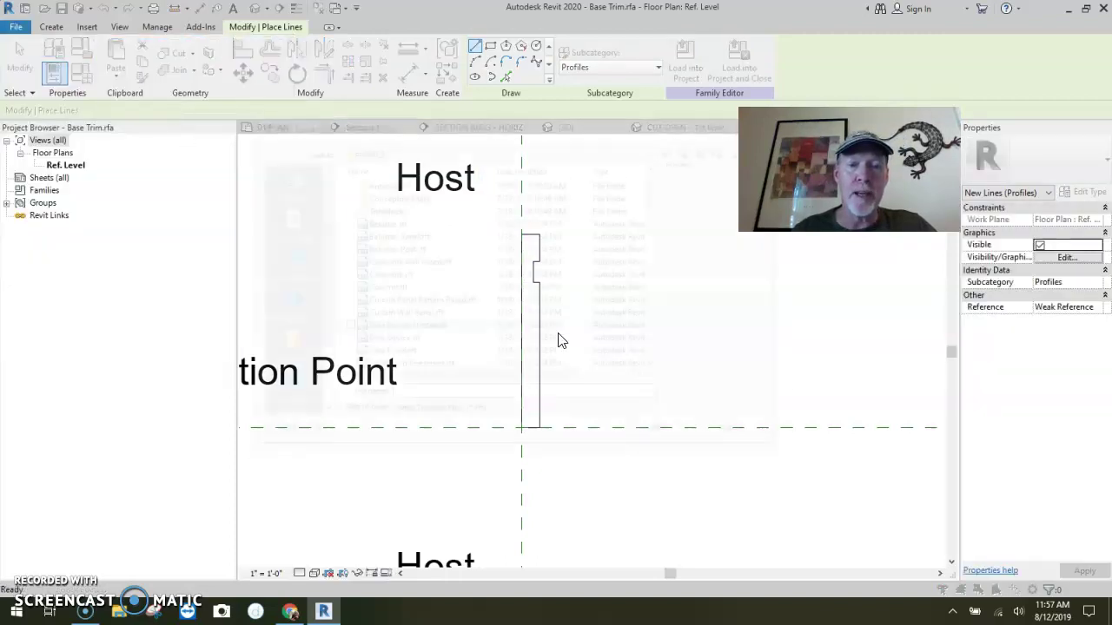
{"action": "left_click_drag", "start_coordinate": [661, 195], "coordinate": [655, 297]}
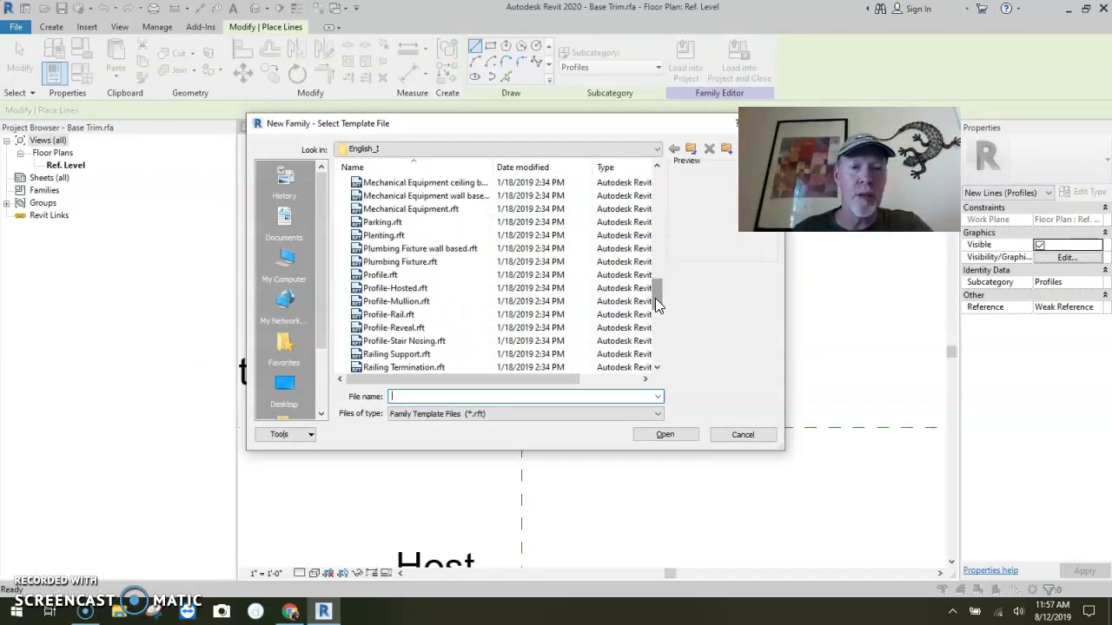
{"action": "left_click", "coordinate": [418, 289]}
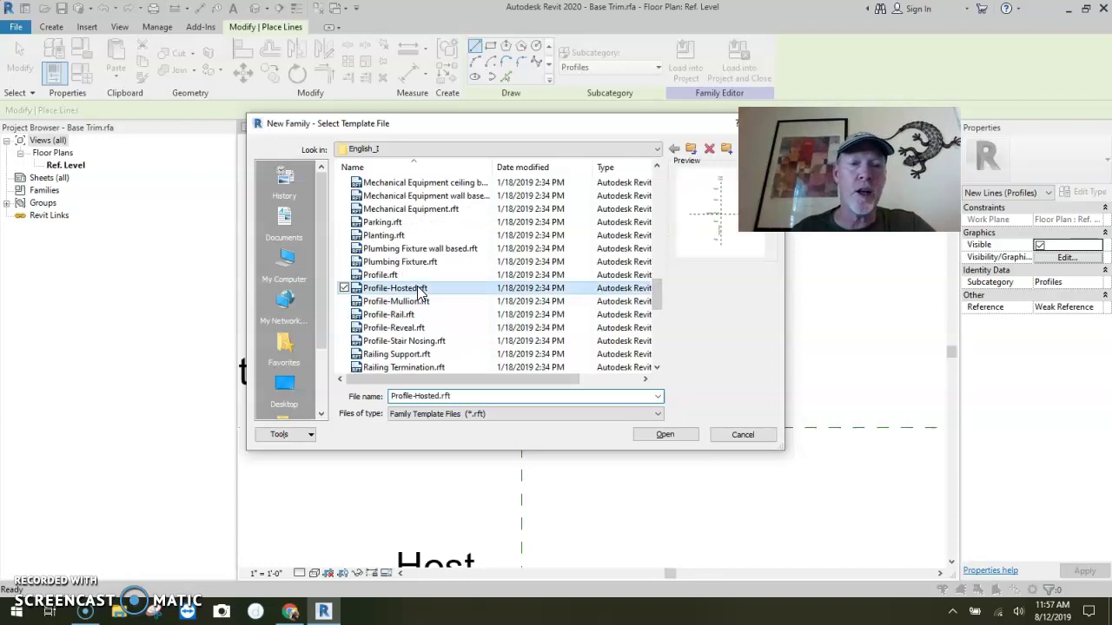
{"action": "left_click", "coordinate": [675, 436]}
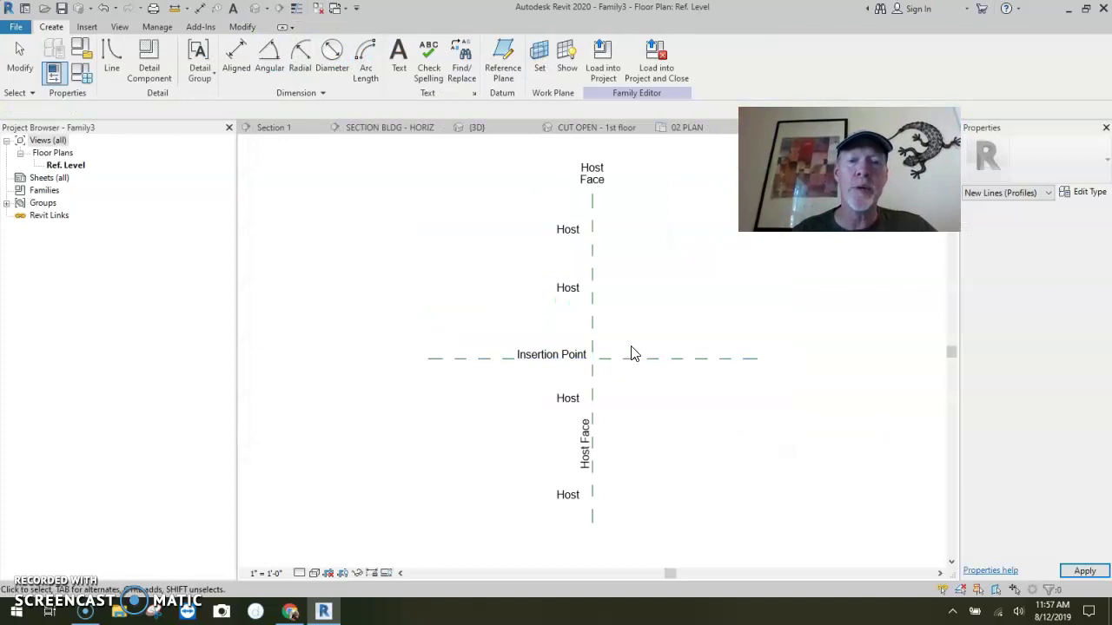
Move the Insertion Point label up and left, clear of the plane intersection.
{"action": "middle_click_drag", "start_coordinate": [630, 352], "coordinate": [563, 294]}
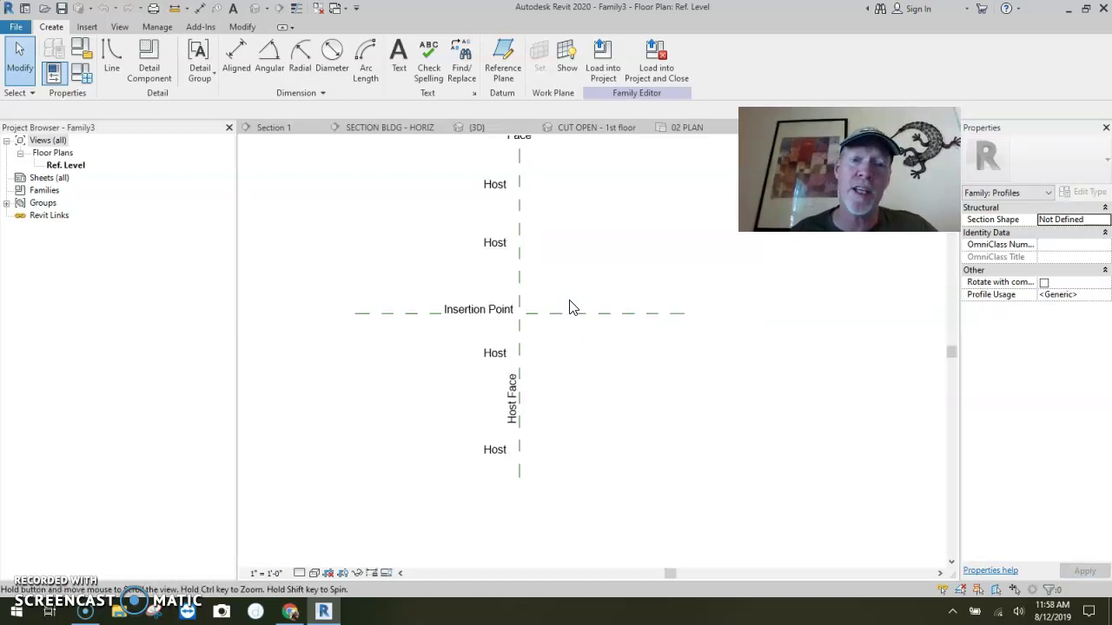
{"action": "scroll", "coordinate": [528, 274], "scroll_direction": "up", "scroll_amount": 3}
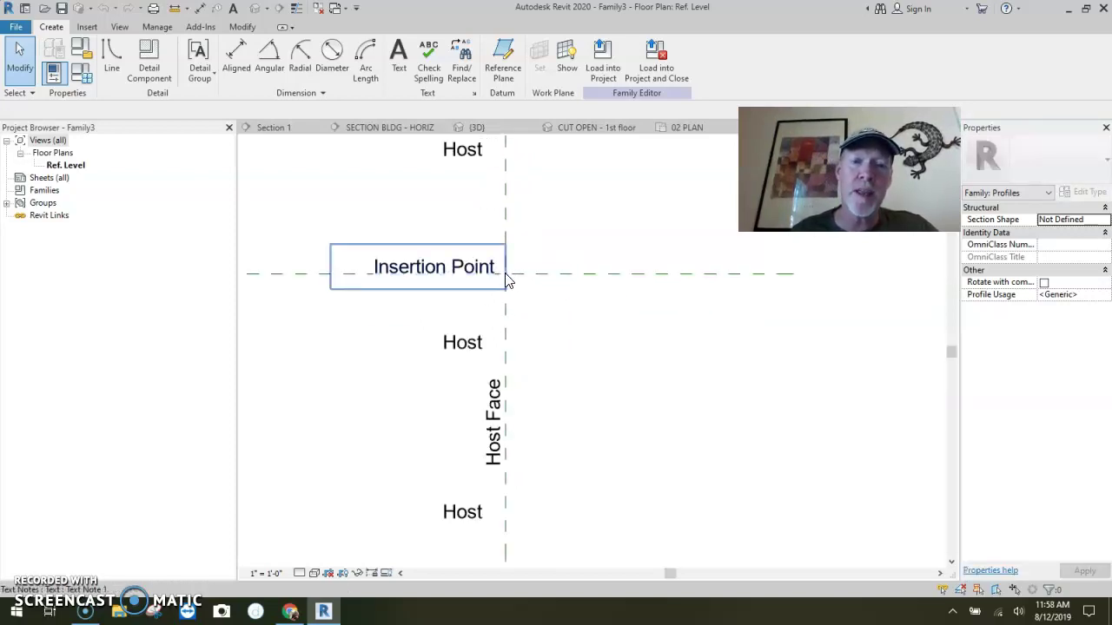
{"action": "left_click", "coordinate": [421, 272]}
{"action": "left_click_drag", "start_coordinate": [331, 246], "coordinate": [304, 206]}
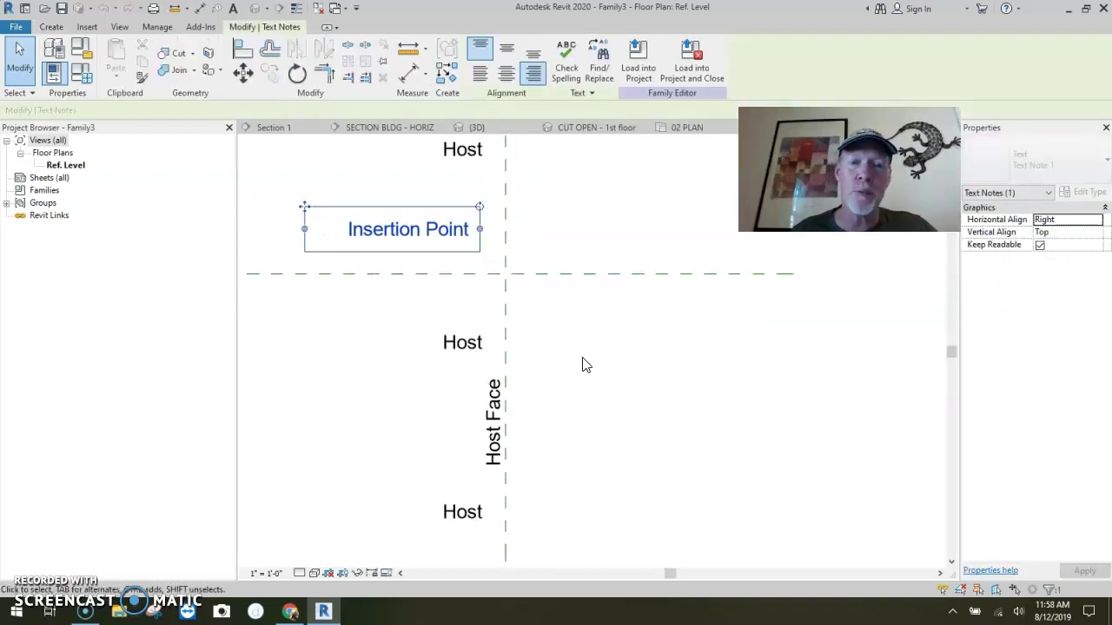
Start a chained profile at the plane intersection with a 1" first segment.
{"action": "left_click", "coordinate": [51, 26]}
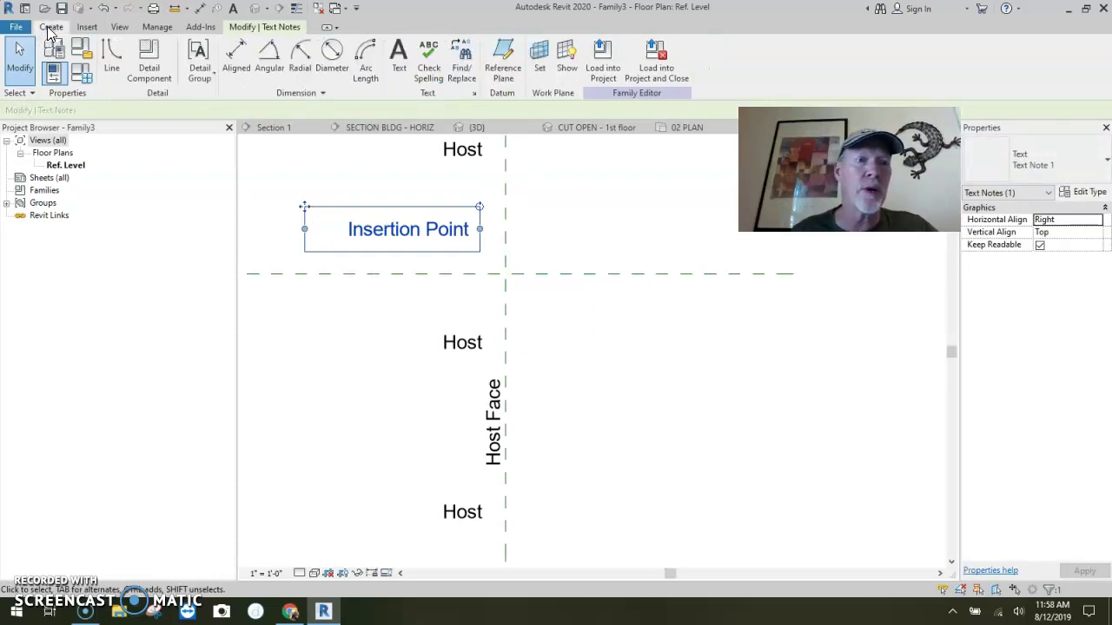
{"action": "left_click", "coordinate": [113, 59]}
{"action": "left_click", "coordinate": [509, 272]}
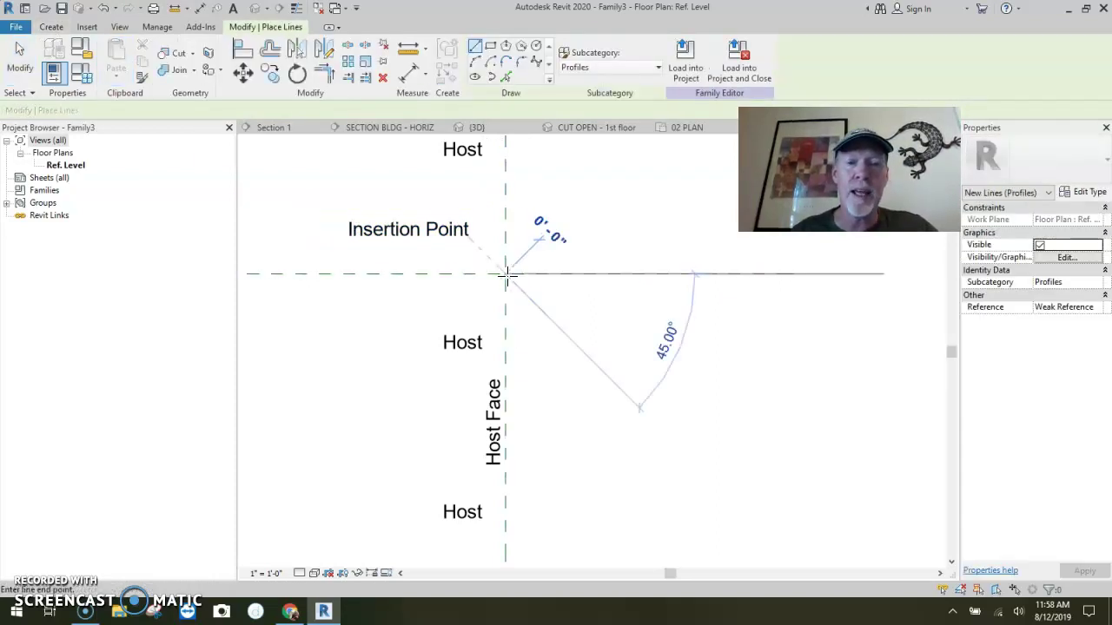
{"action": "scroll", "coordinate": [523, 277], "scroll_direction": "up", "scroll_amount": 2}
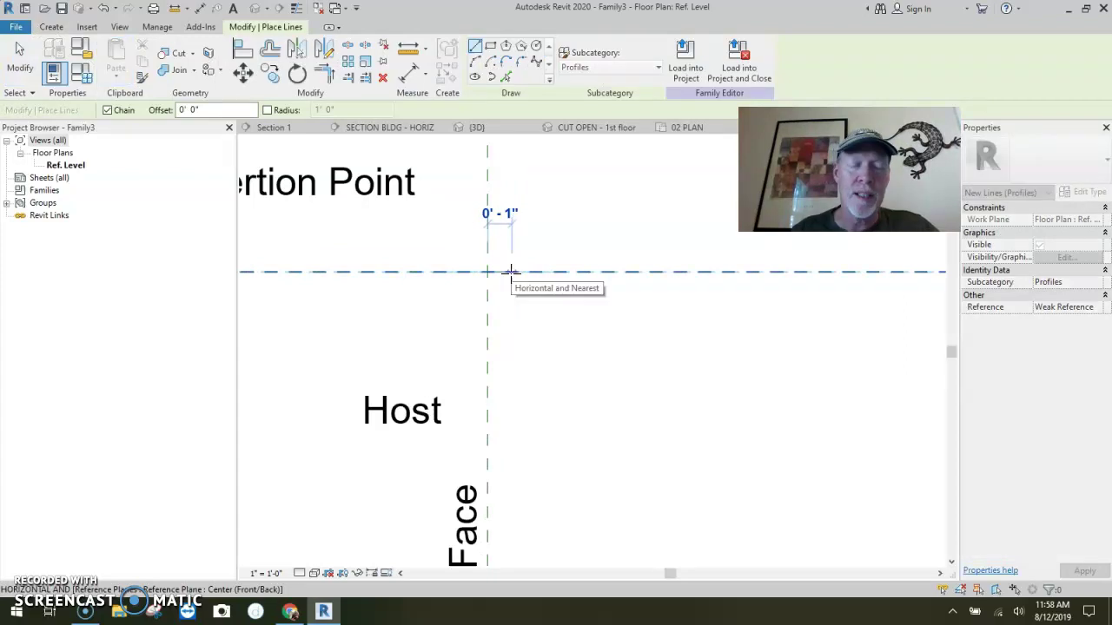
{"action": "scroll", "coordinate": [509, 272], "scroll_direction": "up", "scroll_amount": 2}
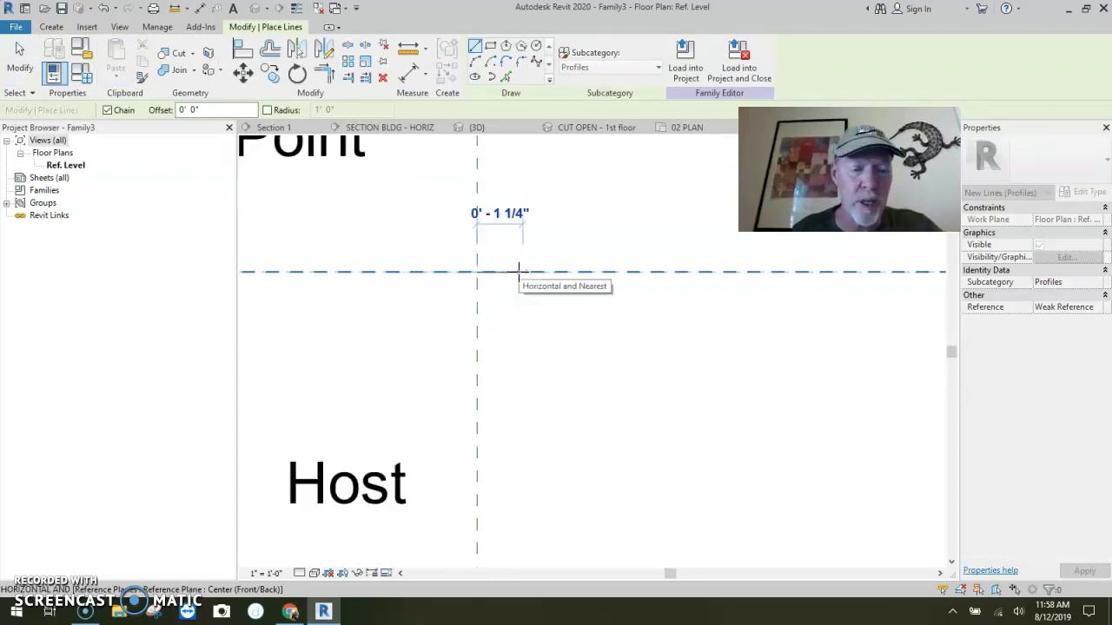
{"action": "type", "text": "1\""}
{"action": "key", "text": "Return"}
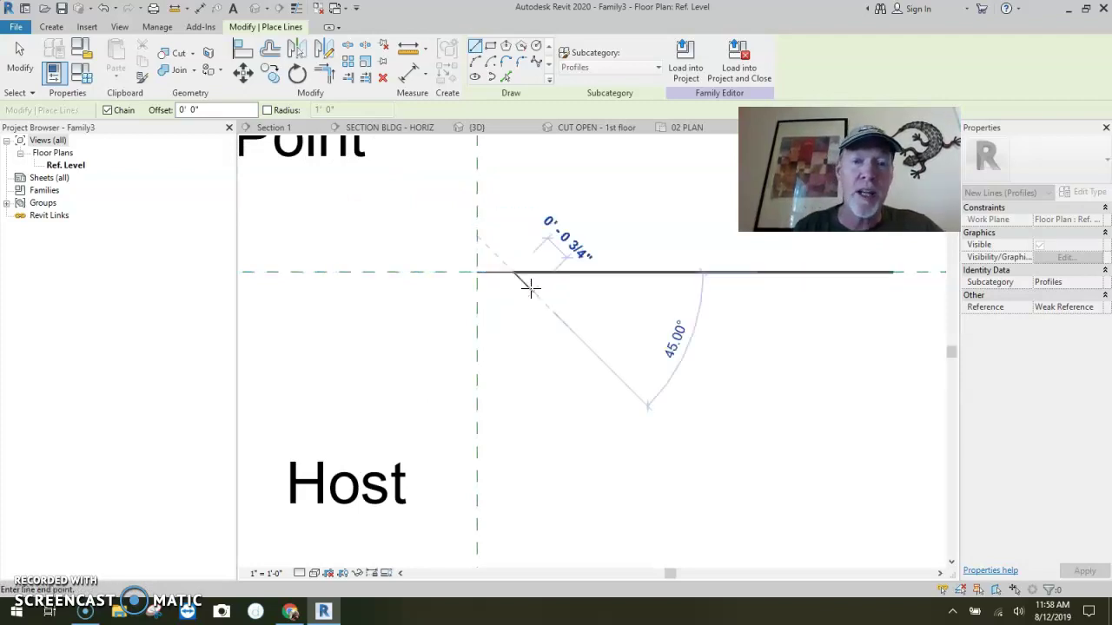
{"action": "scroll", "coordinate": [499, 324], "scroll_direction": "up", "scroll_amount": 2}
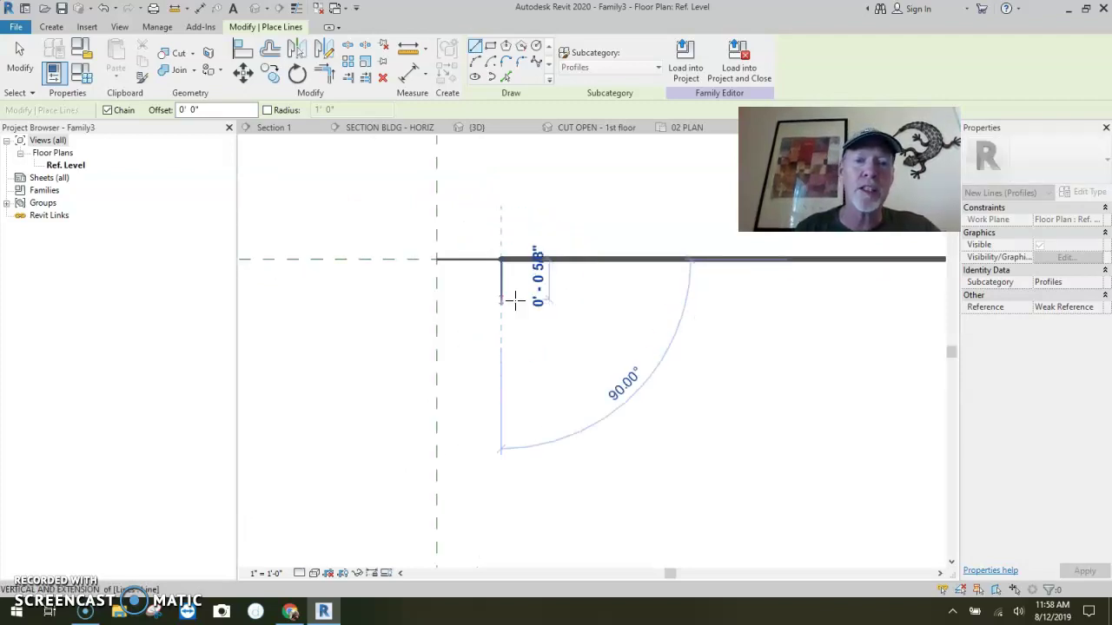
Sketch the step, diagonal, straight edge and lower chamfer, closing the profile loop.
{"action": "left_click", "coordinate": [500, 307]}
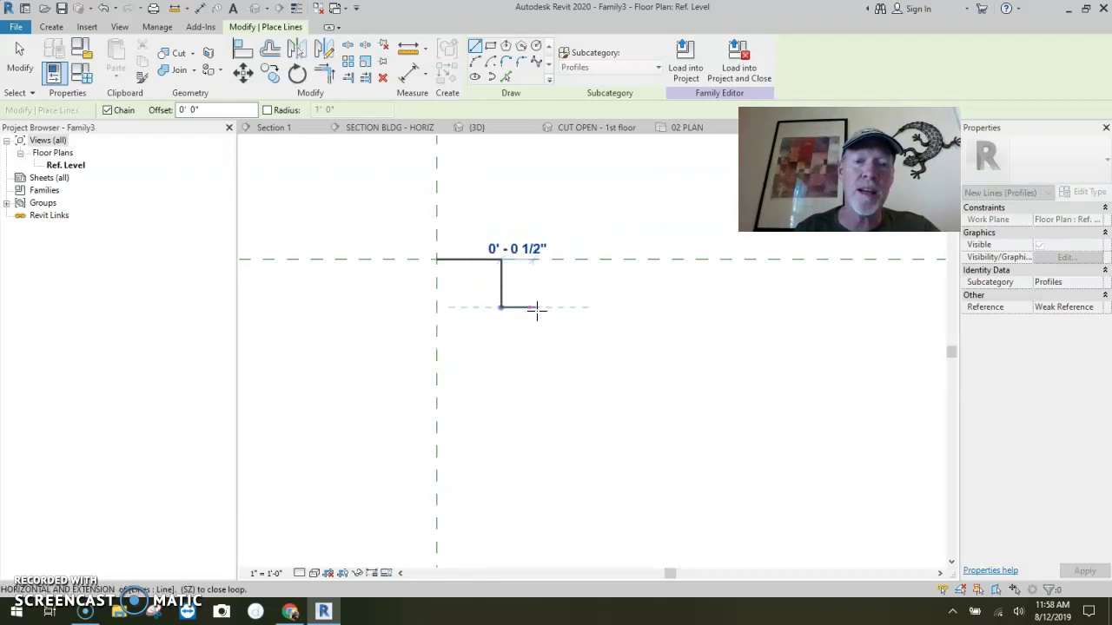
{"action": "left_click", "coordinate": [541, 307]}
{"action": "left_click", "coordinate": [541, 340]}
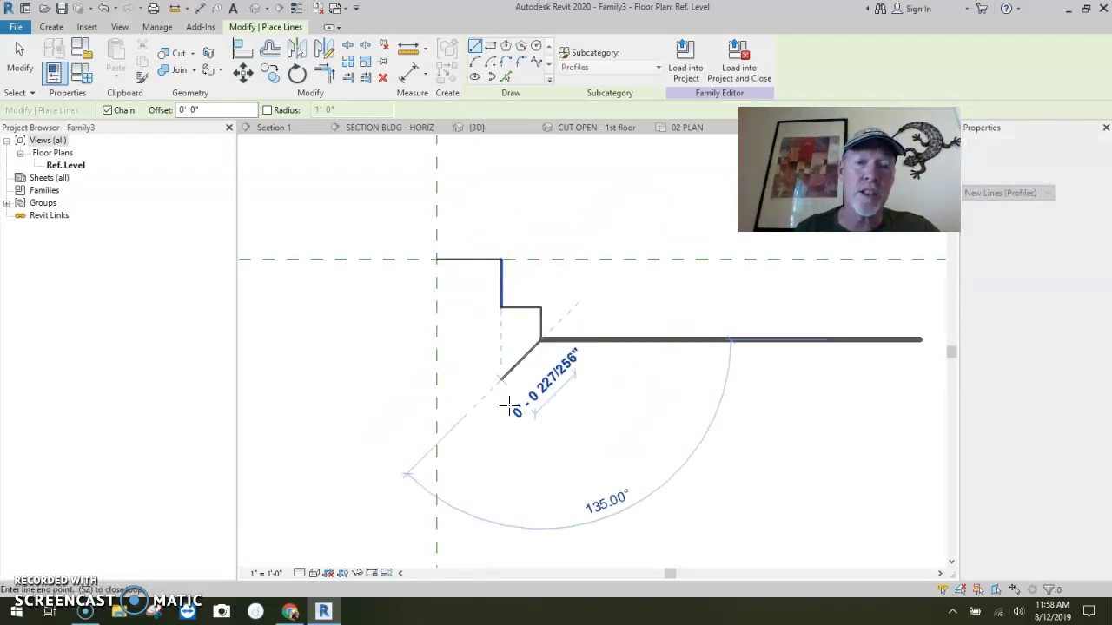
{"action": "left_click", "coordinate": [500, 379]}
{"action": "left_click", "coordinate": [501, 445]}
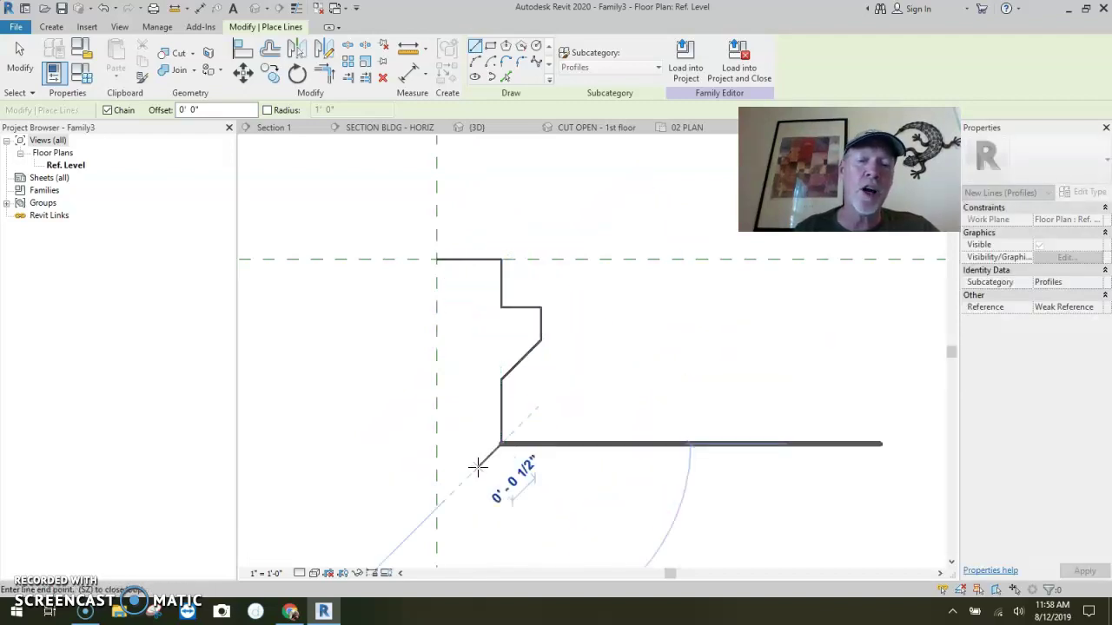
{"action": "left_click", "coordinate": [480, 467]}
{"action": "left_click", "coordinate": [437, 467]}
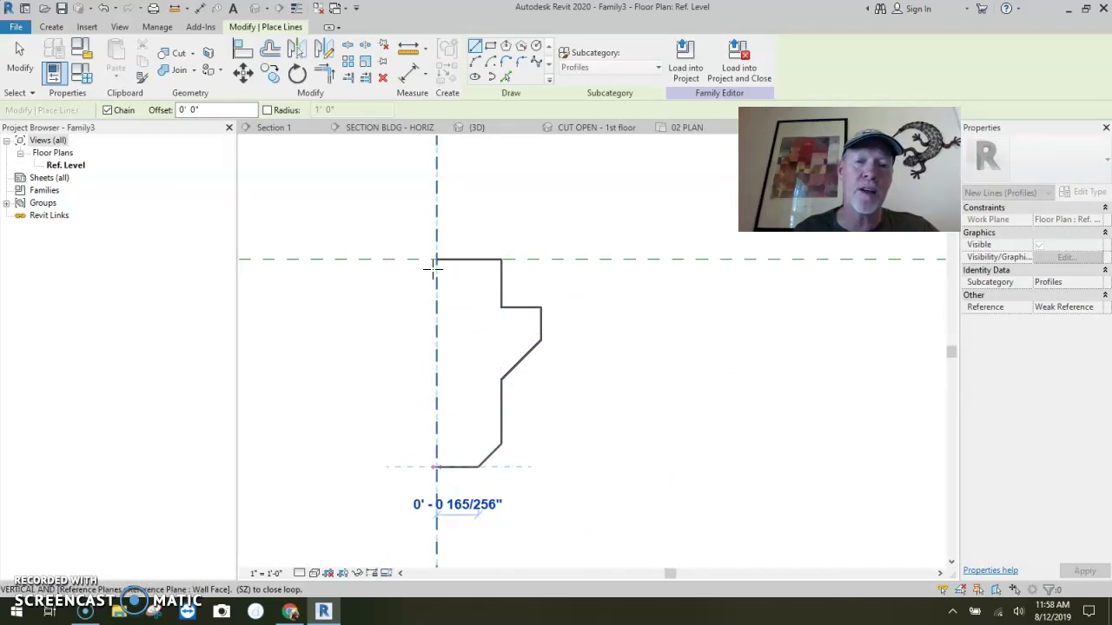
{"action": "left_click", "coordinate": [436, 259]}
{"action": "scroll", "coordinate": [523, 347], "scroll_direction": "down", "scroll_amount": 3}
{"action": "key", "text": "Escape"}
{"action": "key", "text": "Escape"}
Raise a corner to form a sloped shoulder and nudge the right vertical edge.
{"action": "scroll", "coordinate": [571, 330], "scroll_direction": "up", "scroll_amount": 3}
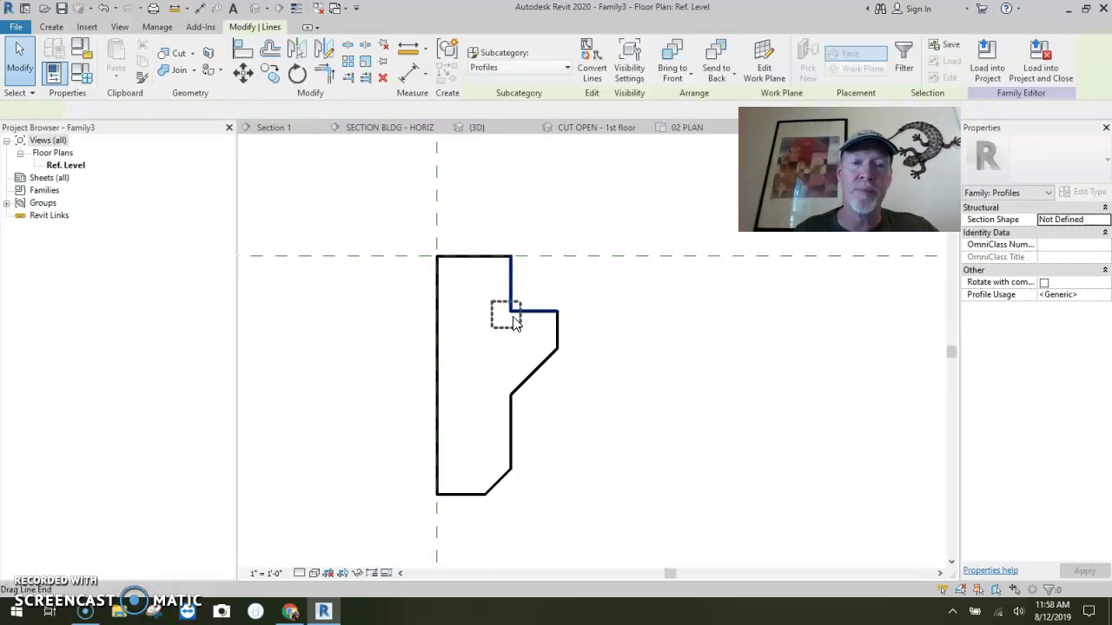
{"action": "left_click_drag", "start_coordinate": [513, 323], "coordinate": [517, 285]}
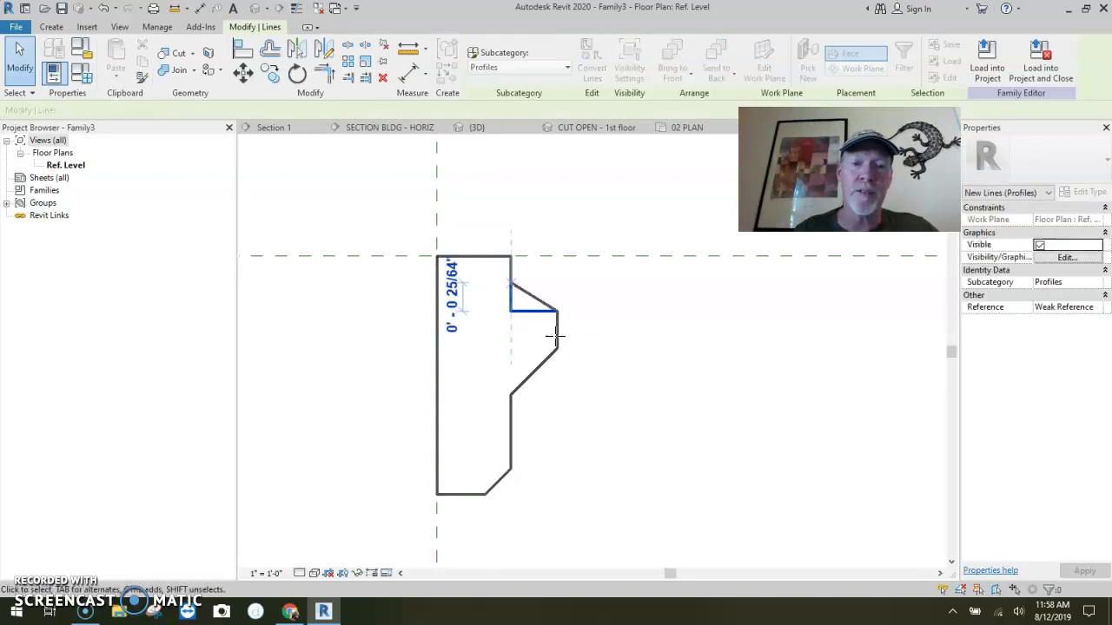
{"action": "key", "text": "Escape"}
{"action": "left_click_drag", "start_coordinate": [591, 330], "coordinate": [476, 423]}
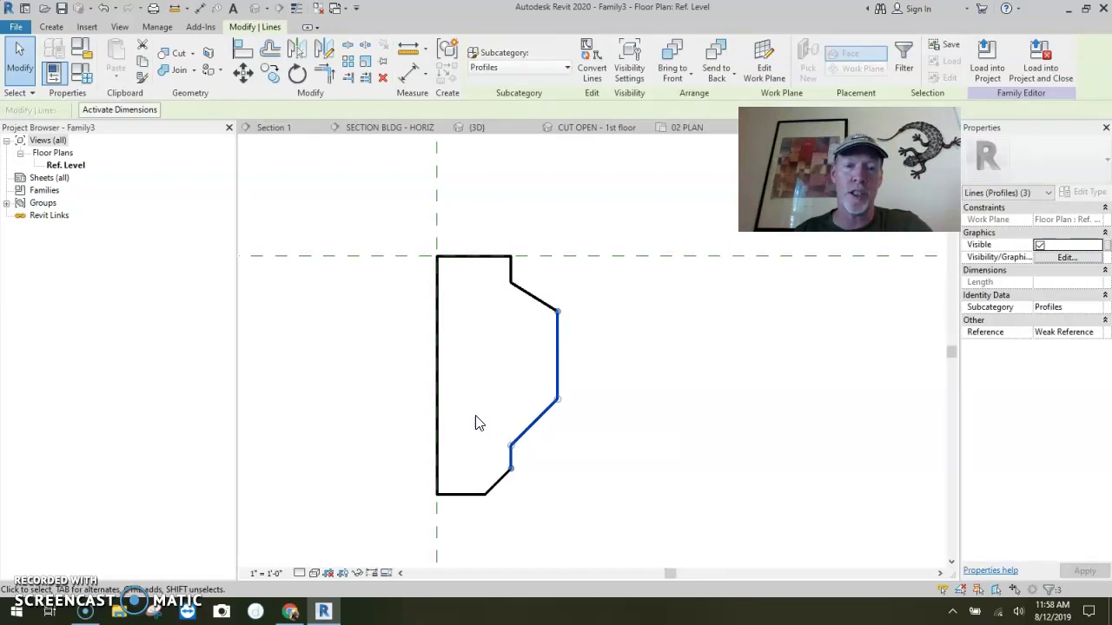
{"action": "left_click", "coordinate": [626, 422]}
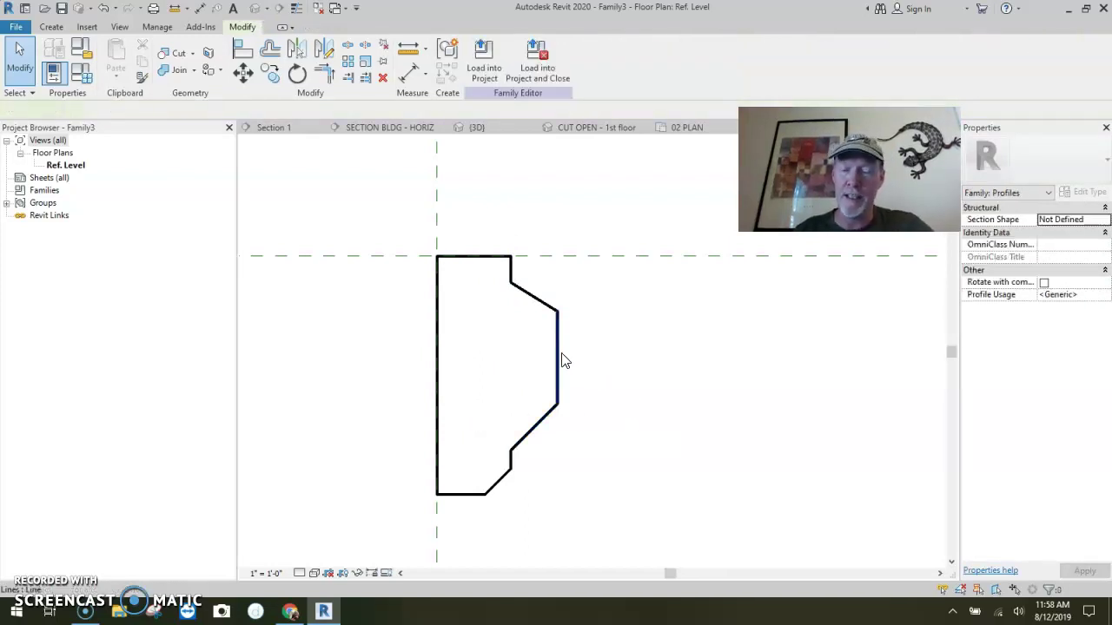
{"action": "left_click", "coordinate": [558, 360]}
{"action": "key", "text": "Left"}
{"action": "key", "text": "Left"}
{"action": "key", "text": "Left"}
{"action": "key", "text": "Left"}
{"action": "key", "text": "Left"}
{"action": "key", "text": "Left"}
{"action": "key", "text": "Left"}
{"action": "key", "text": "Left"}
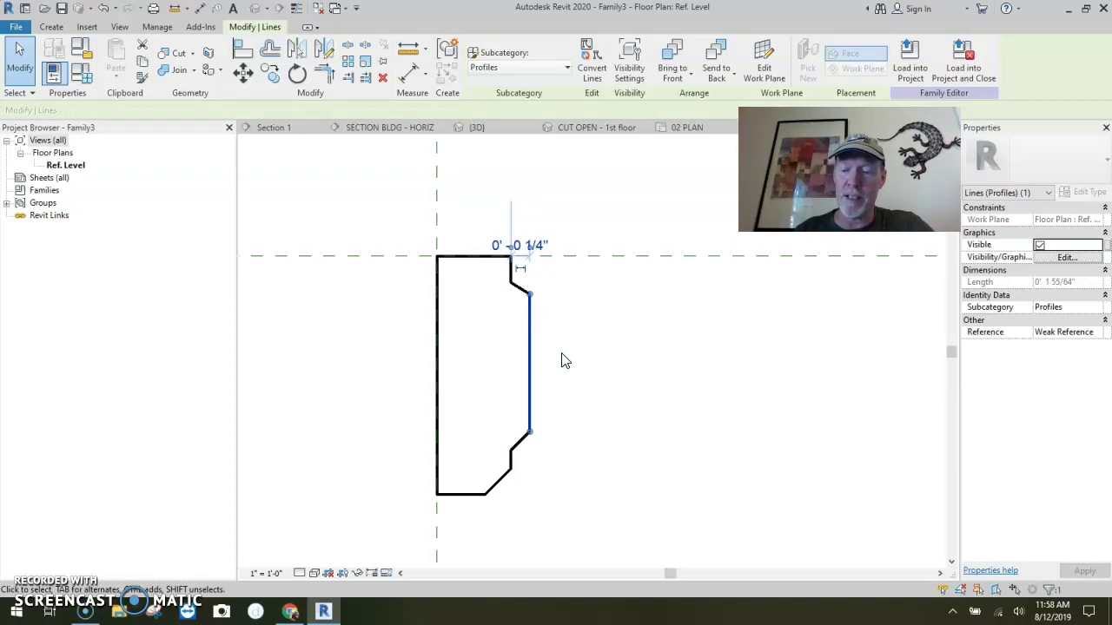
{"action": "key", "text": "Right"}
{"action": "key", "text": "Right"}
{"action": "key", "text": "Right"}
{"action": "key", "text": "Right"}
{"action": "left_click", "coordinate": [676, 355]}
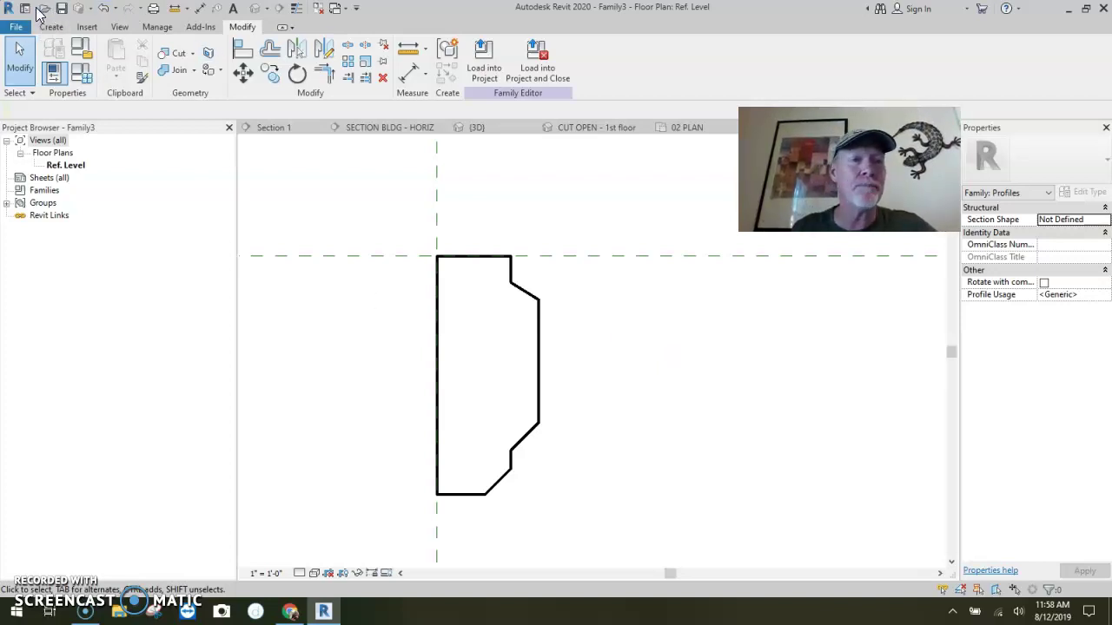
Save the profile as chair rail and load it into Project2.
{"action": "left_click", "coordinate": [61, 7]}
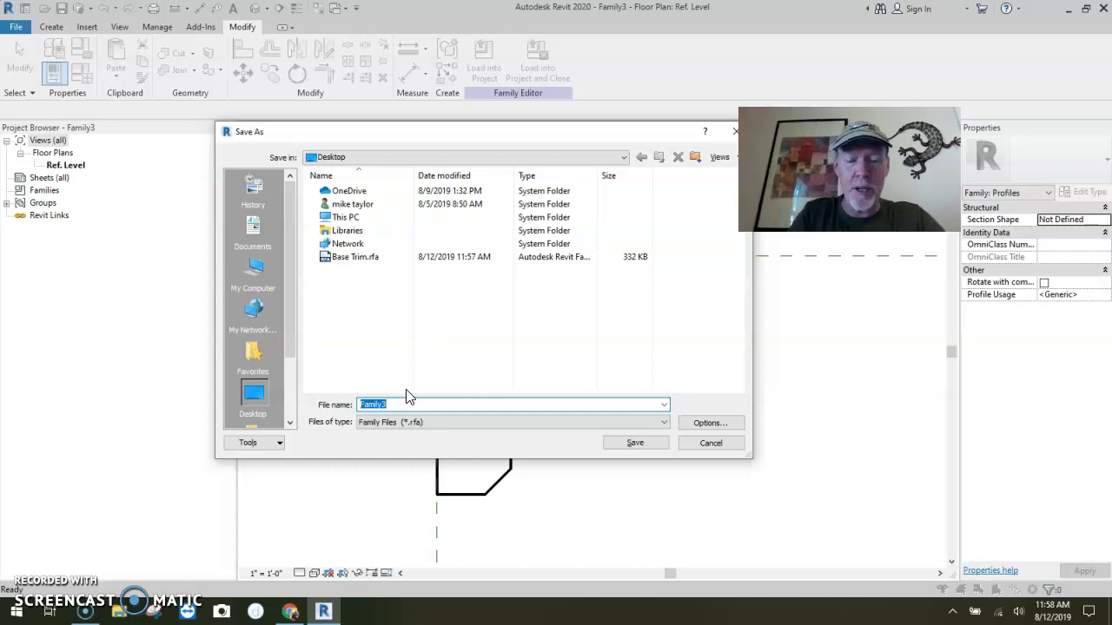
{"action": "type", "text": "chair rail"}
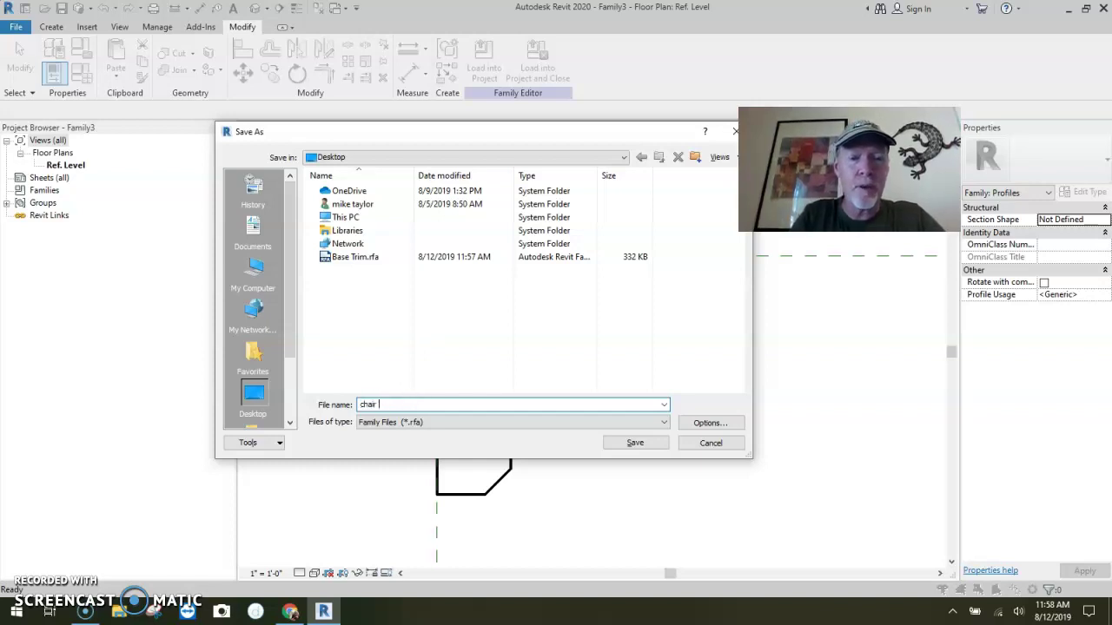
{"action": "left_click", "coordinate": [636, 443]}
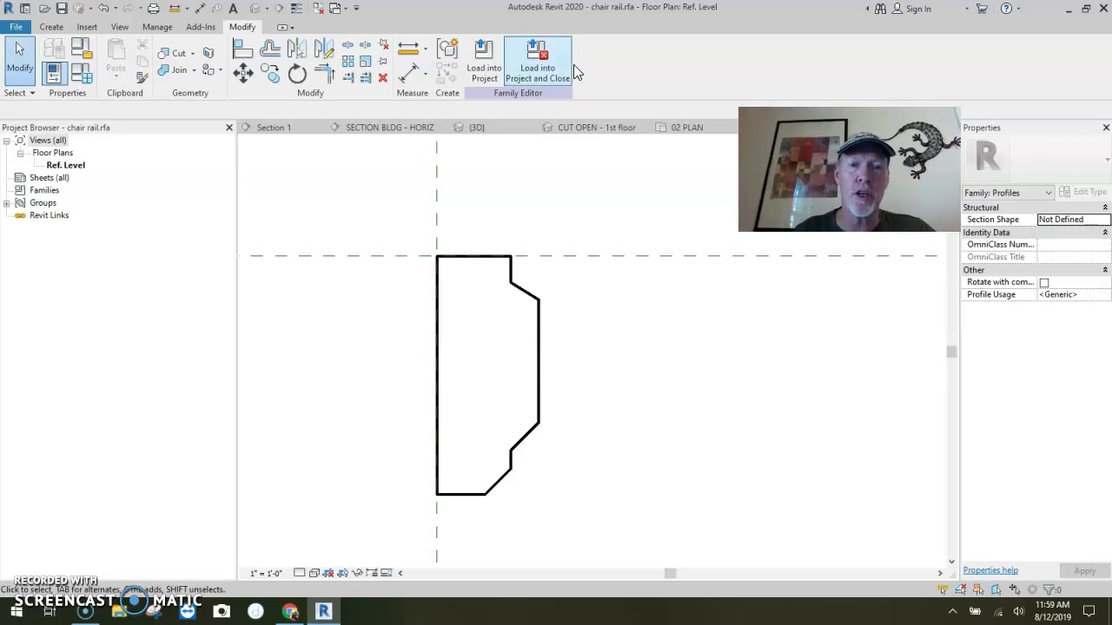
{"action": "left_click", "coordinate": [544, 73]}
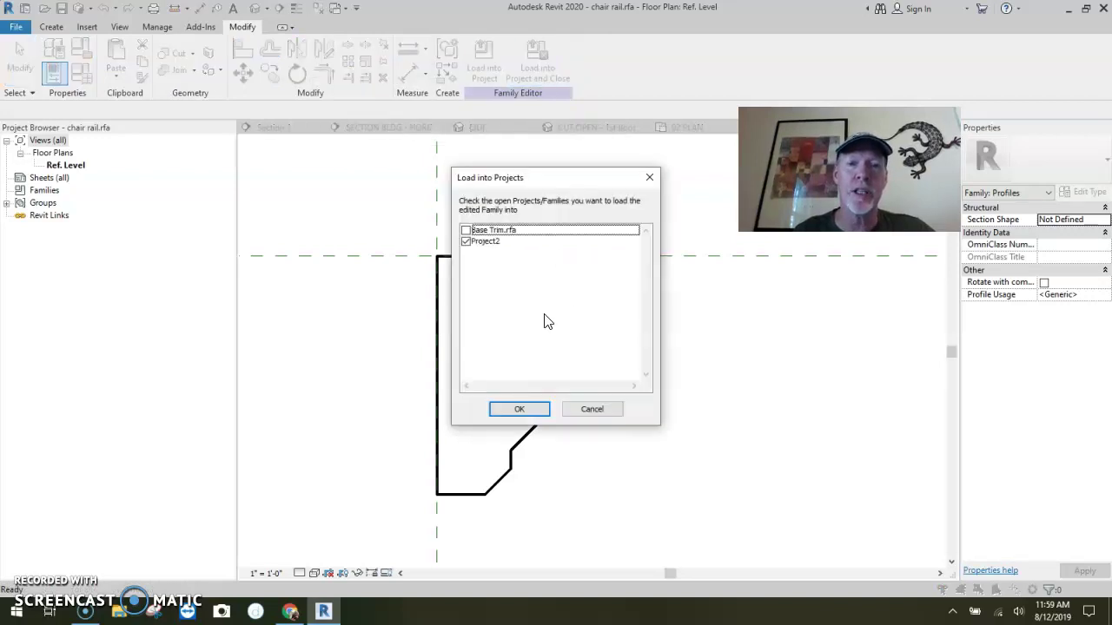
{"action": "left_click", "coordinate": [519, 410]}
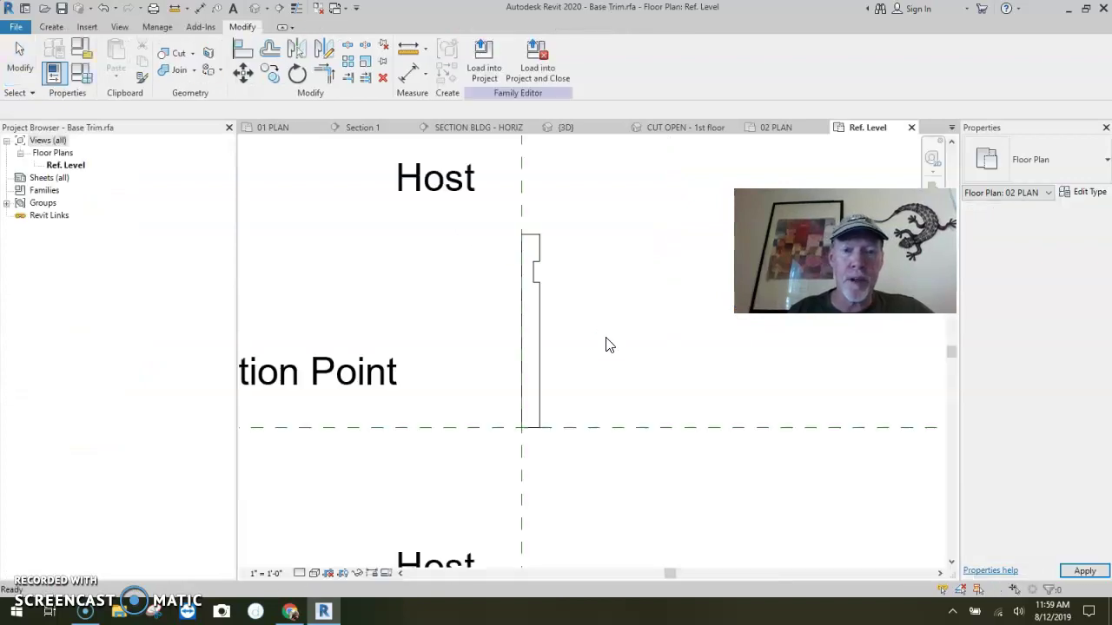
Load the Base Trim profile into Project2, returning to the 02 PLAN view.
{"action": "key", "text": "l"}
{"action": "key", "text": "i"}
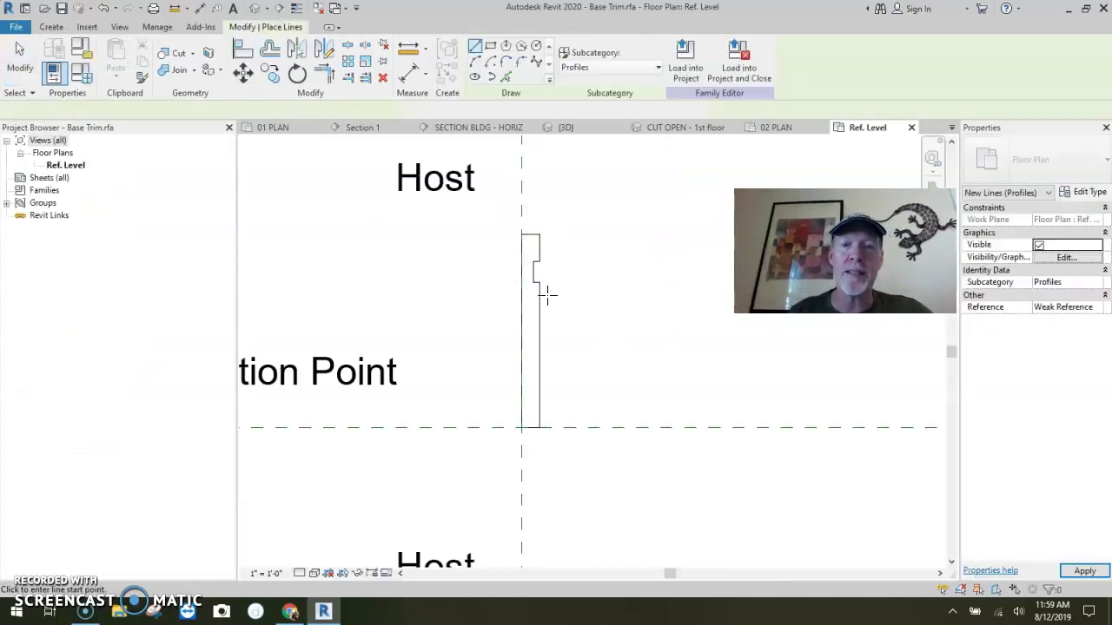
{"action": "left_click", "coordinate": [735, 69]}
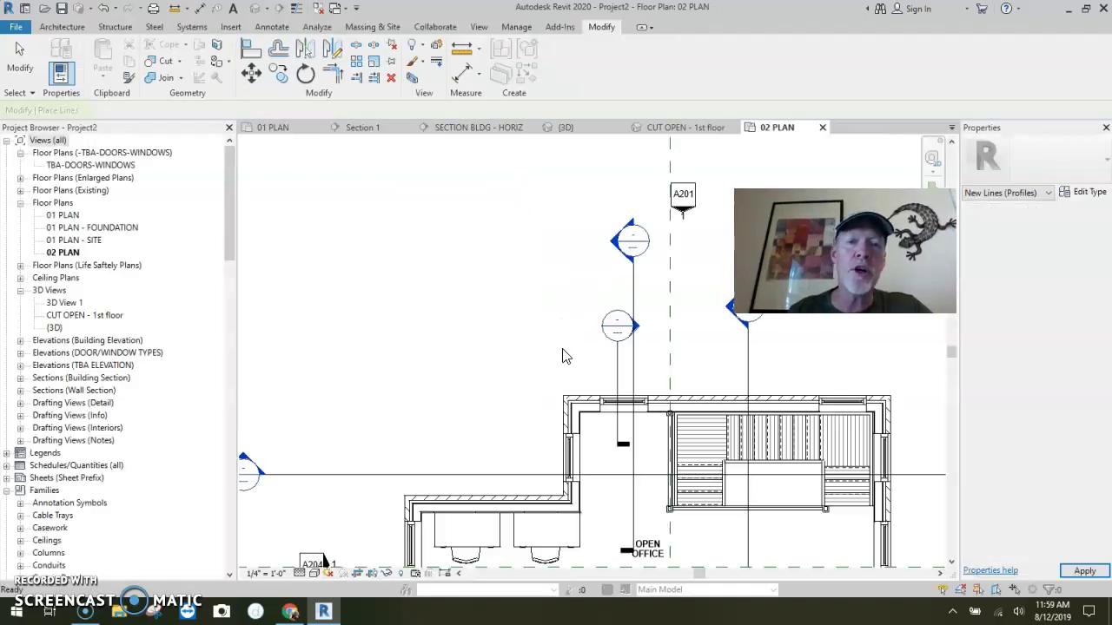
Switch to the CUT OPEN - 1st floor 3D view and select the Interior - S3 wall by the bathroom.
{"action": "scroll", "coordinate": [540, 371], "scroll_direction": "down", "scroll_amount": 2}
{"action": "middle_click_drag", "start_coordinate": [540, 370], "coordinate": [459, 252]}
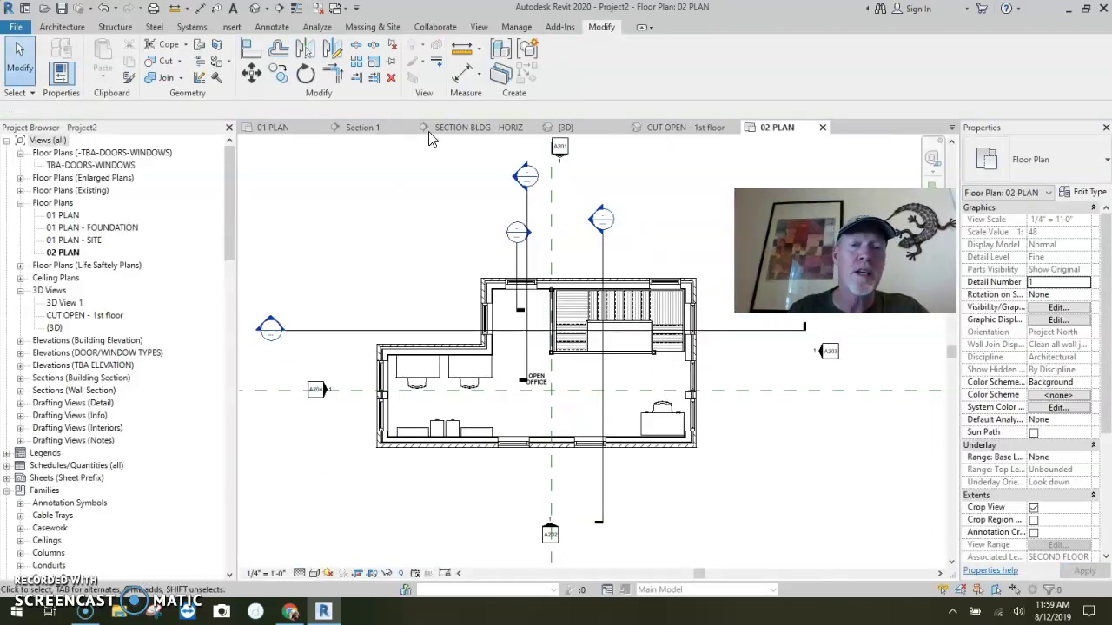
{"action": "left_click", "coordinate": [673, 129]}
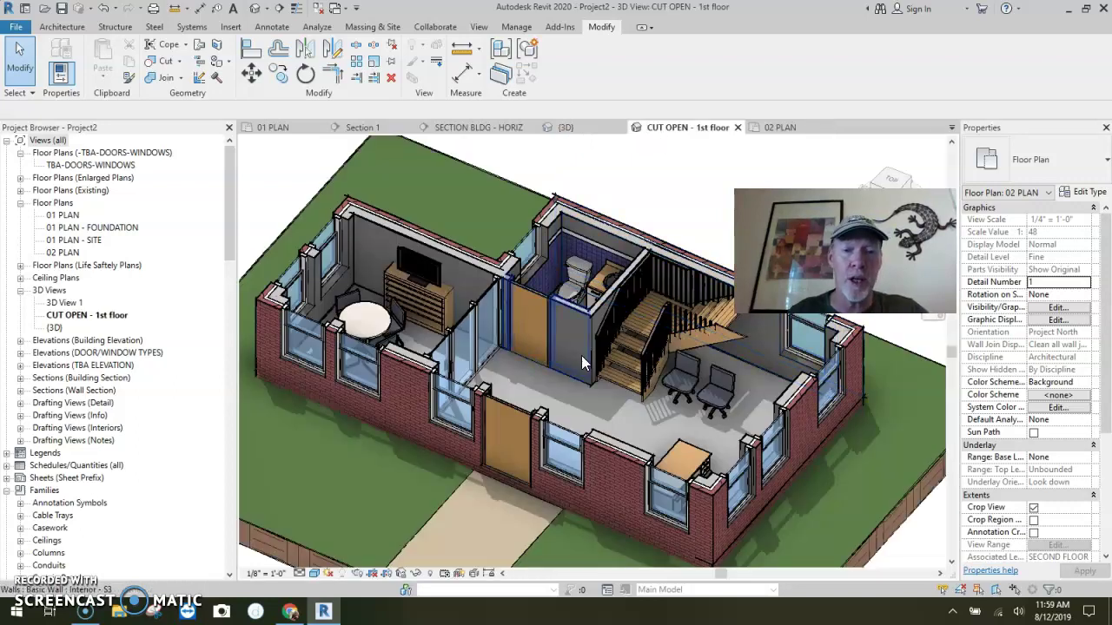
{"action": "scroll", "coordinate": [577, 355], "scroll_direction": "up", "scroll_amount": 4}
{"action": "scroll", "coordinate": [571, 313], "scroll_direction": "down", "scroll_amount": 3}
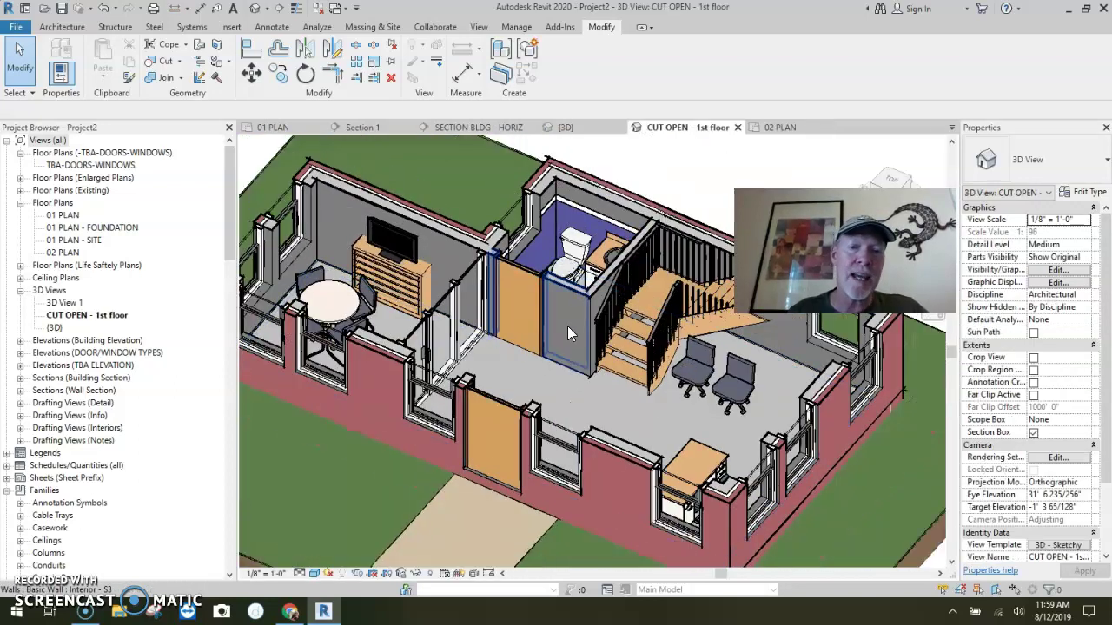
{"action": "left_click", "coordinate": [573, 312]}
{"action": "left_click", "coordinate": [567, 414]}
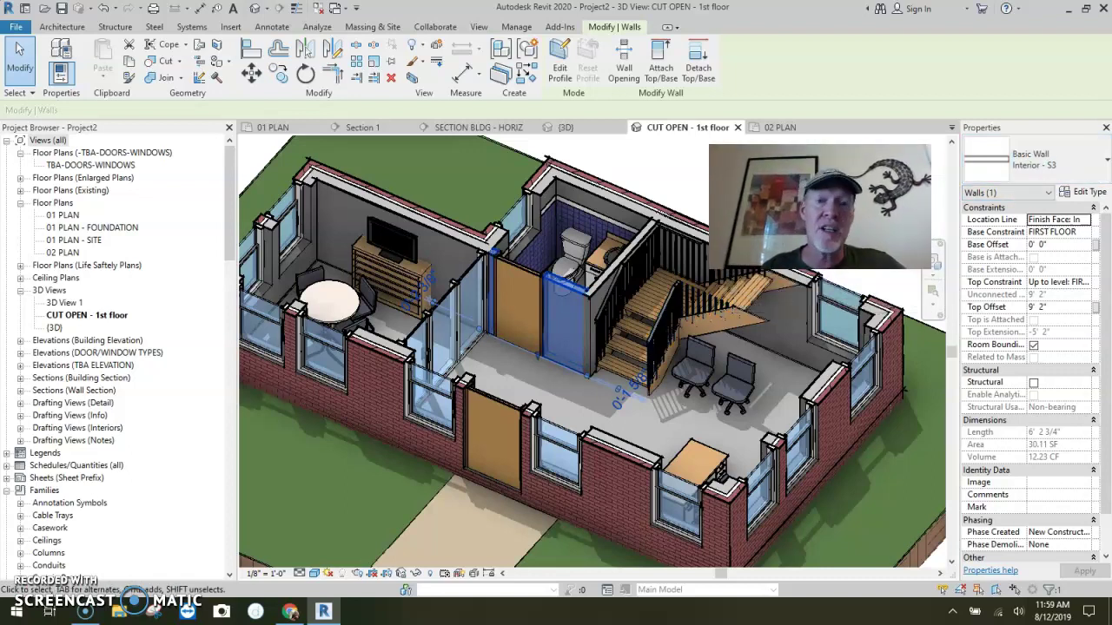
Open Interior - S3's structure editor and inspect the wall base in the section preview.
{"action": "left_click", "coordinate": [1088, 193]}
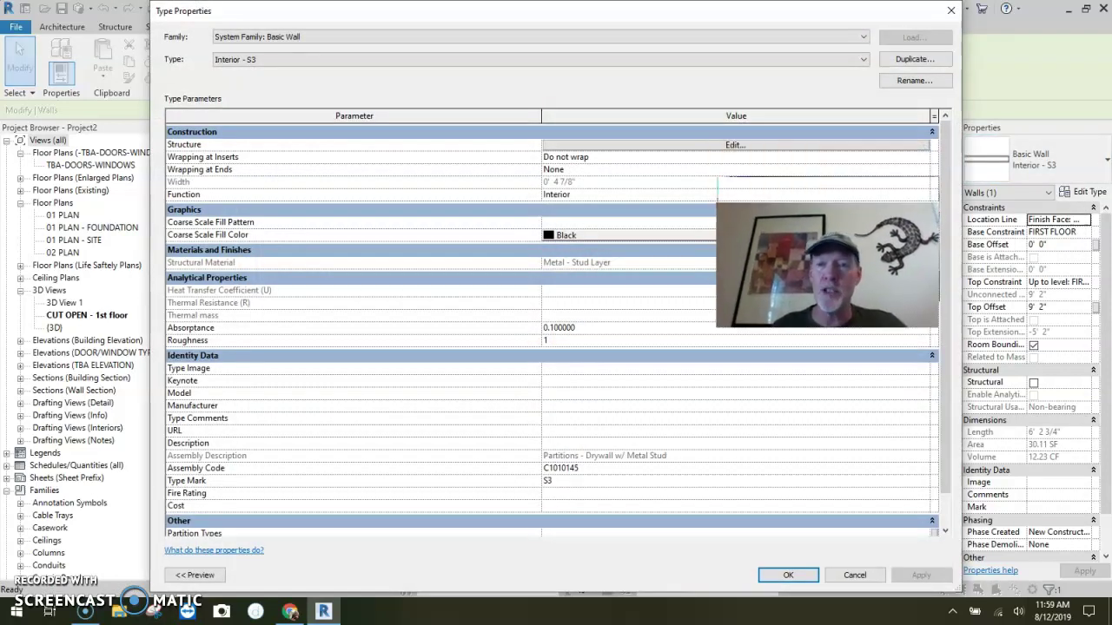
{"action": "left_click", "coordinate": [733, 146]}
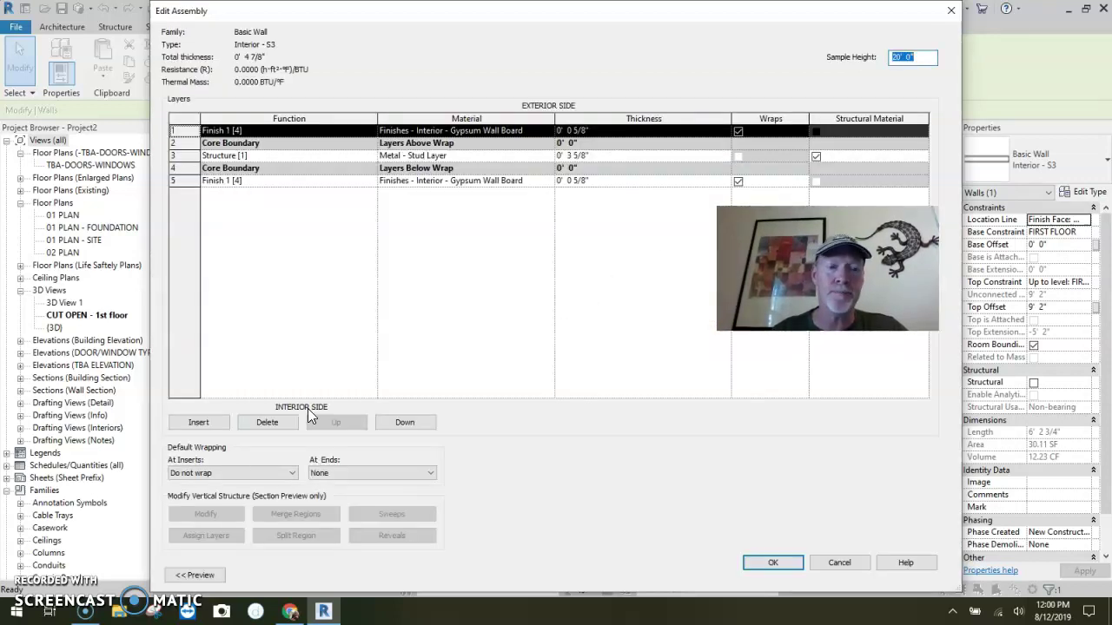
{"action": "left_click", "coordinate": [196, 574]}
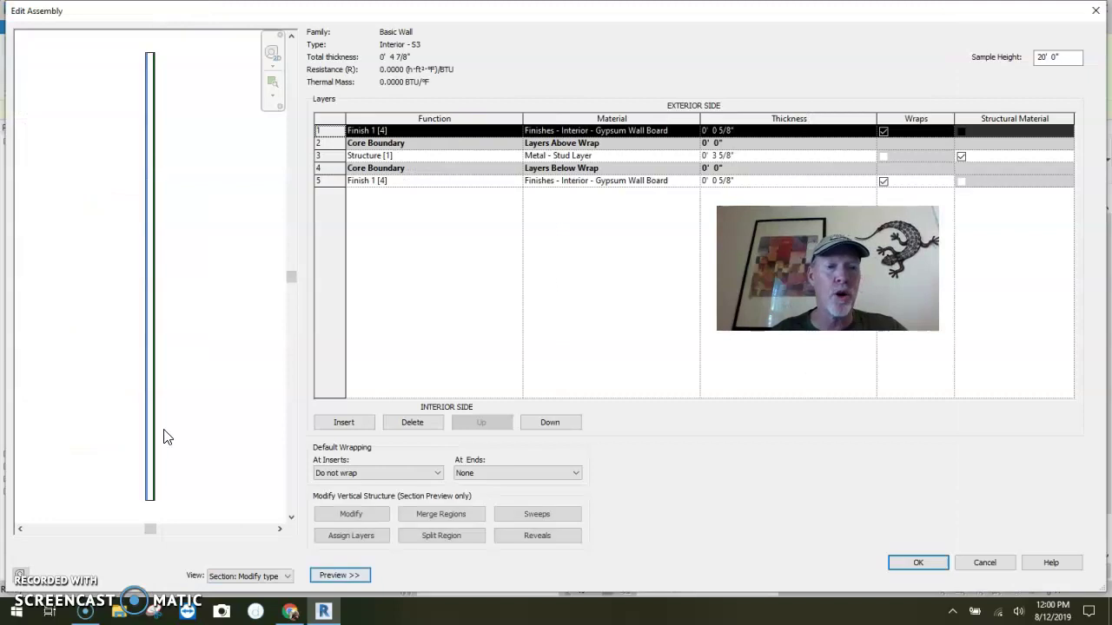
{"action": "scroll", "coordinate": [174, 452], "scroll_direction": "up", "scroll_amount": 6}
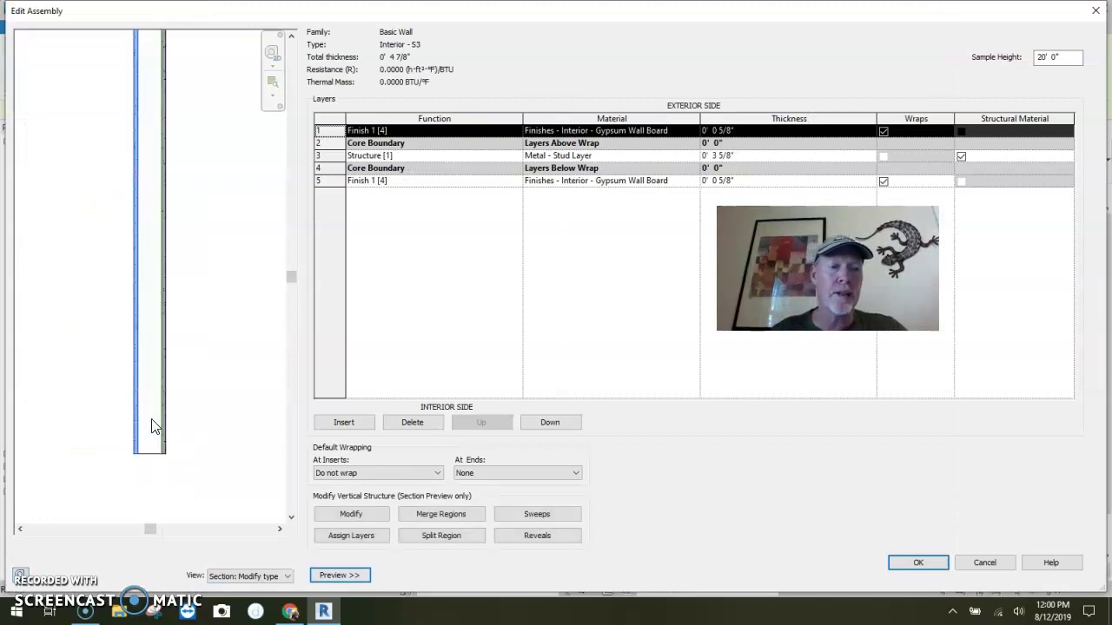
{"action": "middle_click_drag", "start_coordinate": [176, 448], "coordinate": [214, 385]}
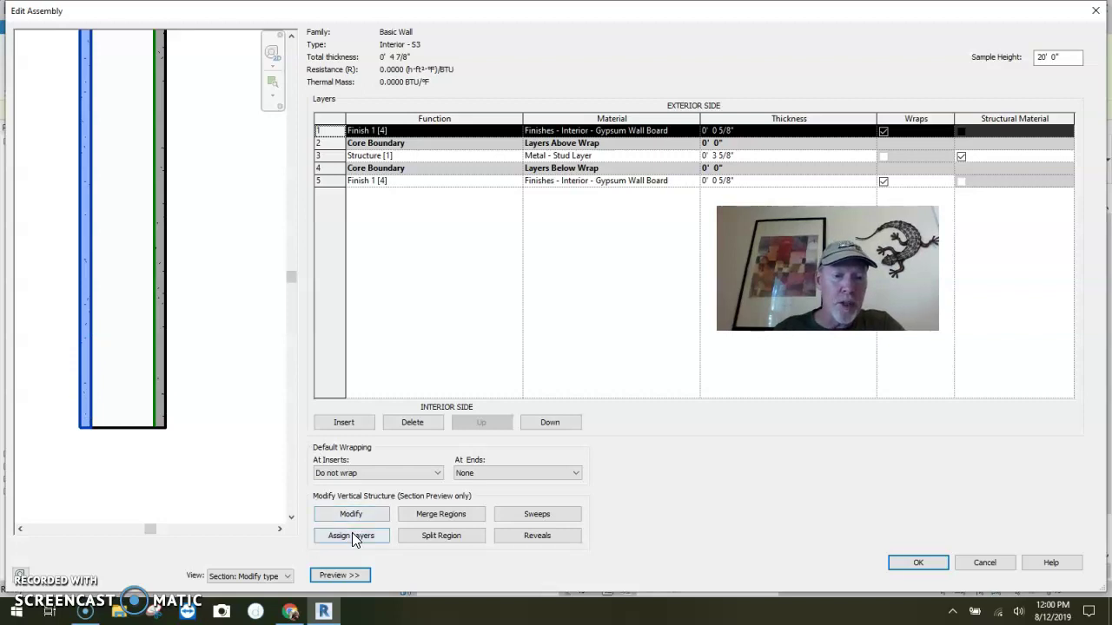
{"action": "left_click", "coordinate": [338, 575]}
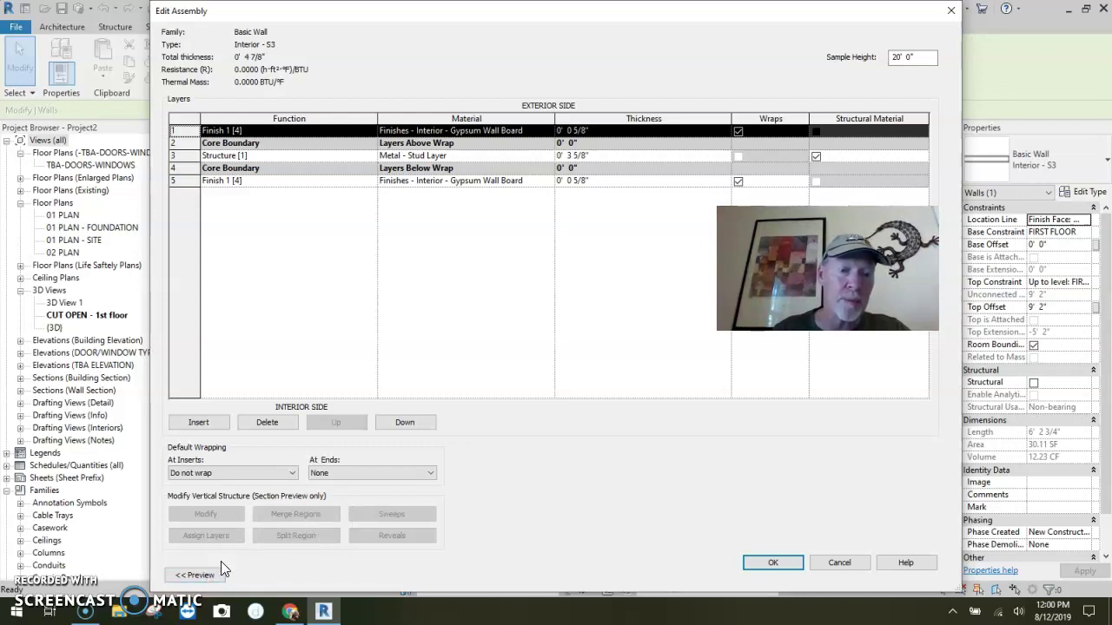
{"action": "left_click", "coordinate": [200, 575]}
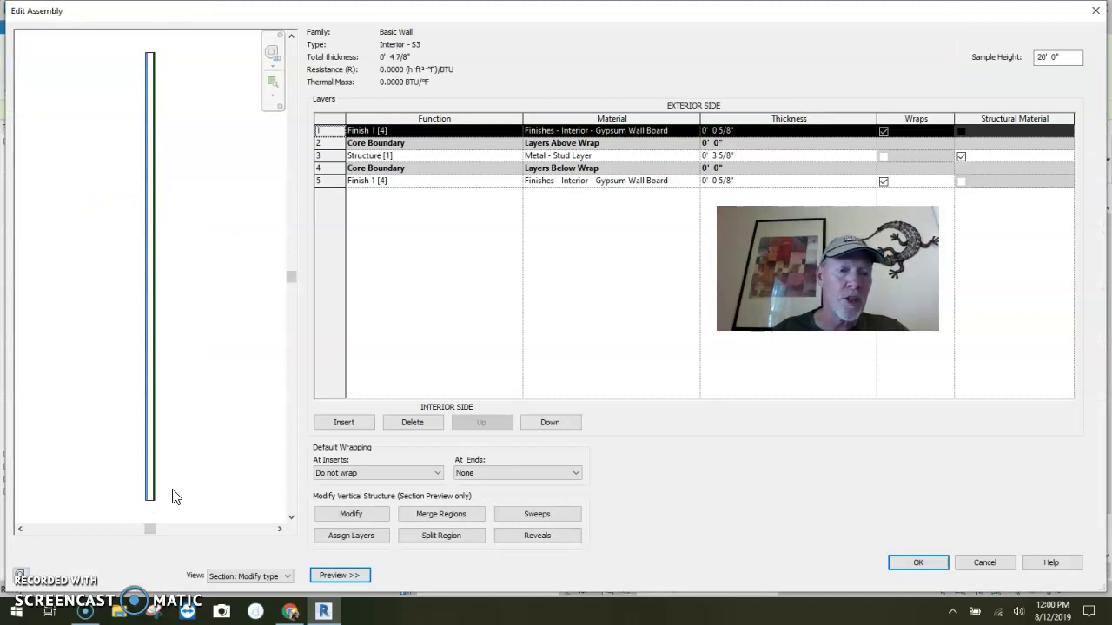
{"action": "scroll", "coordinate": [196, 356], "scroll_direction": "up", "scroll_amount": 5}
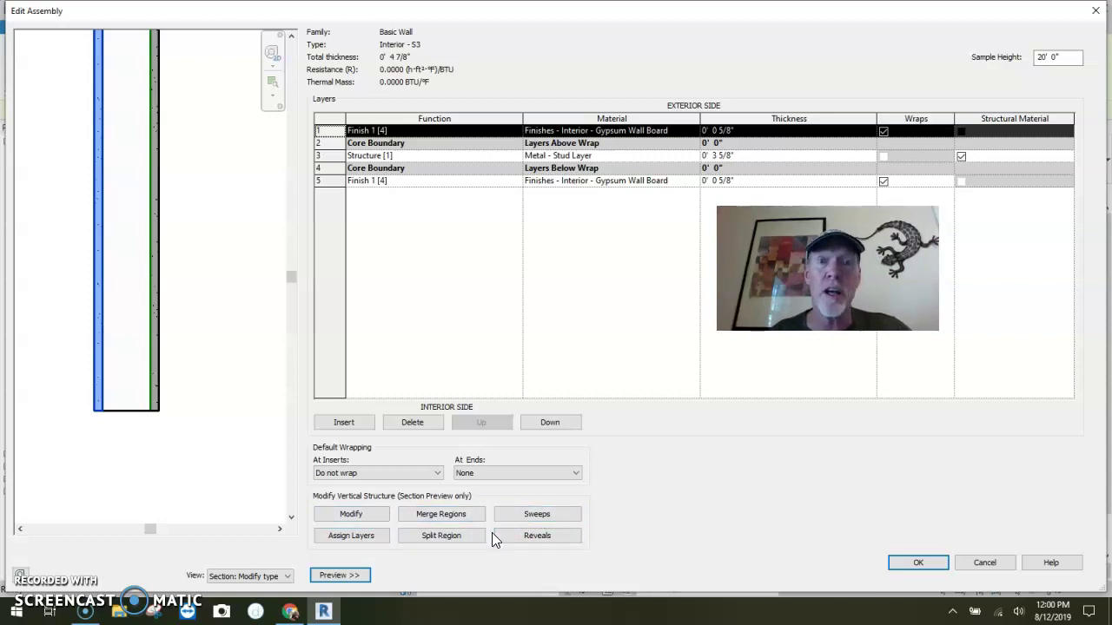
Add a new wall sweep using the Base Trim profile.
{"action": "left_click", "coordinate": [536, 514]}
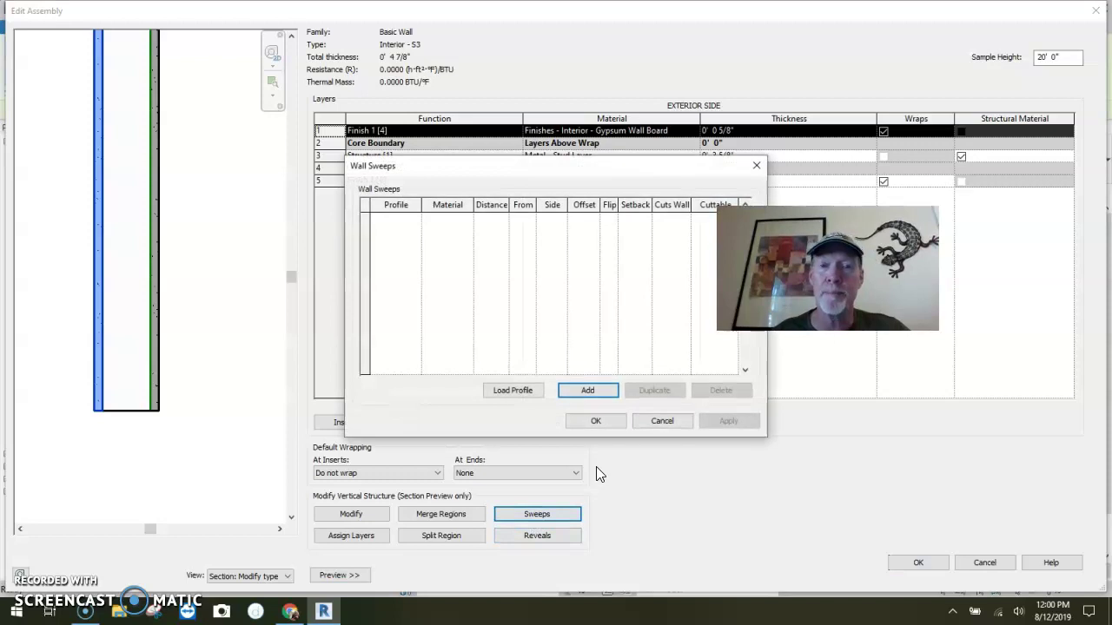
{"action": "left_click_drag", "start_coordinate": [534, 165], "coordinate": [468, 164]}
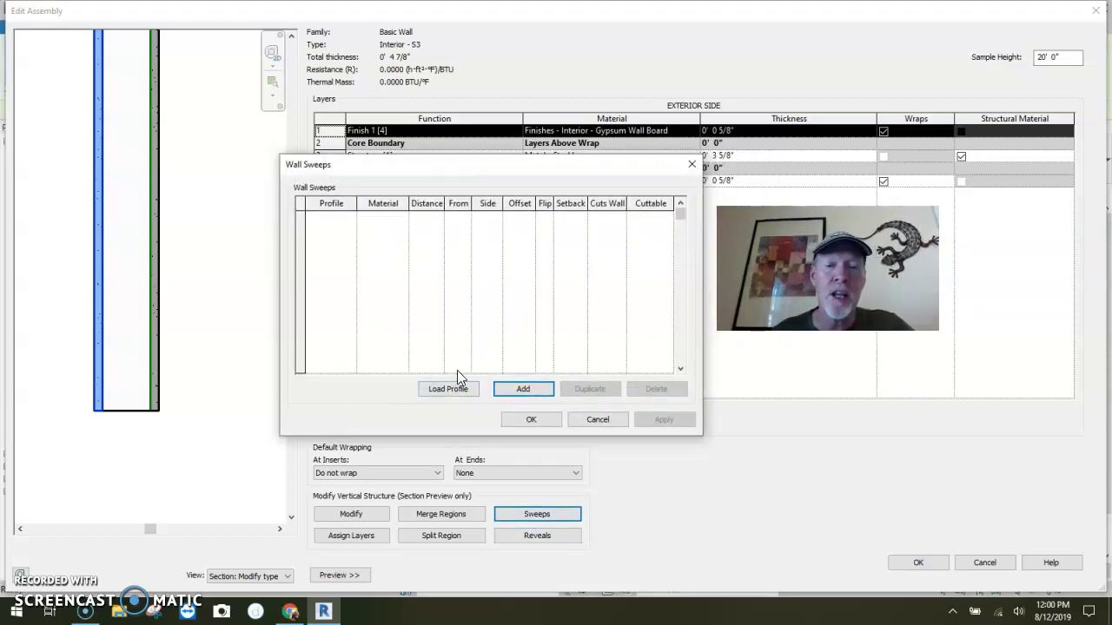
{"action": "left_click", "coordinate": [524, 389]}
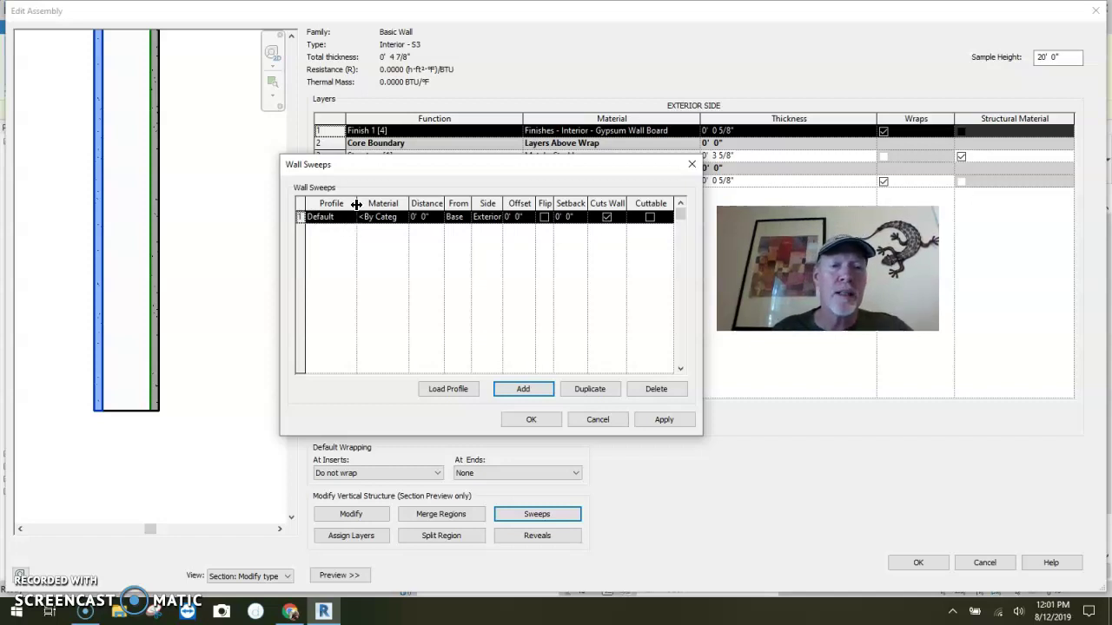
{"action": "left_click_drag", "start_coordinate": [356, 204], "coordinate": [388, 204]}
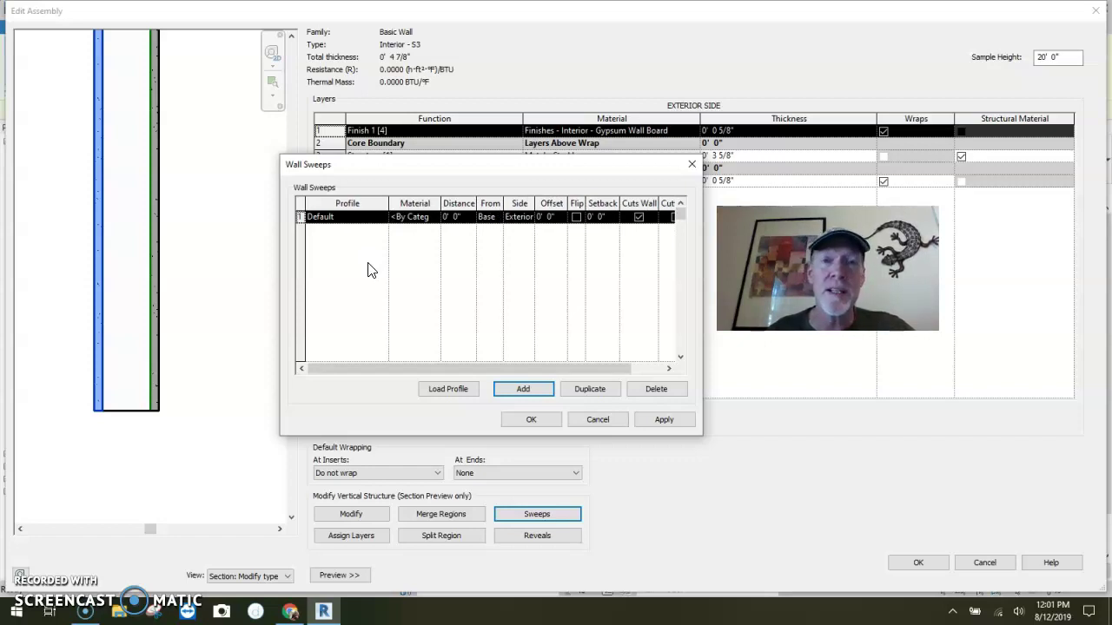
{"action": "left_click", "coordinate": [381, 218]}
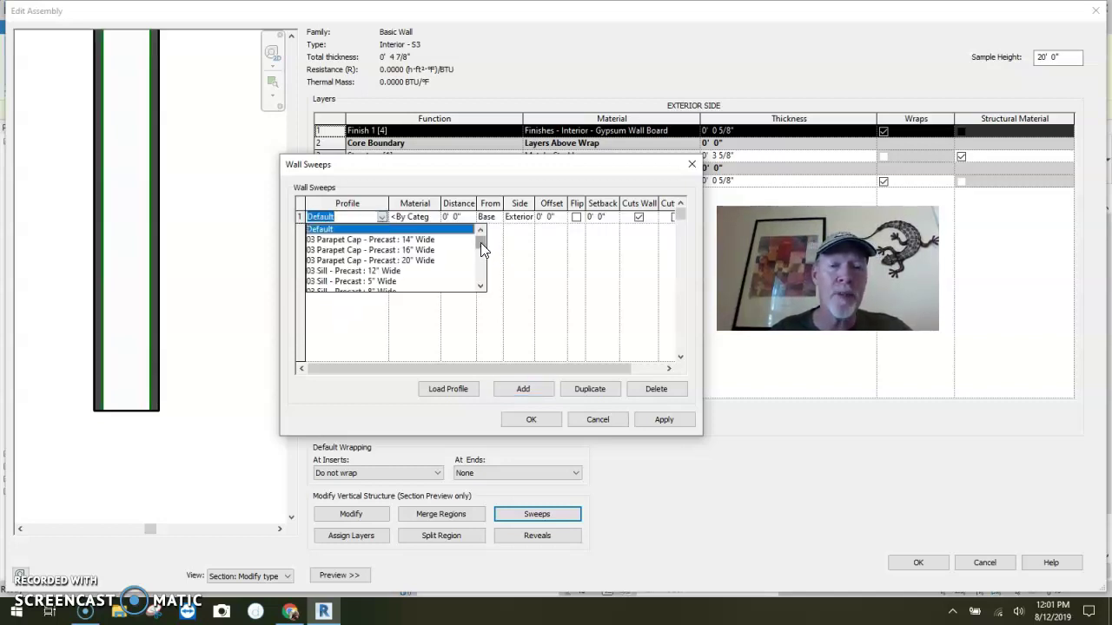
{"action": "left_click_drag", "start_coordinate": [483, 249], "coordinate": [481, 281]}
{"action": "left_click", "coordinate": [338, 271]}
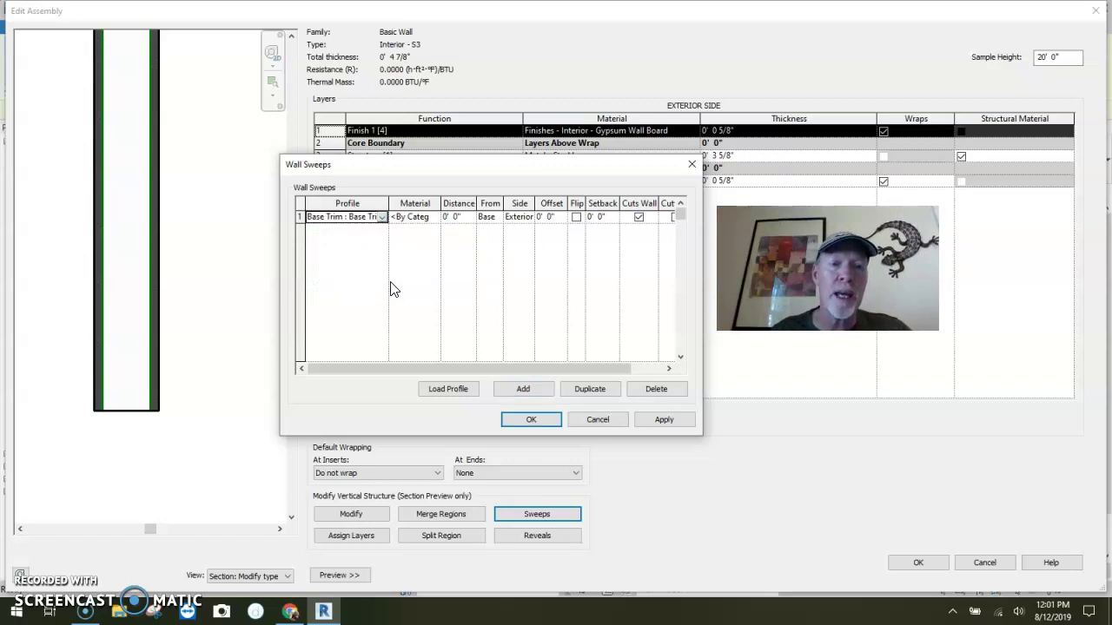
Set the Base Trim sweep to Pine material on the Interior side and apply it.
{"action": "left_click", "coordinate": [417, 217]}
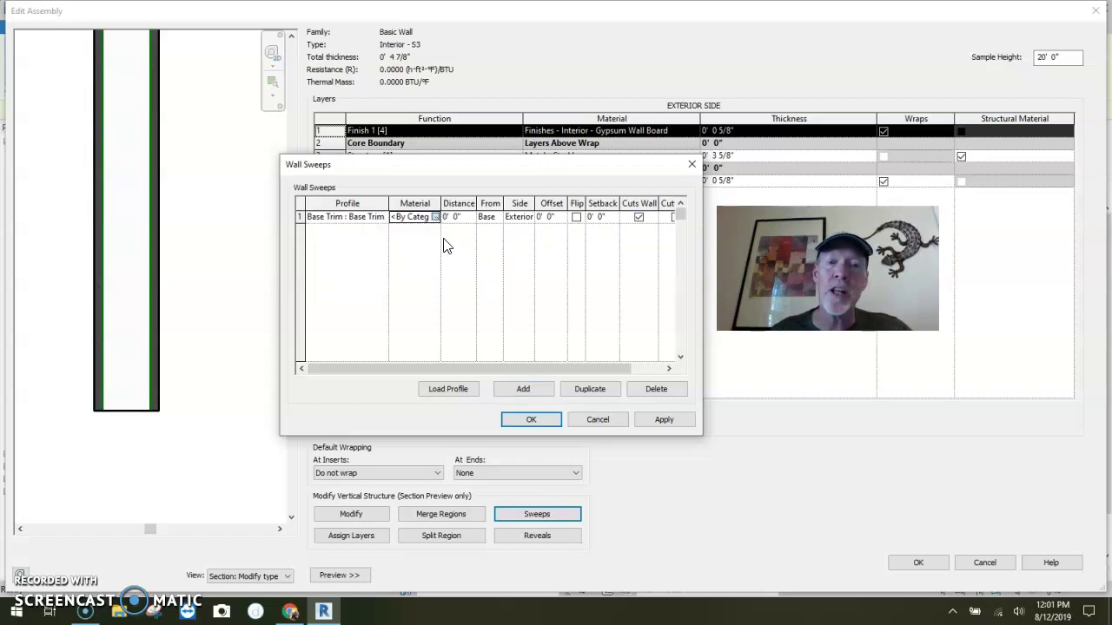
{"action": "left_click", "coordinate": [435, 216]}
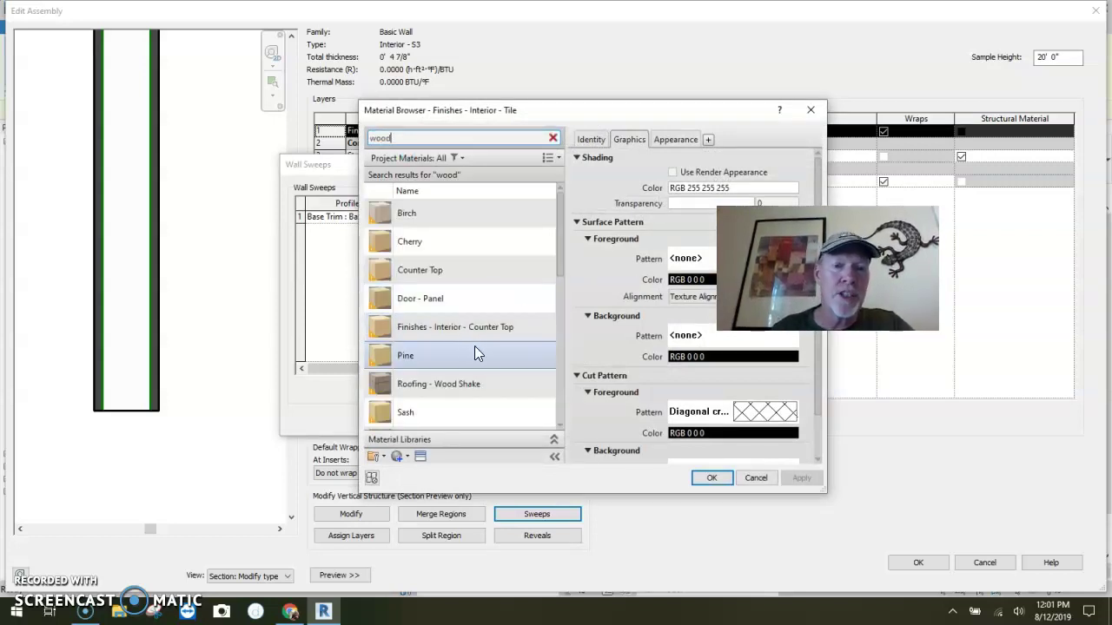
{"action": "left_click", "coordinate": [444, 356]}
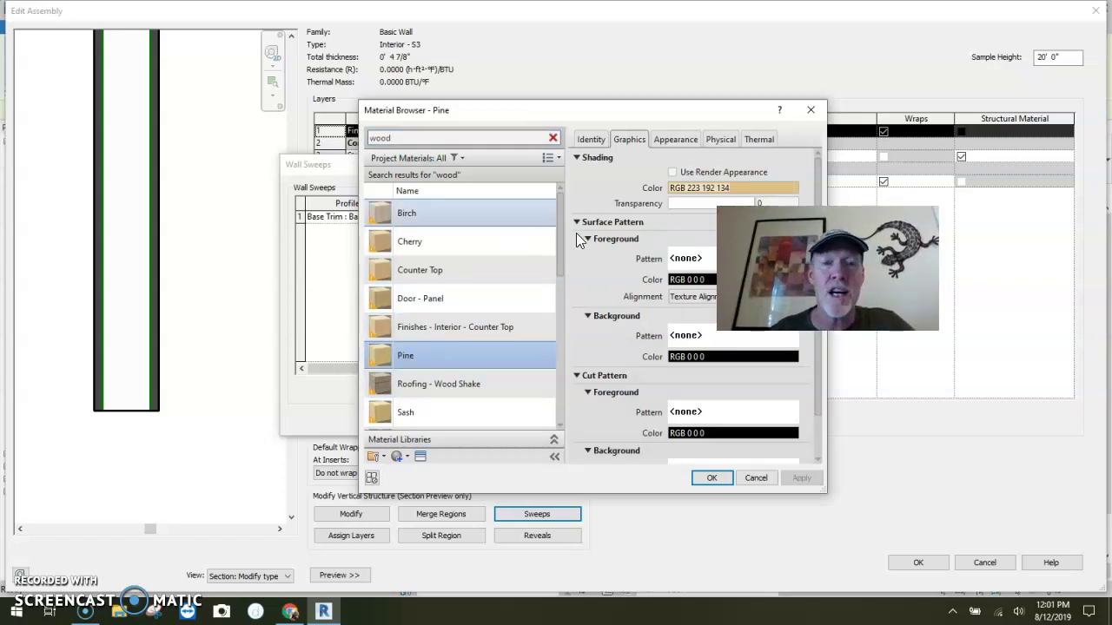
{"action": "left_click", "coordinate": [712, 478]}
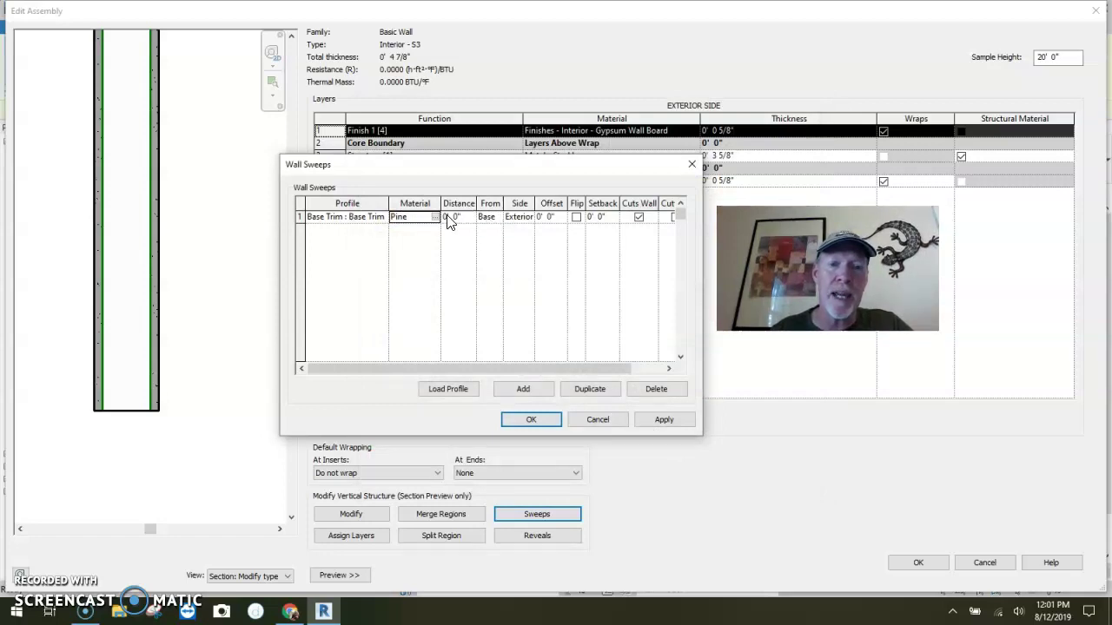
{"action": "left_click", "coordinate": [519, 217]}
{"action": "left_click", "coordinate": [527, 217]}
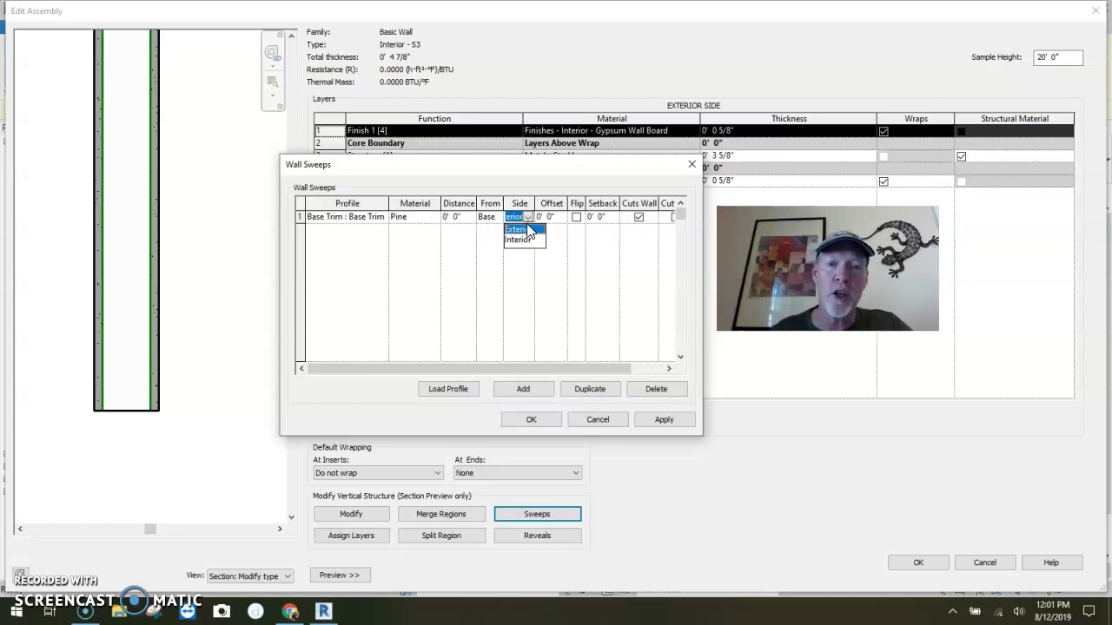
{"action": "left_click", "coordinate": [524, 236]}
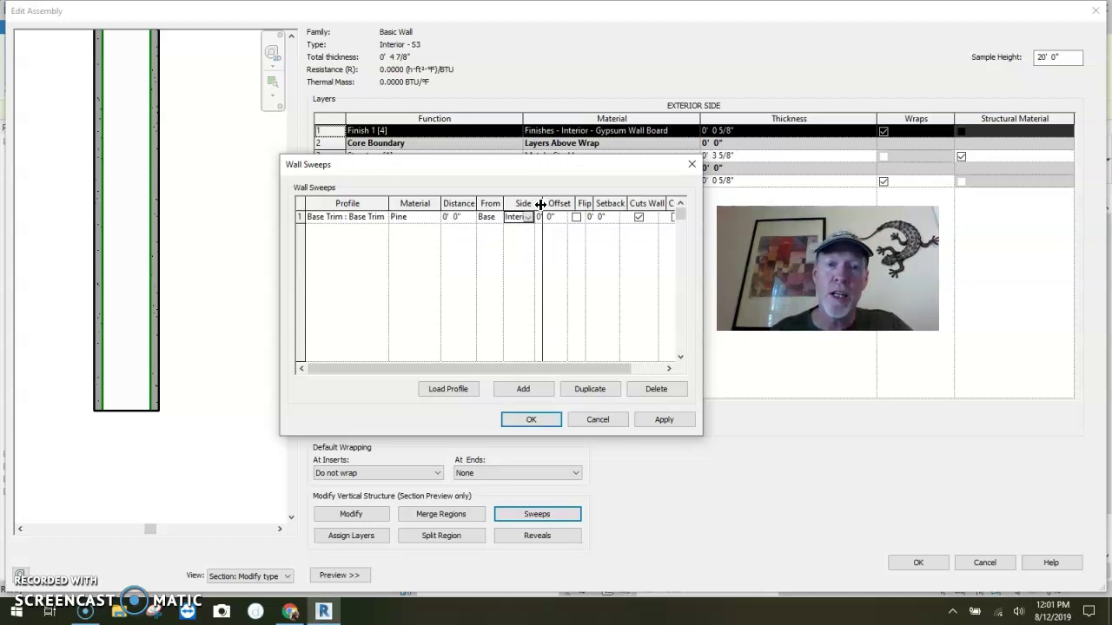
{"action": "left_click_drag", "start_coordinate": [535, 205], "coordinate": [544, 205]}
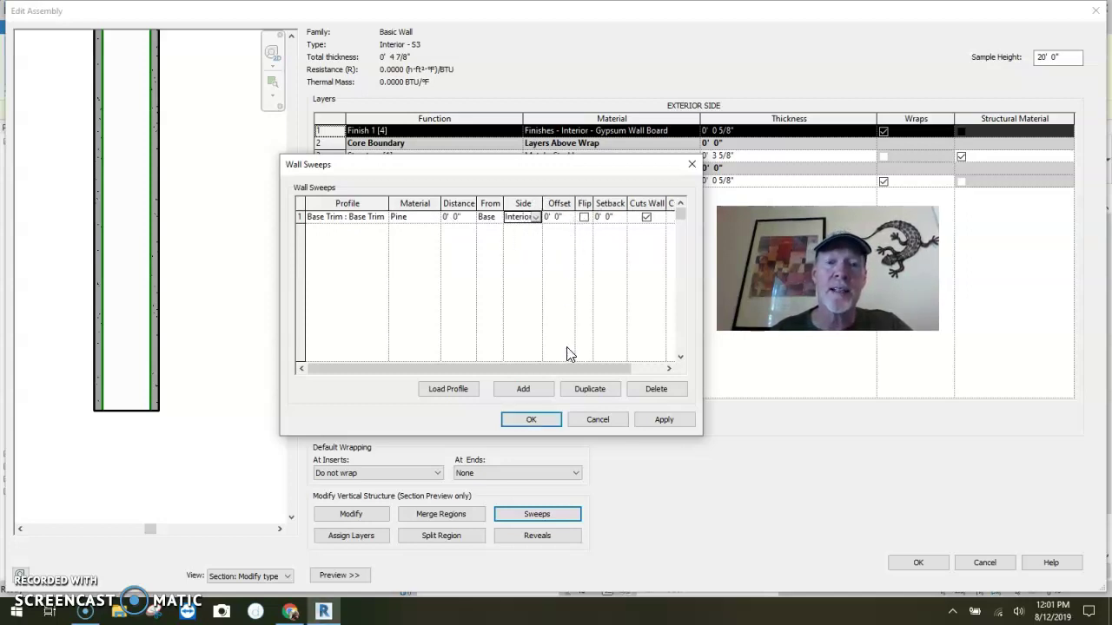
{"action": "left_click", "coordinate": [663, 421]}
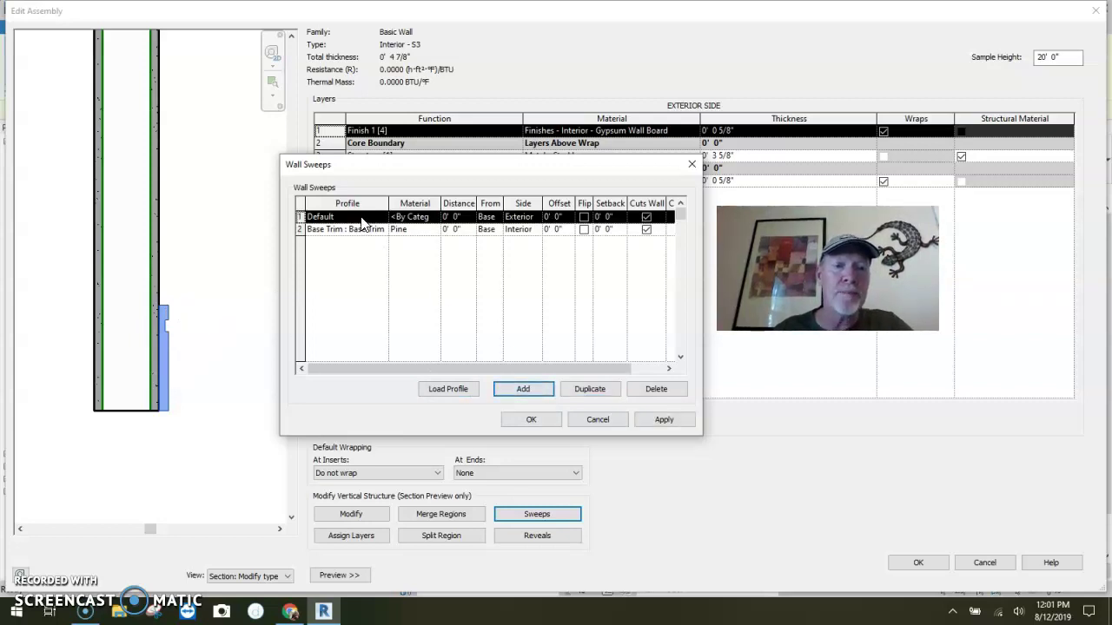
Make the second sweep a Pine 'chair rail : chair rail' profile at a distance of 4' 0" from the base, and apply it.
{"action": "left_click", "coordinate": [362, 219]}
{"action": "left_click", "coordinate": [382, 216]}
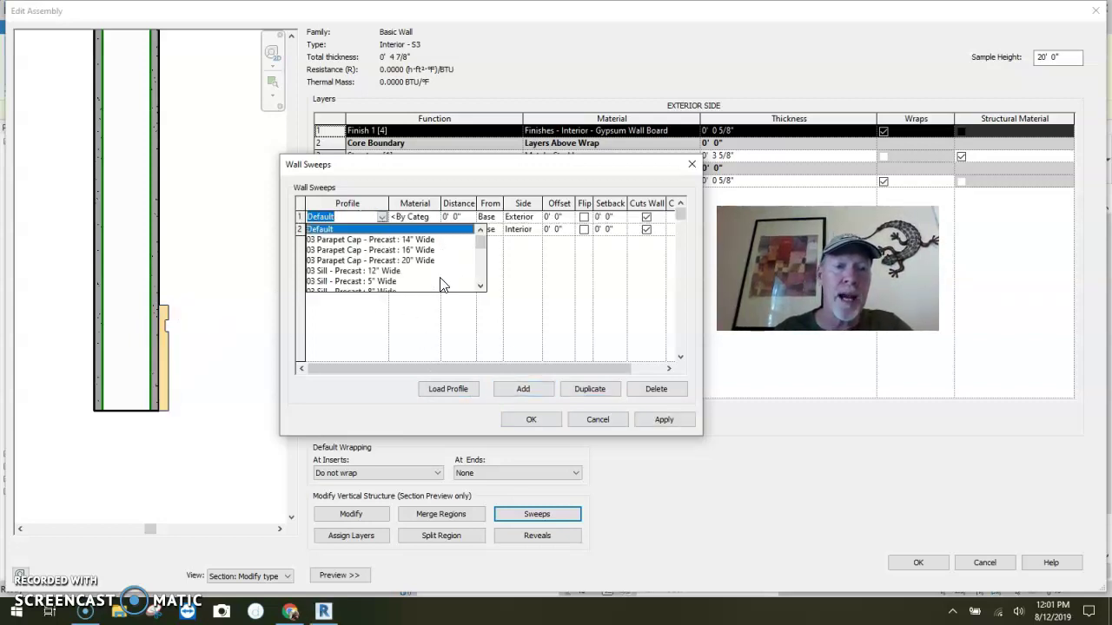
{"action": "left_click_drag", "start_coordinate": [479, 252], "coordinate": [480, 276]}
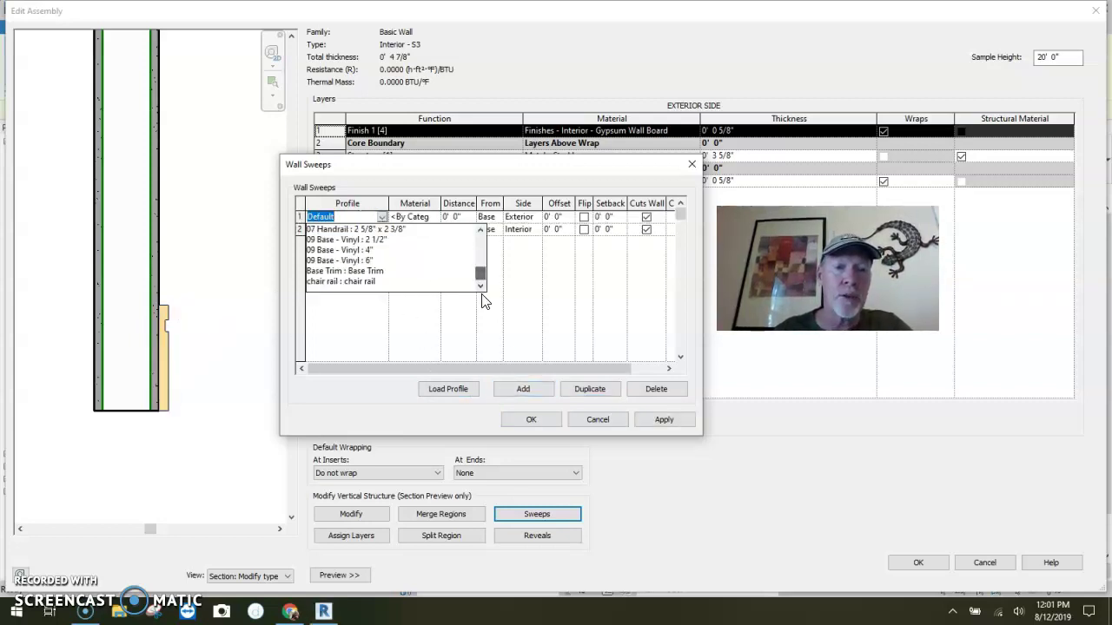
{"action": "left_click", "coordinate": [371, 285]}
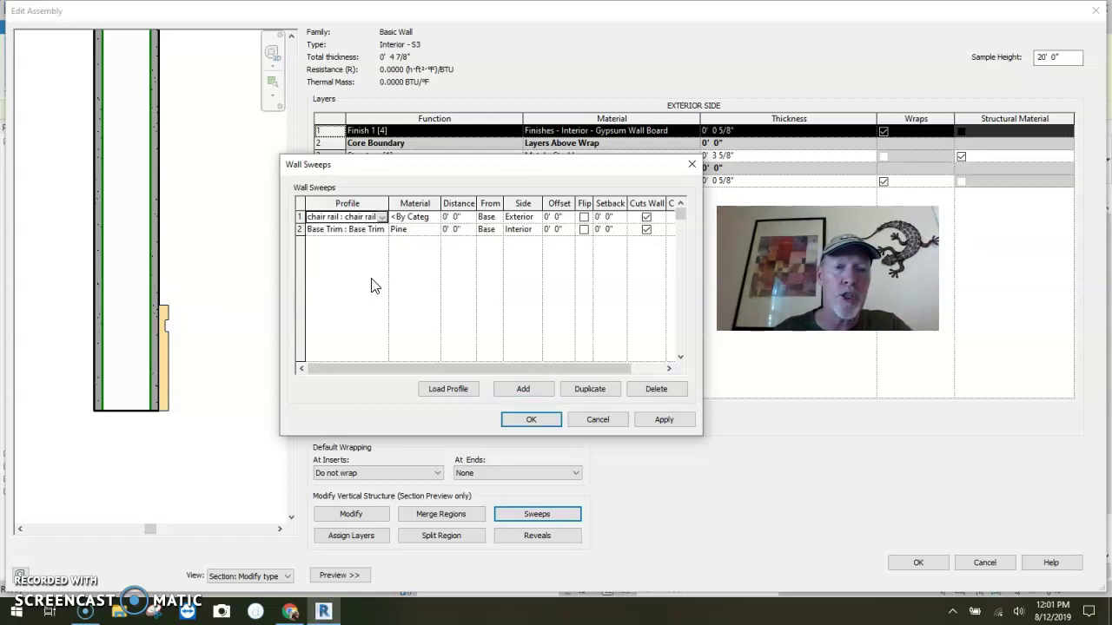
{"action": "left_click", "coordinate": [417, 217]}
{"action": "left_click", "coordinate": [436, 217]}
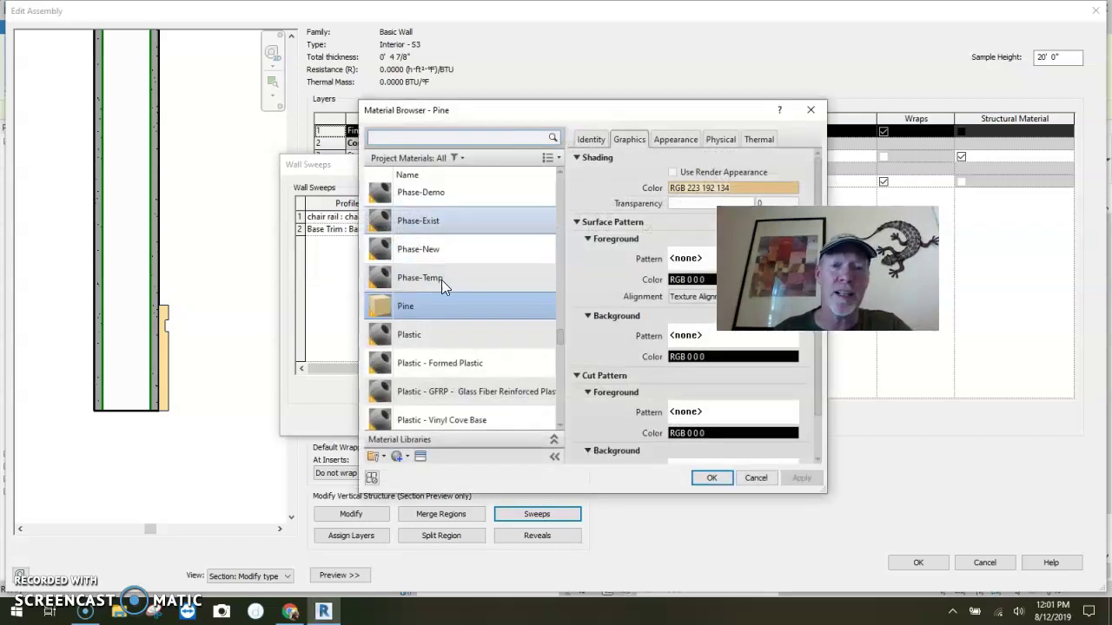
{"action": "left_click", "coordinate": [711, 478]}
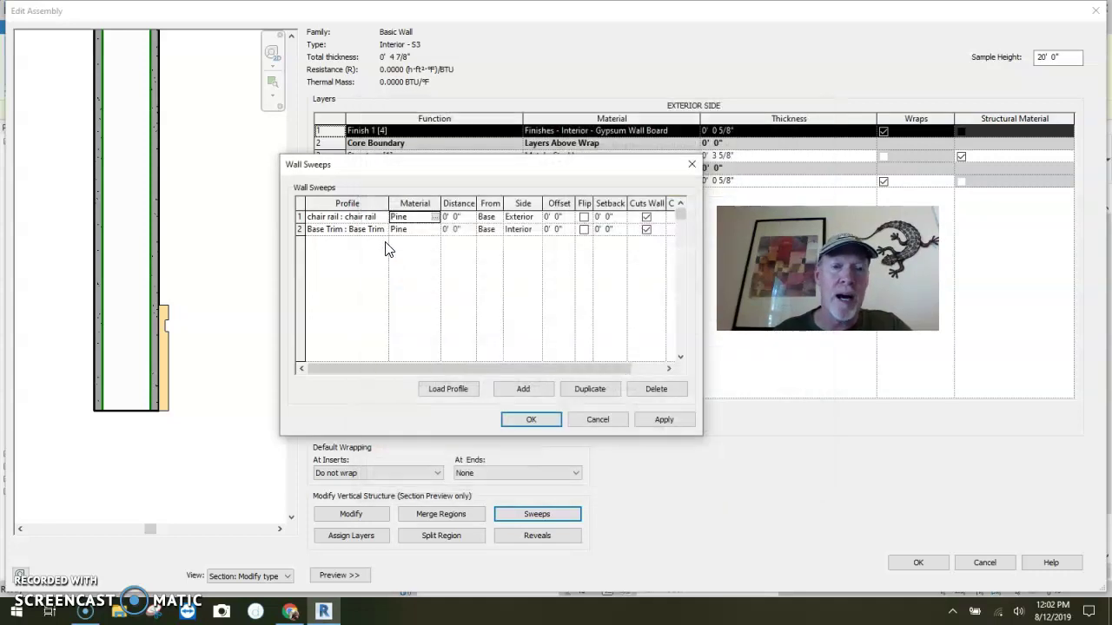
{"action": "left_click", "coordinate": [451, 216]}
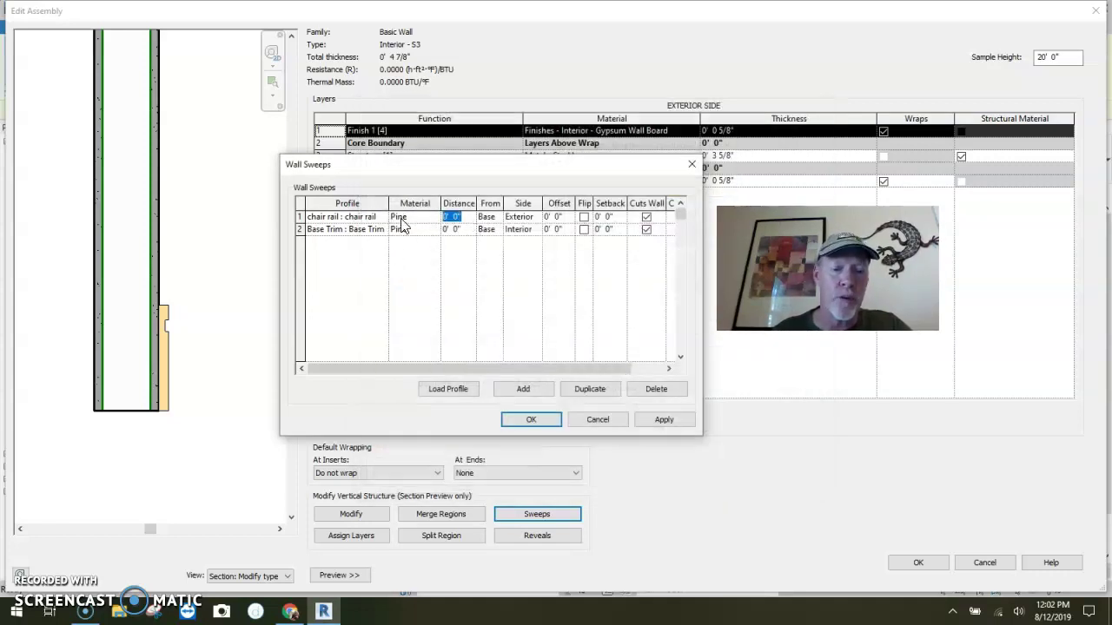
{"action": "type", "text": "4"}
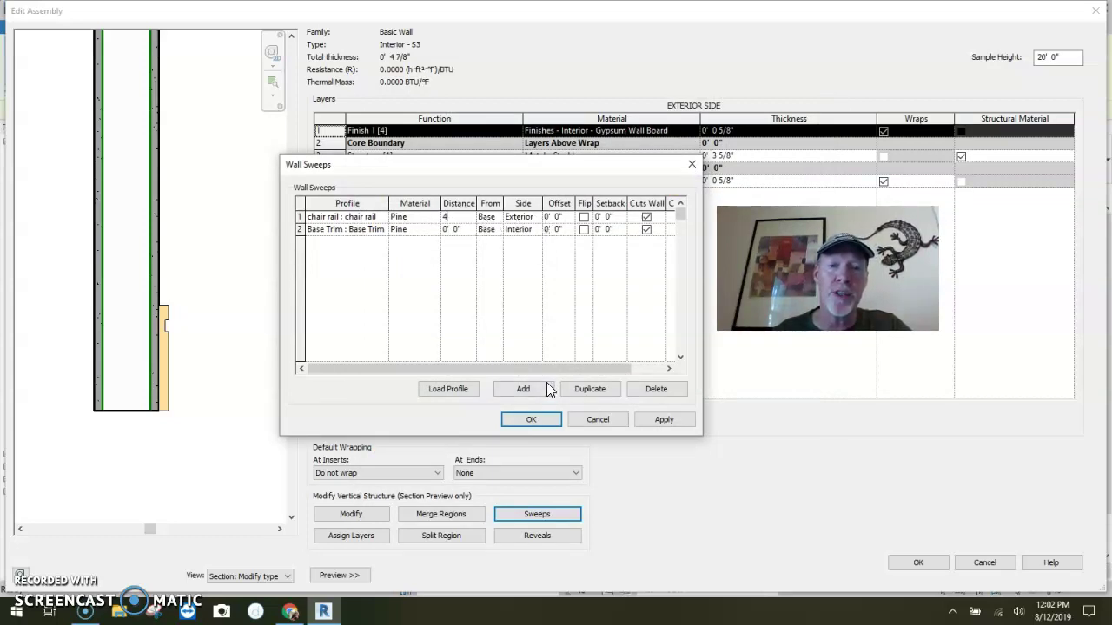
{"action": "left_click", "coordinate": [649, 419]}
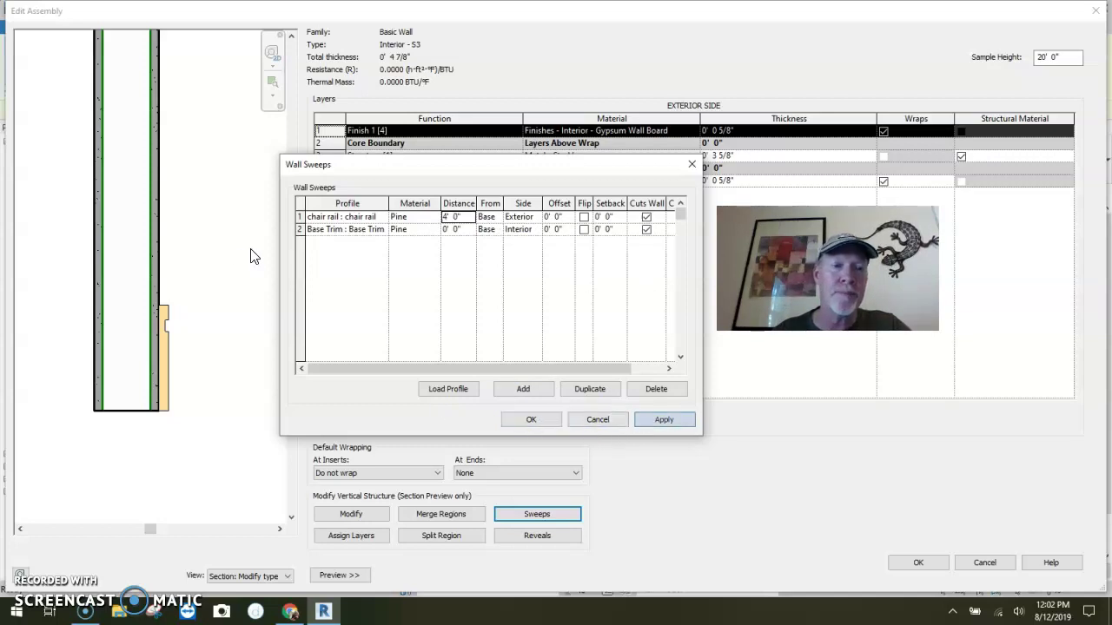
Change the chair rail sweep's Side to Interior, matching the base trim, and apply the change.
{"action": "left_click", "coordinate": [532, 420]}
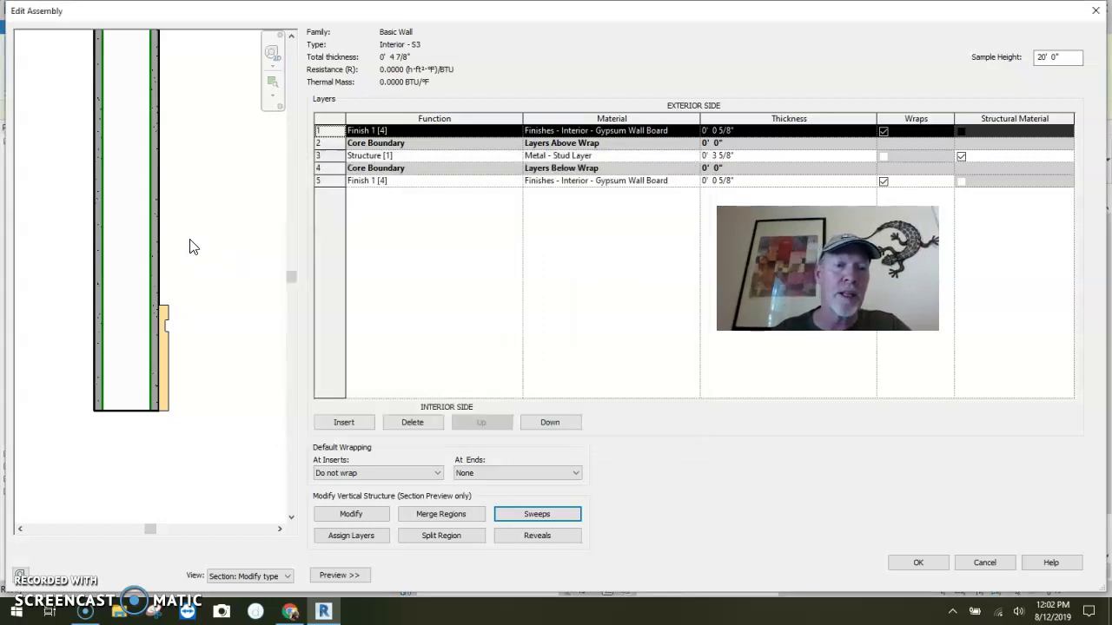
{"action": "scroll", "coordinate": [201, 246], "scroll_direction": "down", "scroll_amount": 3}
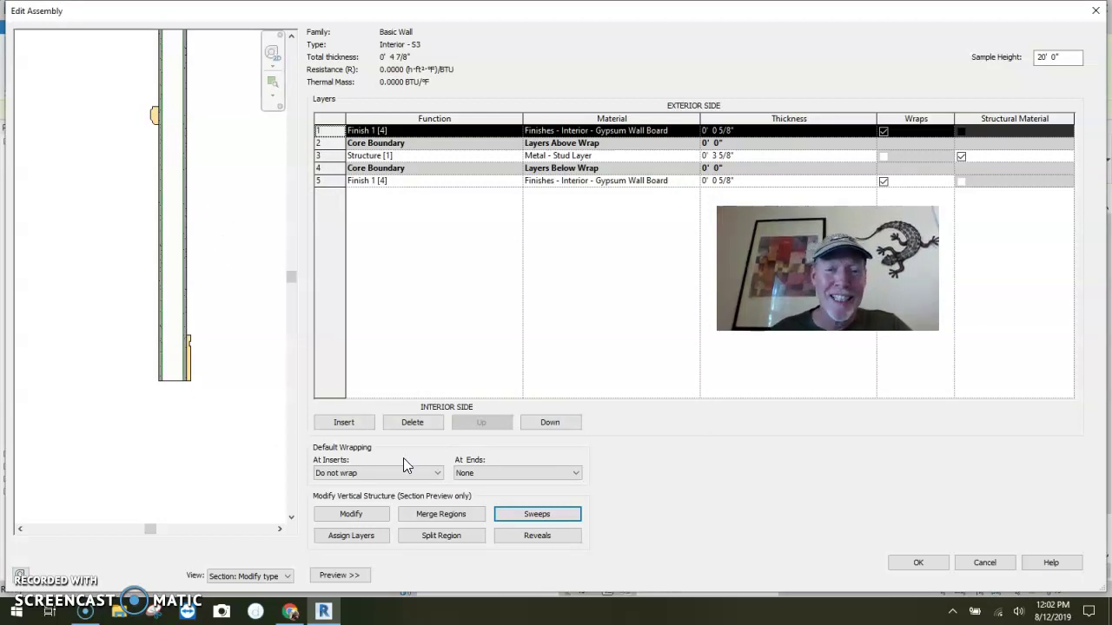
{"action": "left_click", "coordinate": [537, 513]}
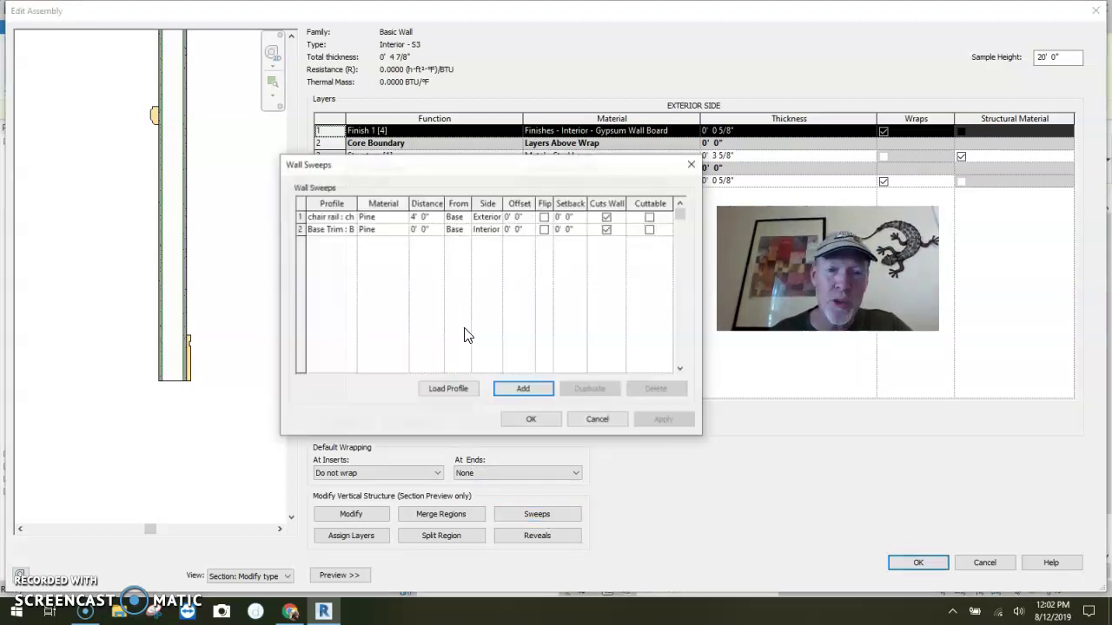
{"action": "left_click", "coordinate": [486, 218]}
{"action": "left_click", "coordinate": [497, 218]}
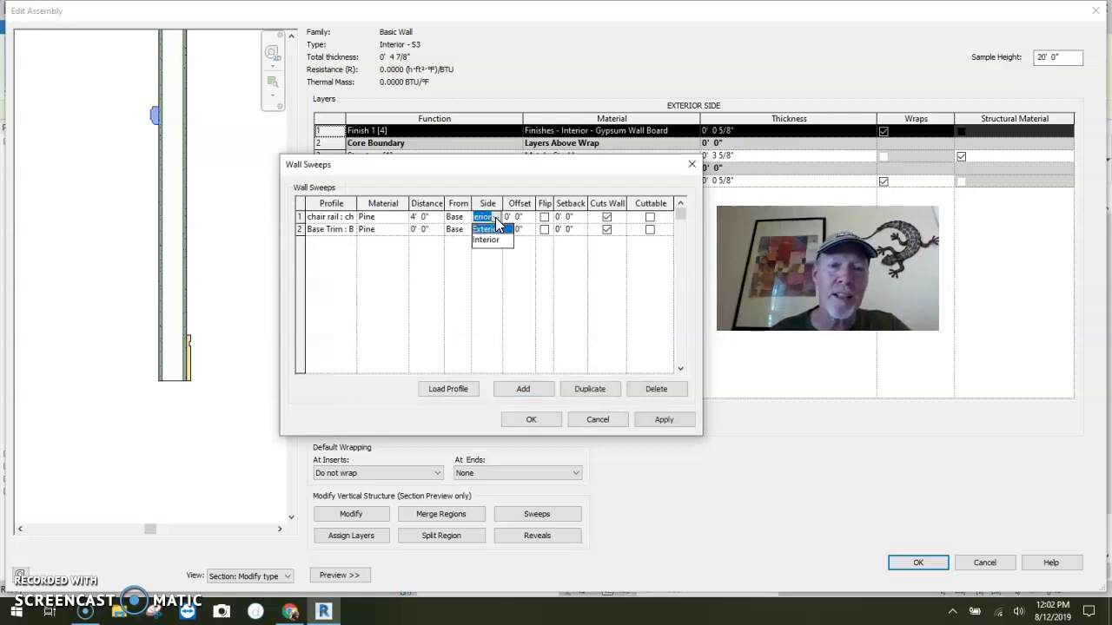
{"action": "left_click", "coordinate": [492, 242]}
{"action": "left_click", "coordinate": [661, 425]}
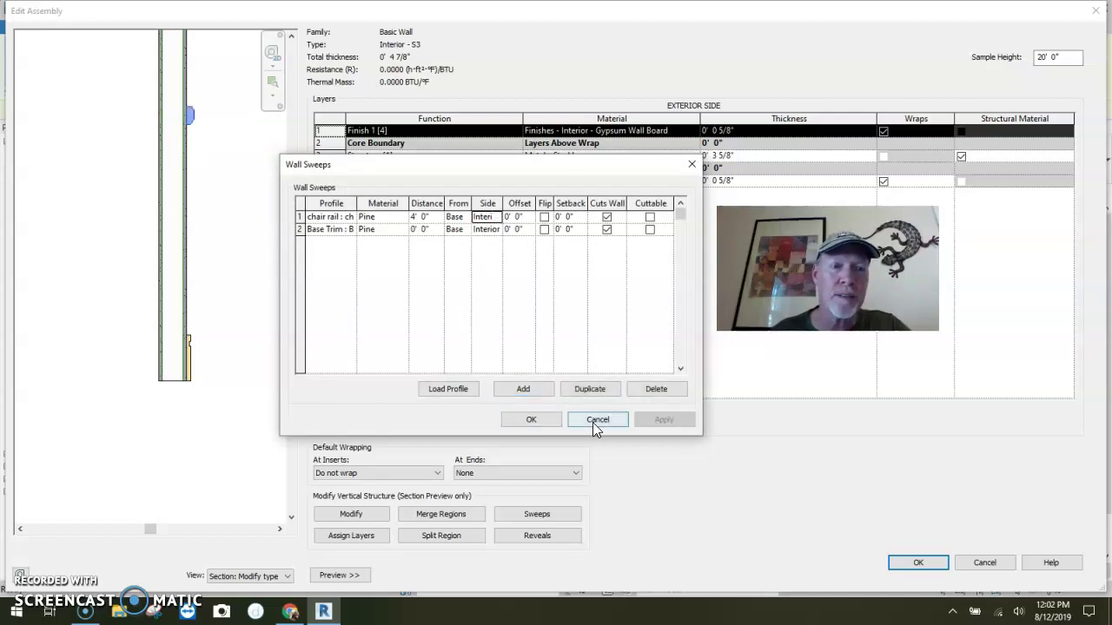
{"action": "left_click", "coordinate": [531, 420]}
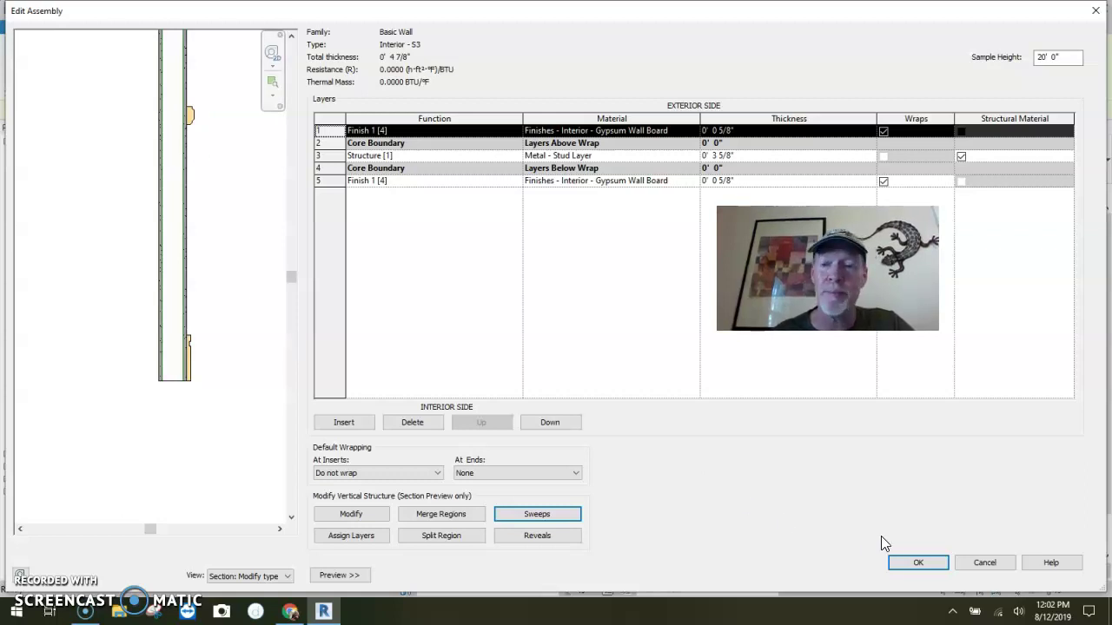
Confirm the Interior - S3 assembly and type changes, then inspect the trim in the CUT OPEN 3D view.
{"action": "left_click", "coordinate": [917, 563]}
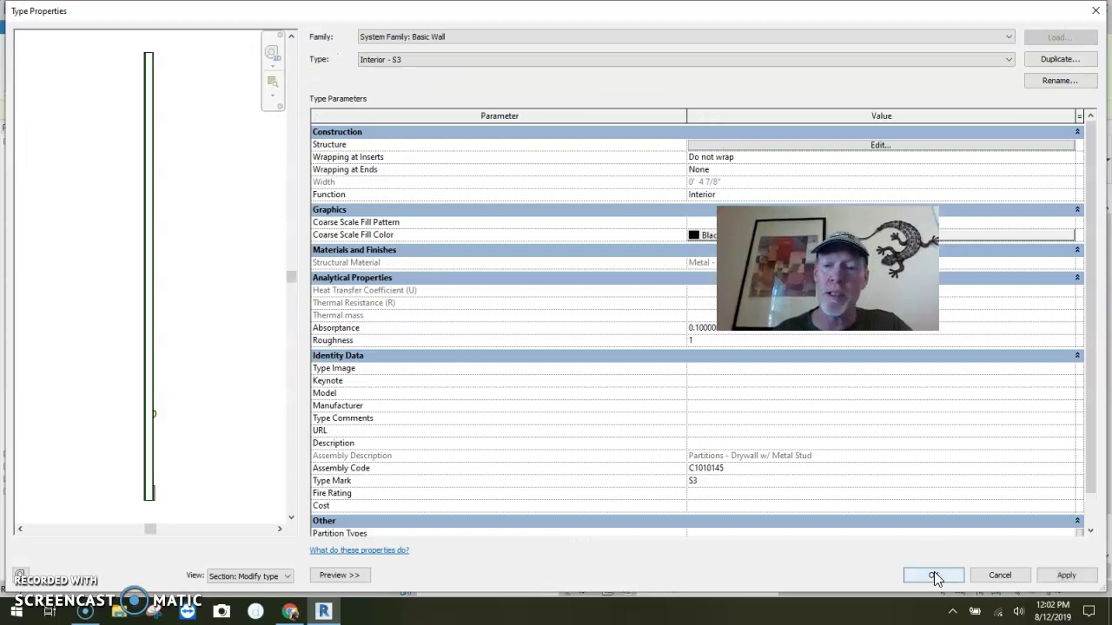
{"action": "left_click", "coordinate": [934, 575]}
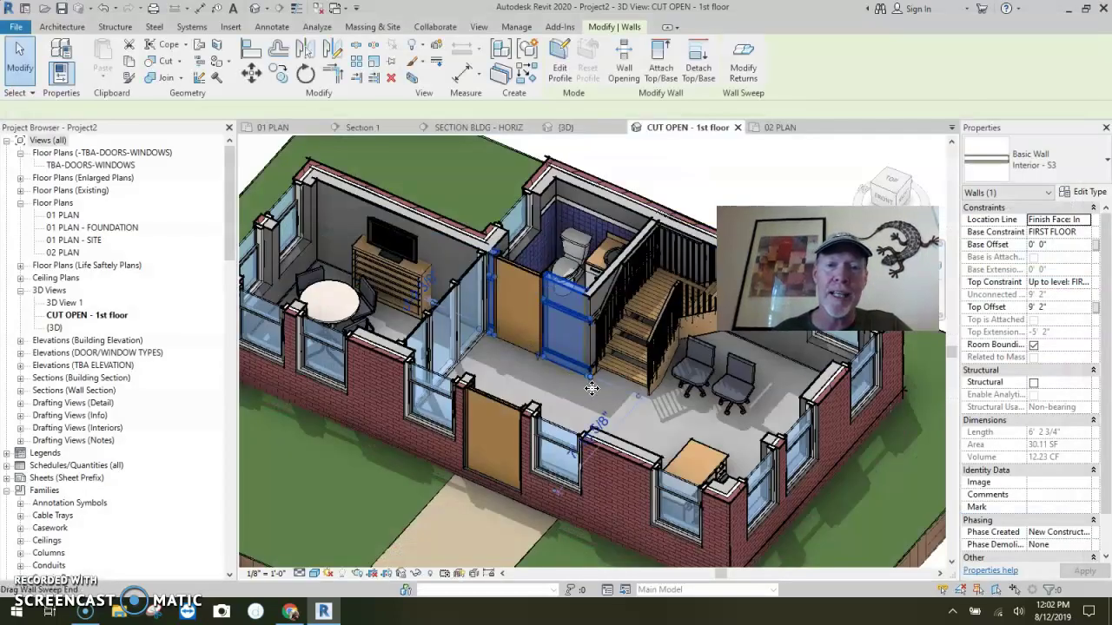
{"action": "key", "text": "Escape"}
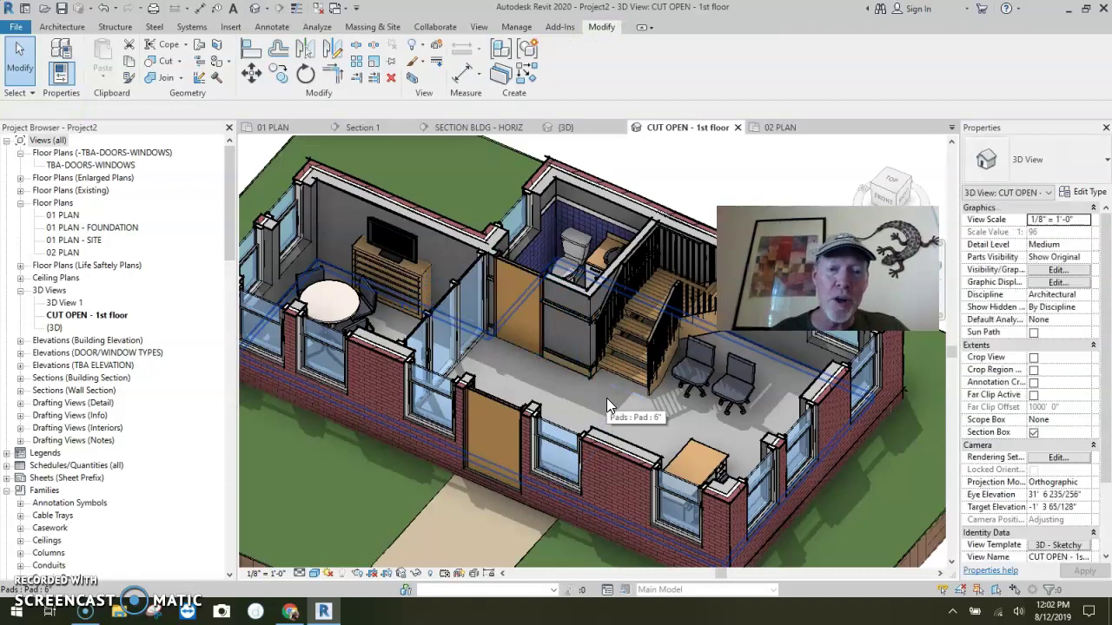
{"action": "scroll", "coordinate": [602, 398], "scroll_direction": "up", "scroll_amount": 5}
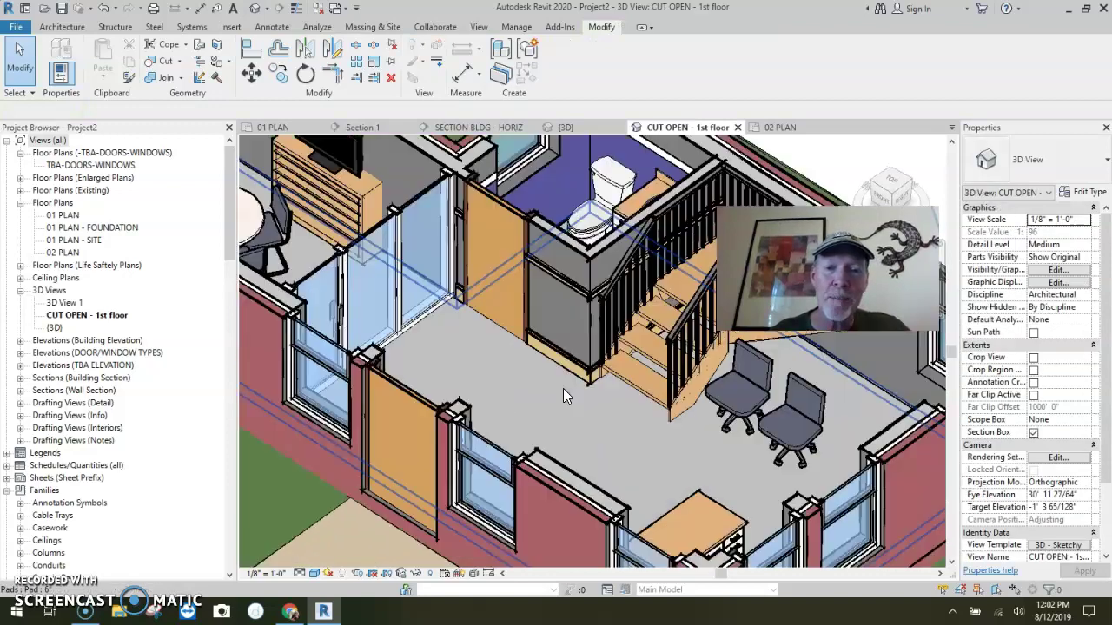
{"action": "middle_click_drag", "start_coordinate": [563, 388], "coordinate": [524, 380], "text": "shift"}
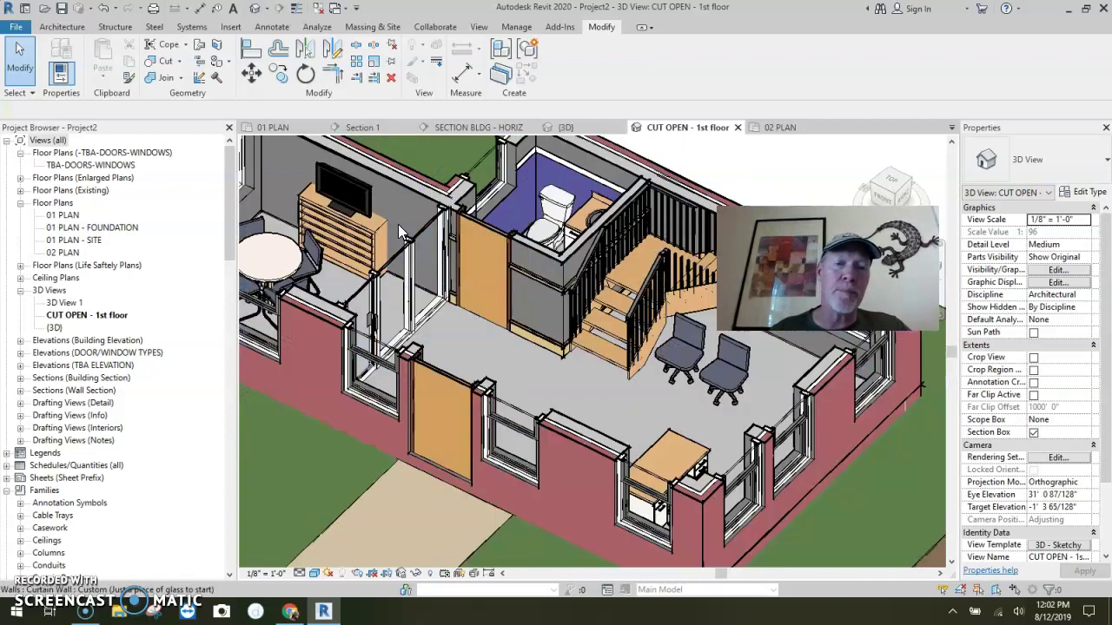
{"action": "scroll", "coordinate": [401, 230], "scroll_direction": "down", "scroll_amount": 2}
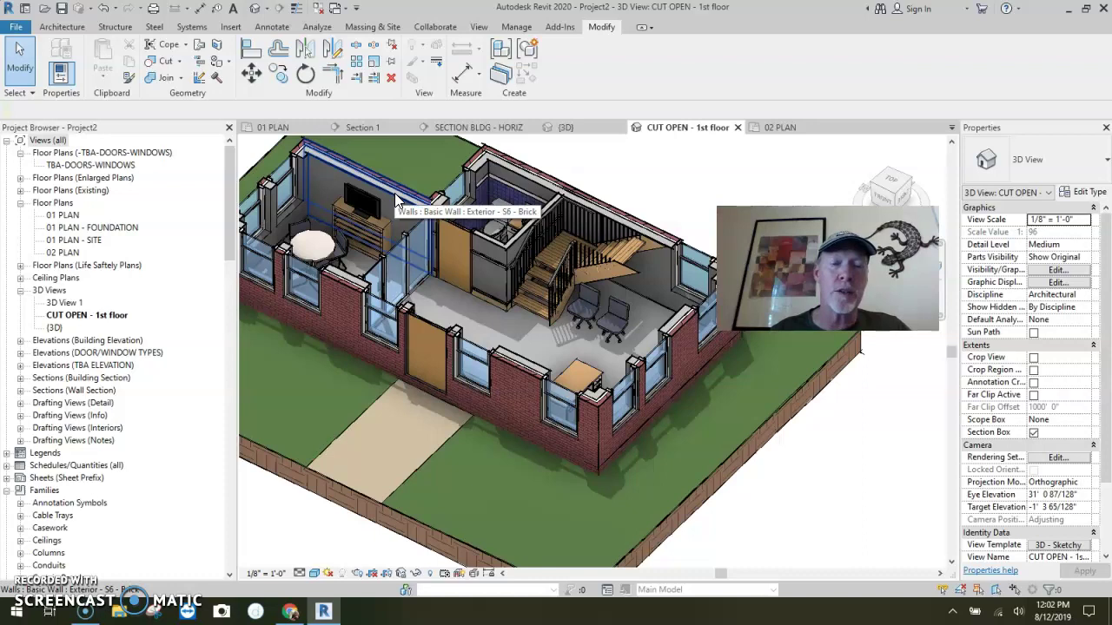
Select the Exterior - S6 - Brick wall and open its type's Edit Assembly layer structure.
{"action": "left_click", "coordinate": [395, 198]}
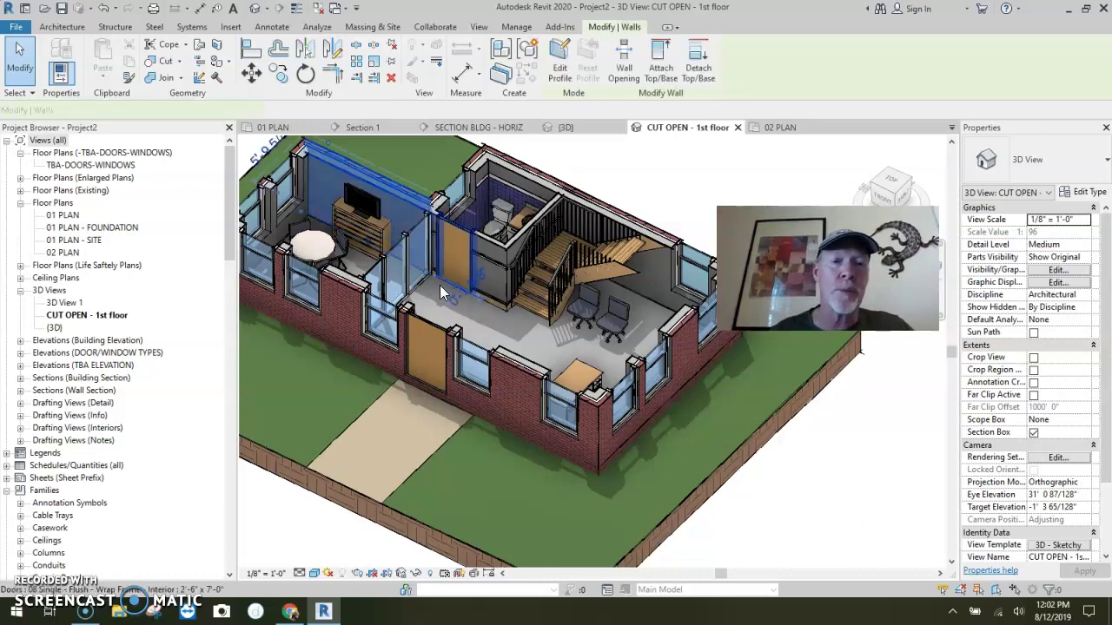
{"action": "left_click", "coordinate": [1086, 192]}
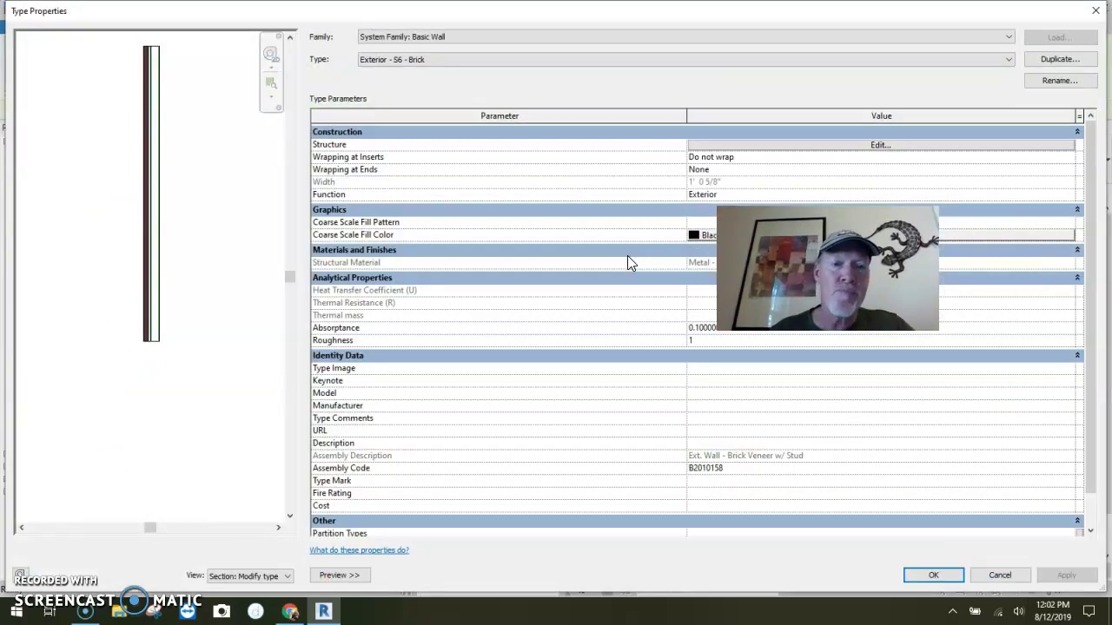
{"action": "left_click", "coordinate": [339, 574]}
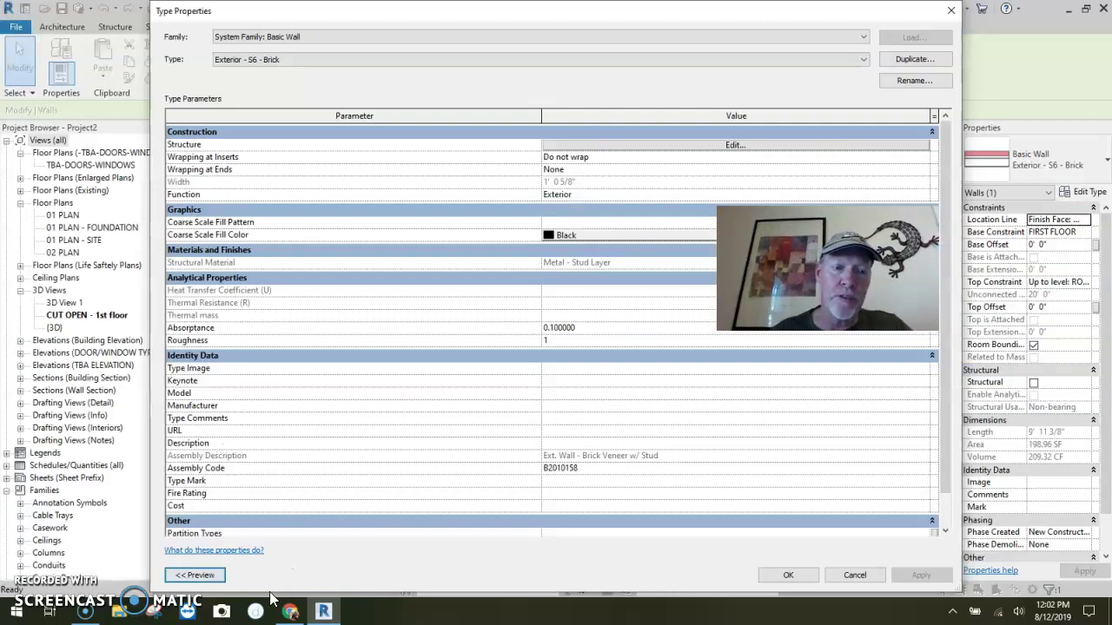
{"action": "left_click", "coordinate": [195, 575]}
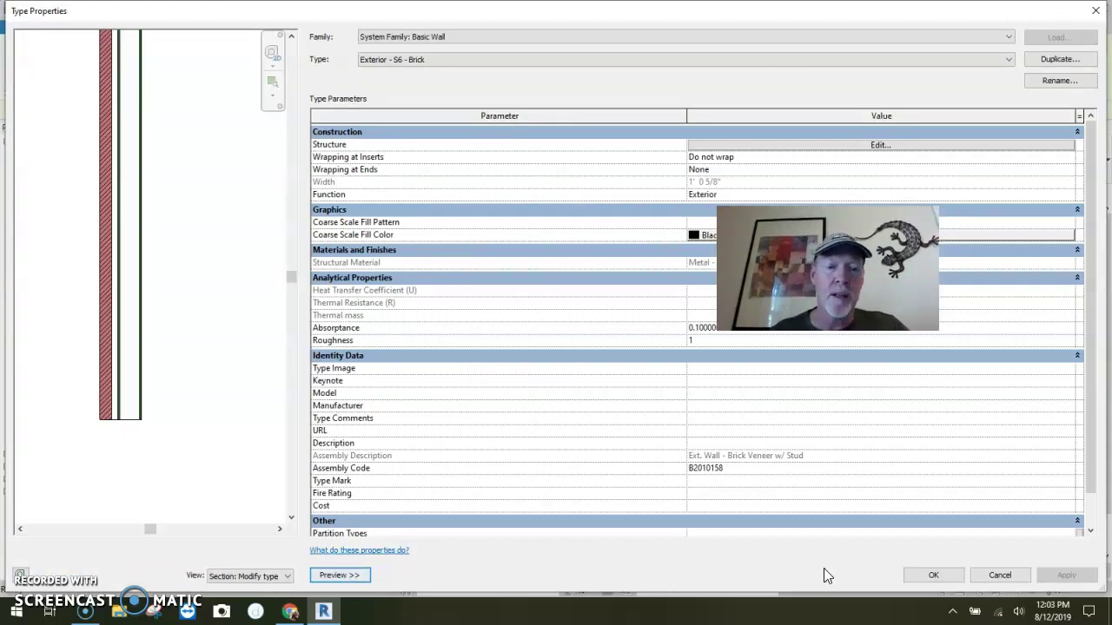
{"action": "left_click", "coordinate": [879, 145]}
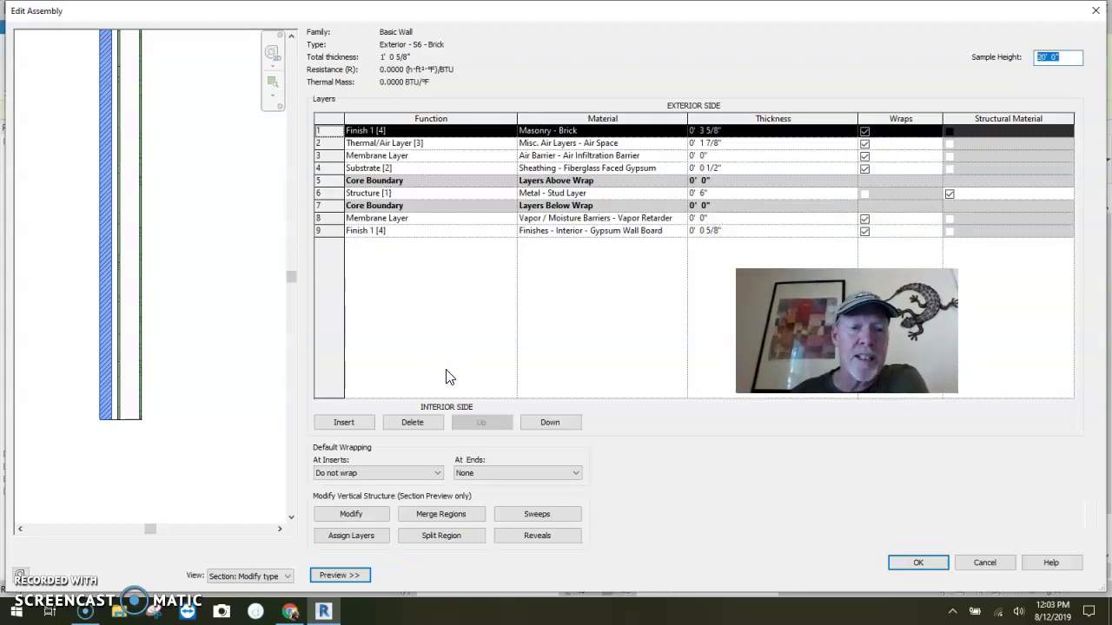
Add two wall sweeps and make the second a Pine Base Trim profile.
{"action": "left_click", "coordinate": [537, 513]}
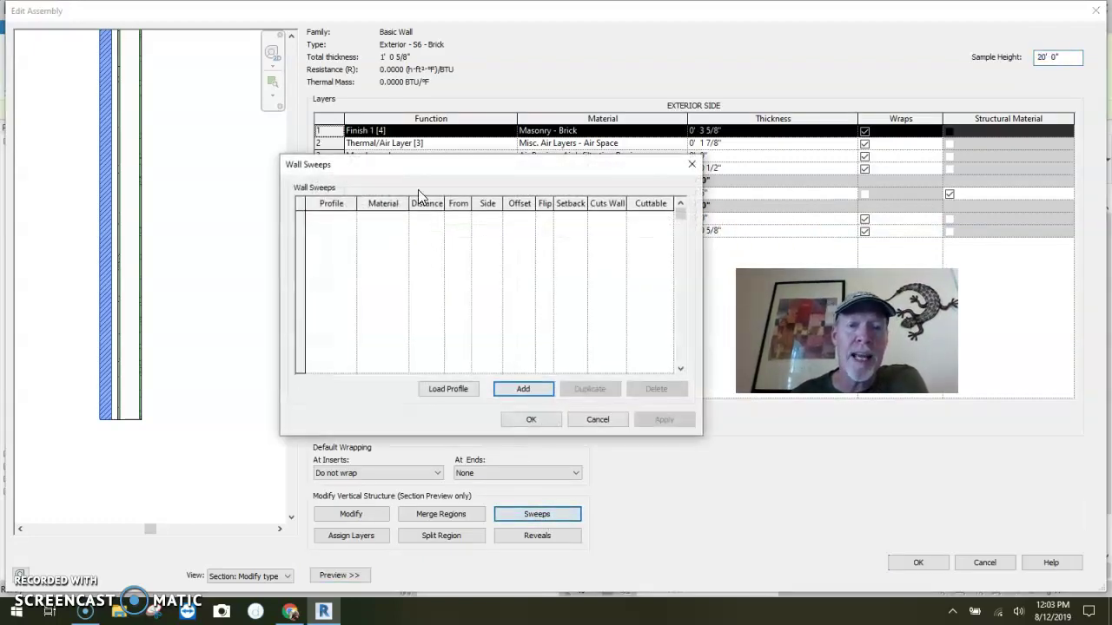
{"action": "left_click", "coordinate": [522, 389]}
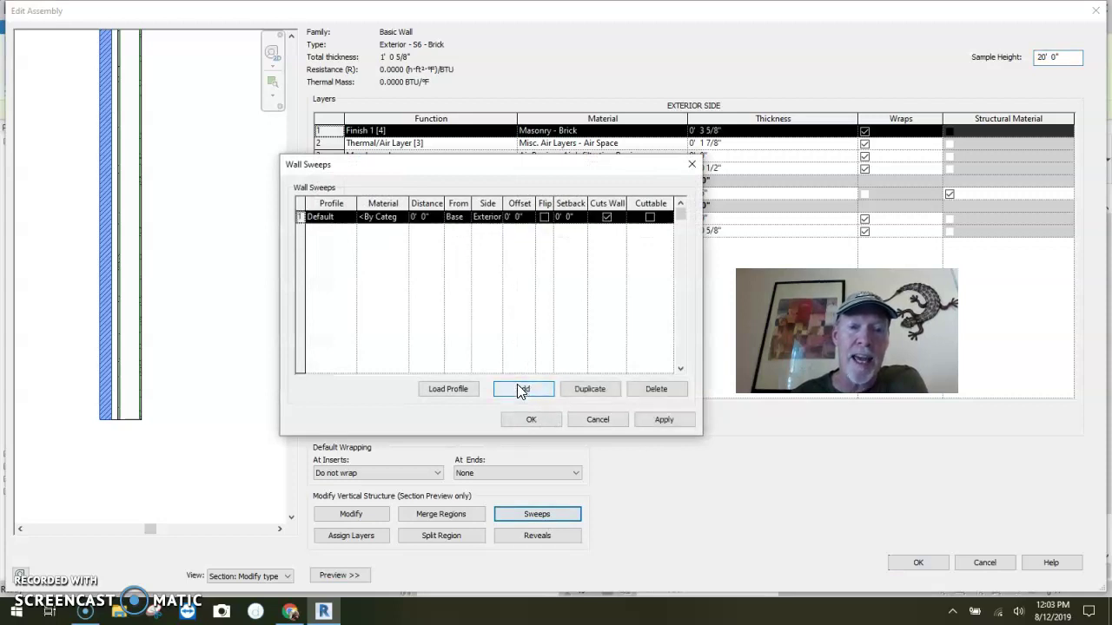
{"action": "left_click", "coordinate": [522, 388]}
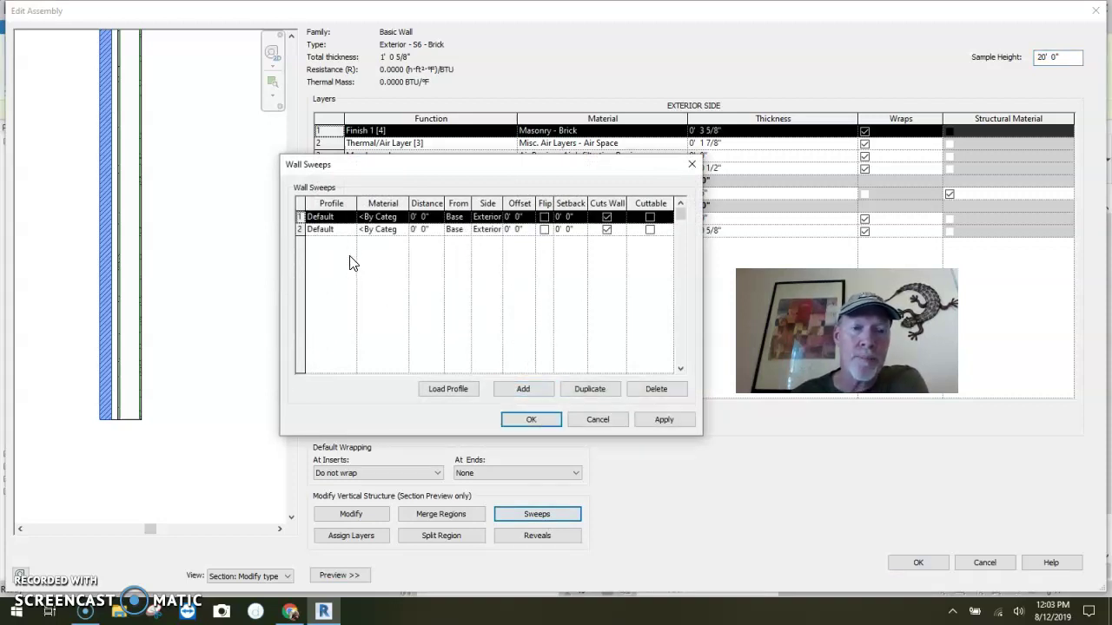
{"action": "left_click", "coordinate": [347, 231]}
{"action": "left_click", "coordinate": [349, 228]}
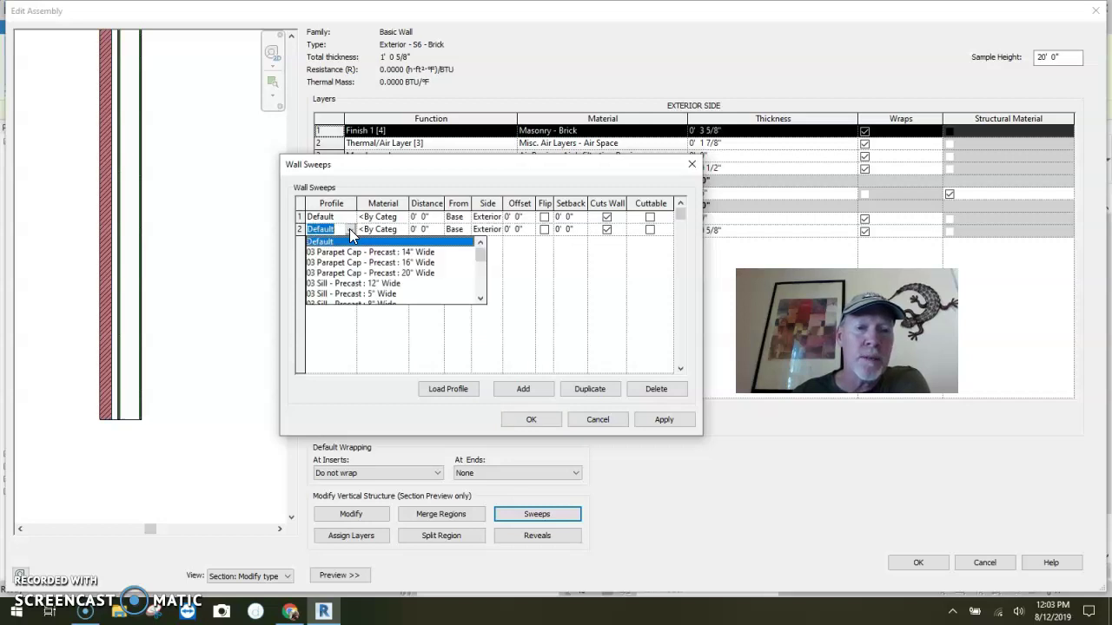
{"action": "left_click_drag", "start_coordinate": [480, 254], "coordinate": [482, 291]}
{"action": "left_click", "coordinate": [369, 285]}
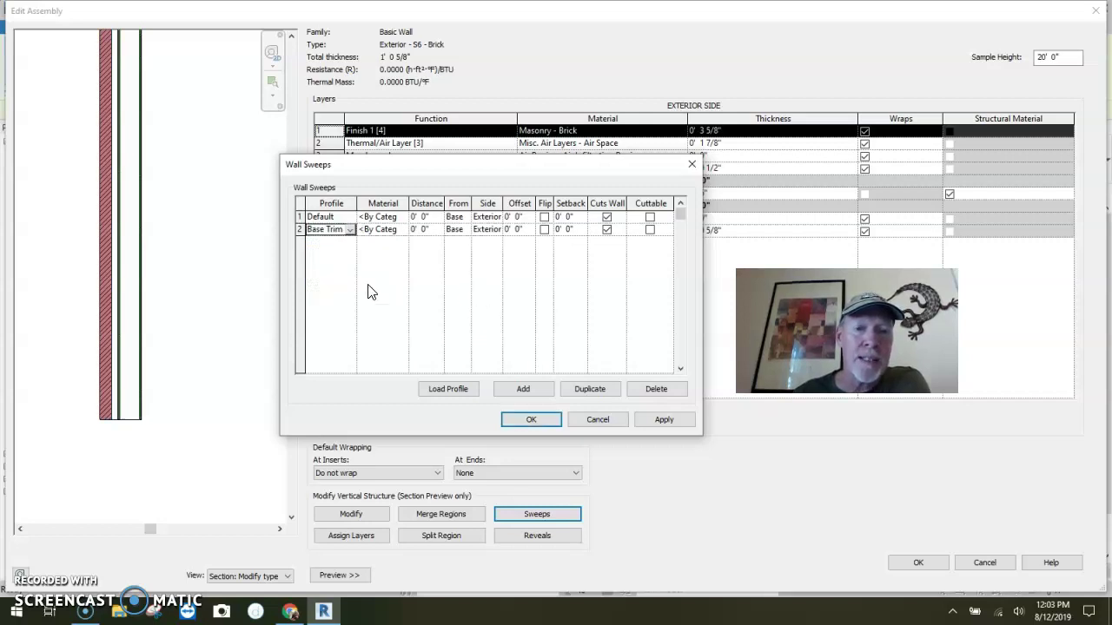
{"action": "left_click", "coordinate": [404, 230]}
{"action": "left_click", "coordinate": [404, 230]}
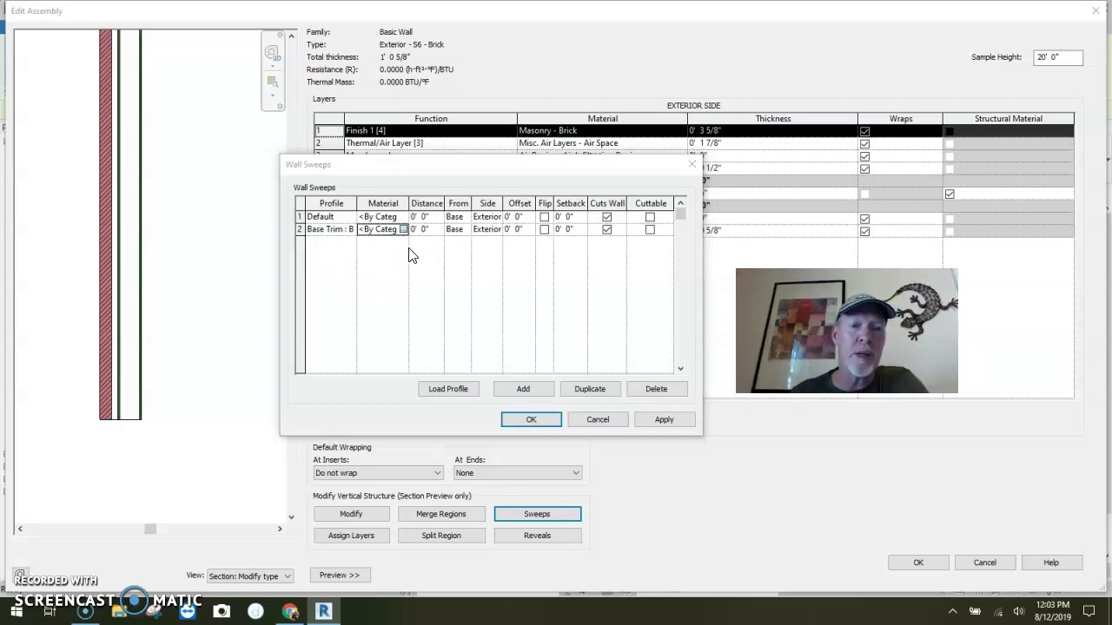
{"action": "left_click", "coordinate": [710, 479]}
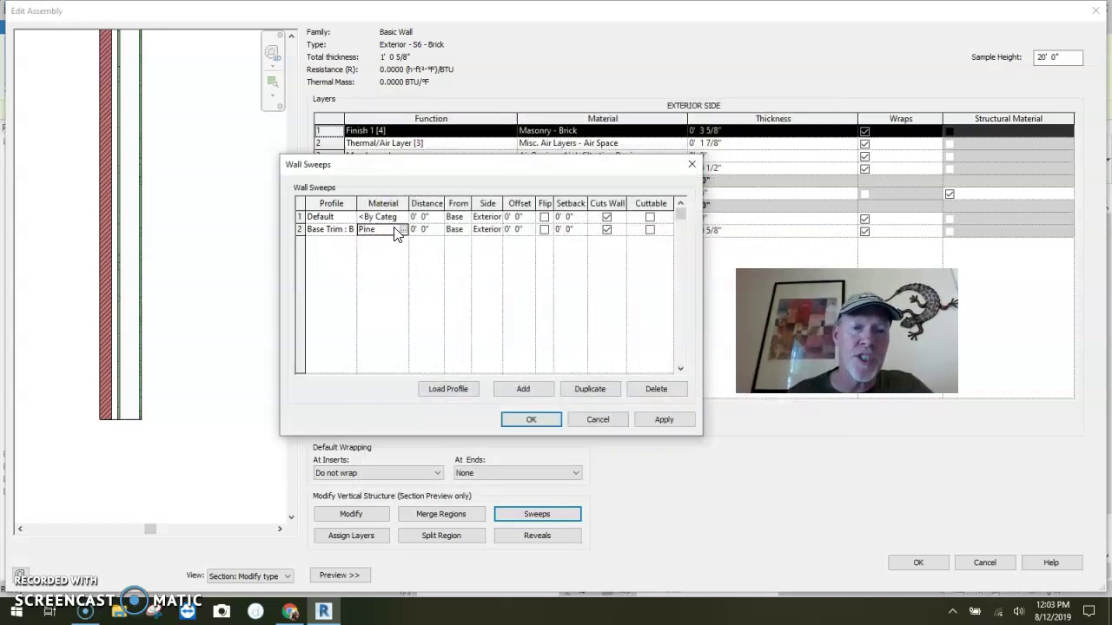
Make the first sweep a Pine chair rail profile.
{"action": "left_click", "coordinate": [382, 216]}
{"action": "left_click", "coordinate": [404, 216]}
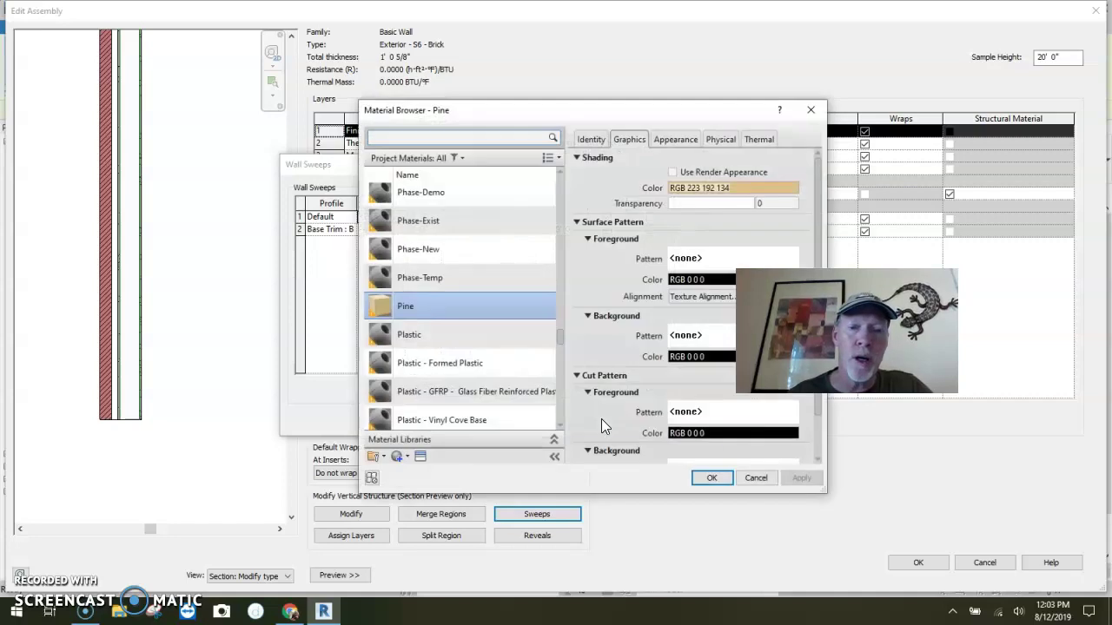
{"action": "left_click", "coordinate": [711, 478]}
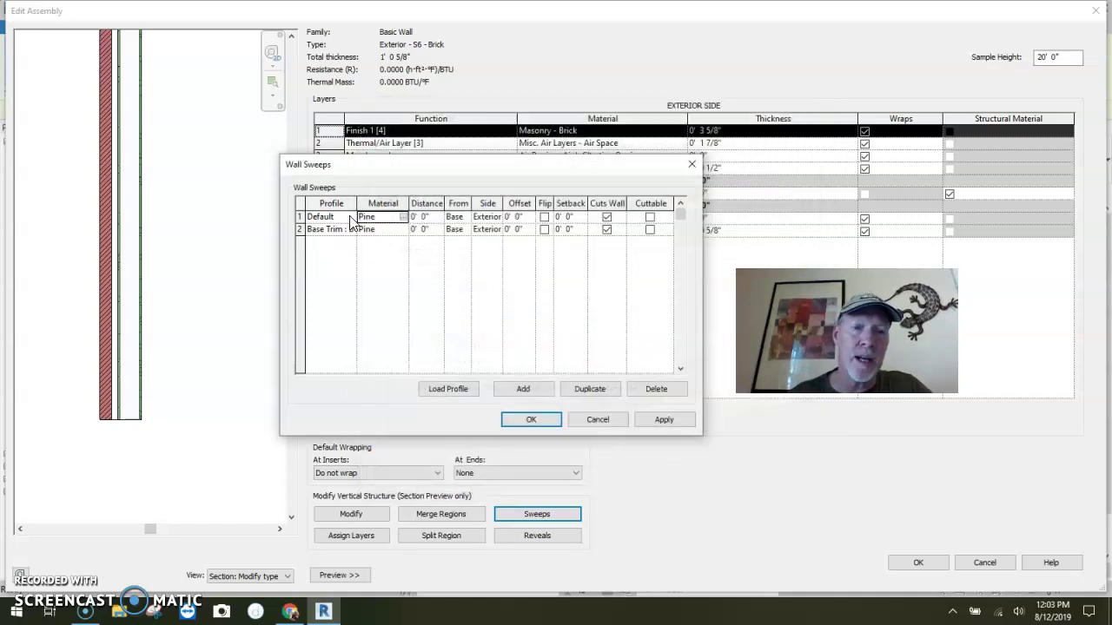
{"action": "left_click", "coordinate": [339, 217]}
{"action": "left_click", "coordinate": [349, 217]}
{"action": "scroll", "coordinate": [445, 278], "scroll_direction": "down", "scroll_amount": 5}
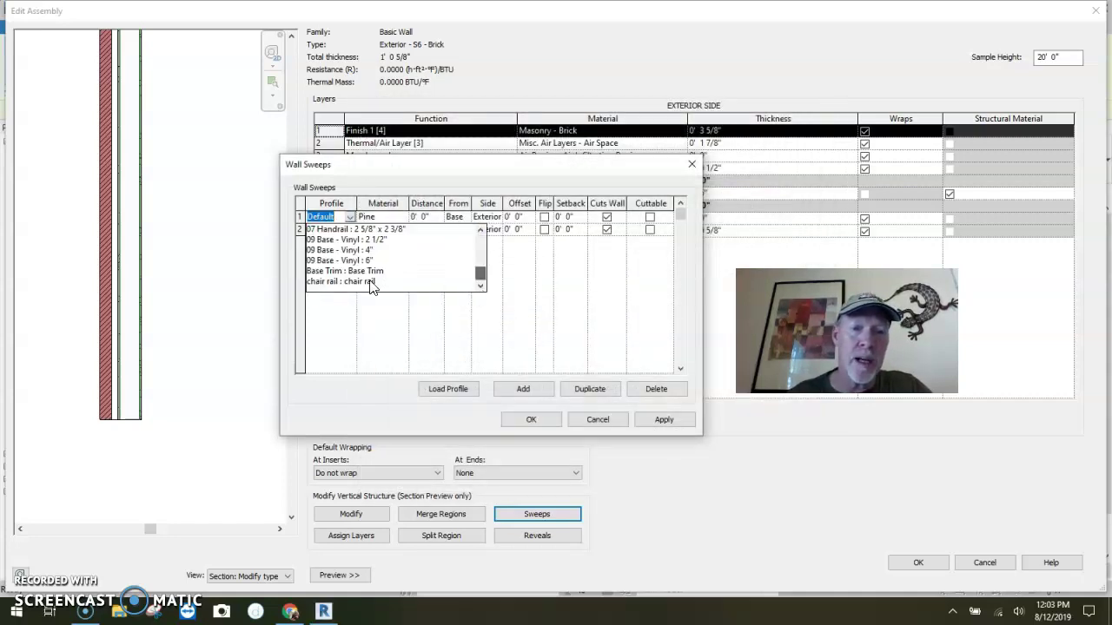
{"action": "left_click", "coordinate": [370, 283]}
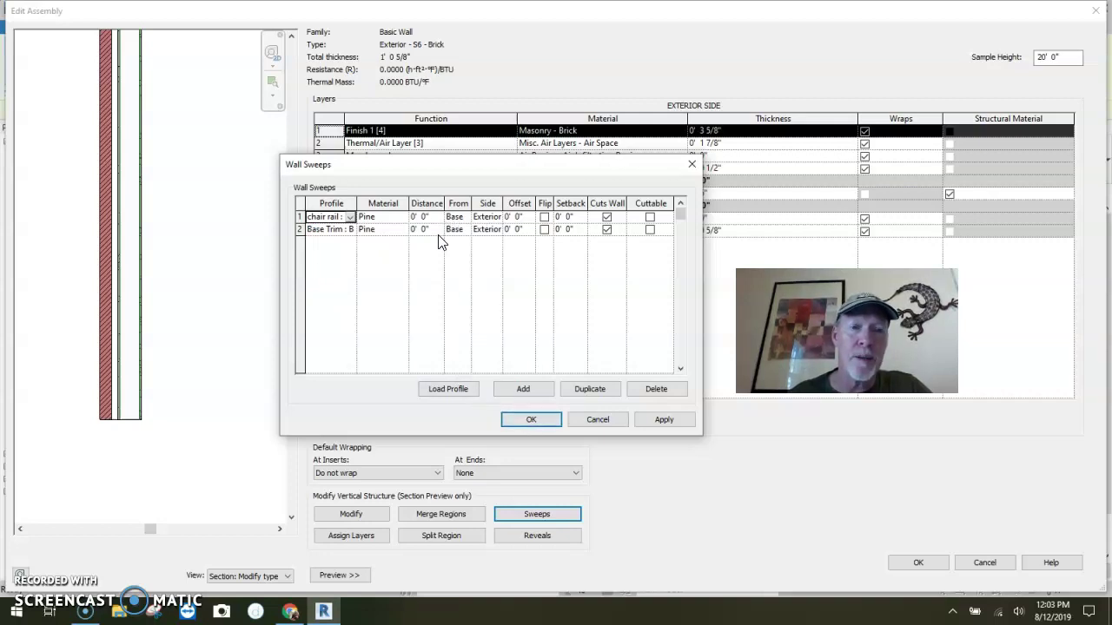
Put both sweeps on the Interior side and raise the chair rail to 4' 0".
{"action": "left_click", "coordinate": [495, 230]}
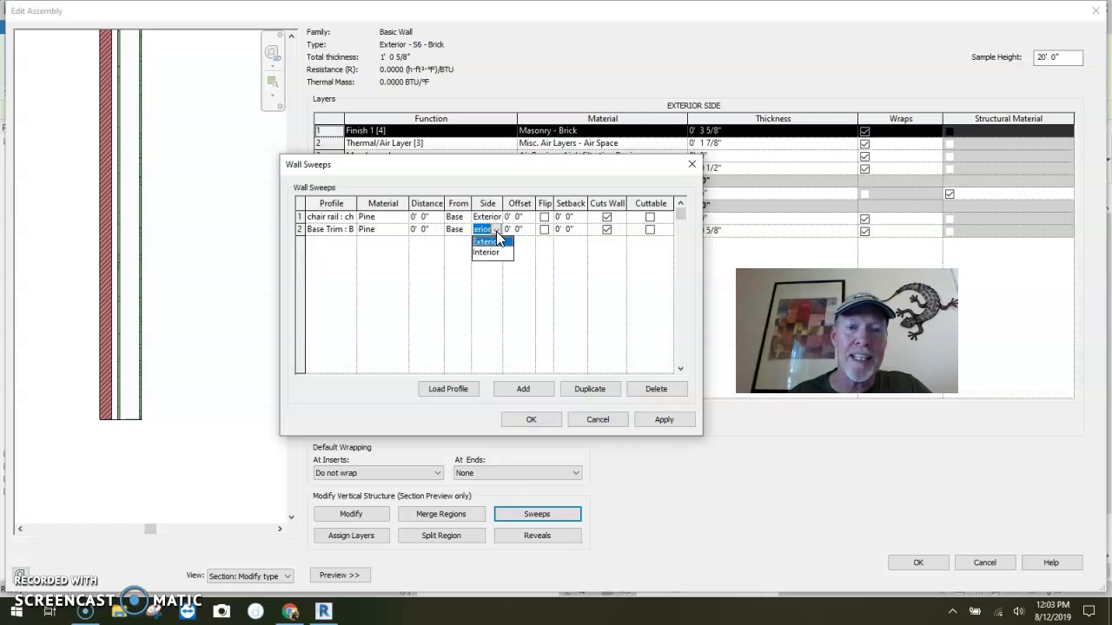
{"action": "left_click", "coordinate": [491, 254]}
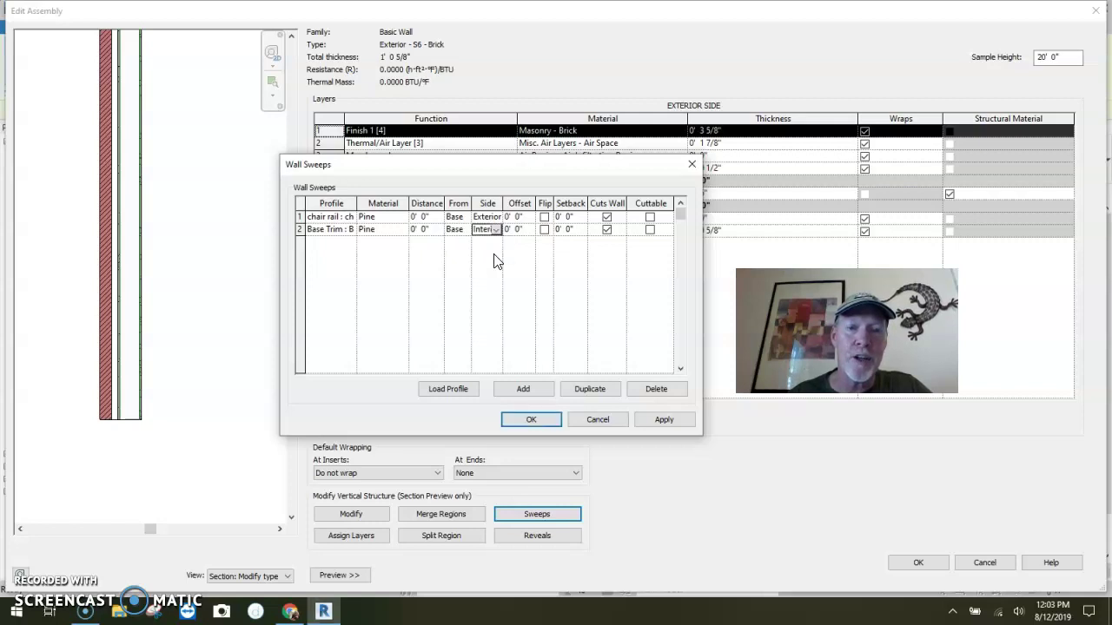
{"action": "left_click", "coordinate": [426, 217]}
{"action": "type", "text": "4"}
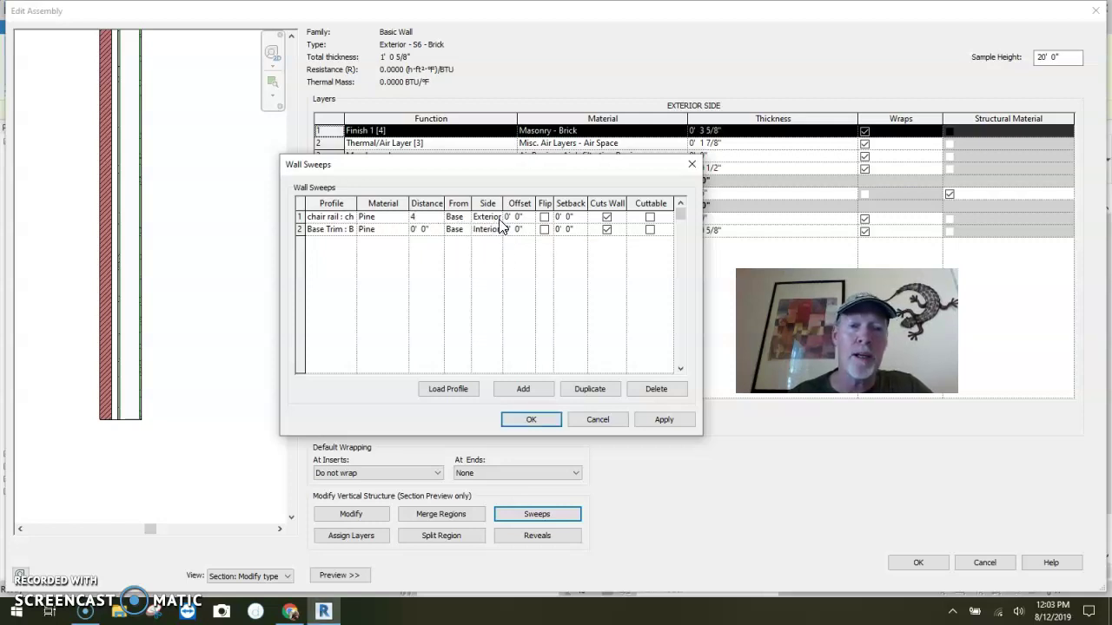
{"action": "left_click", "coordinate": [497, 216]}
{"action": "left_click", "coordinate": [492, 240]}
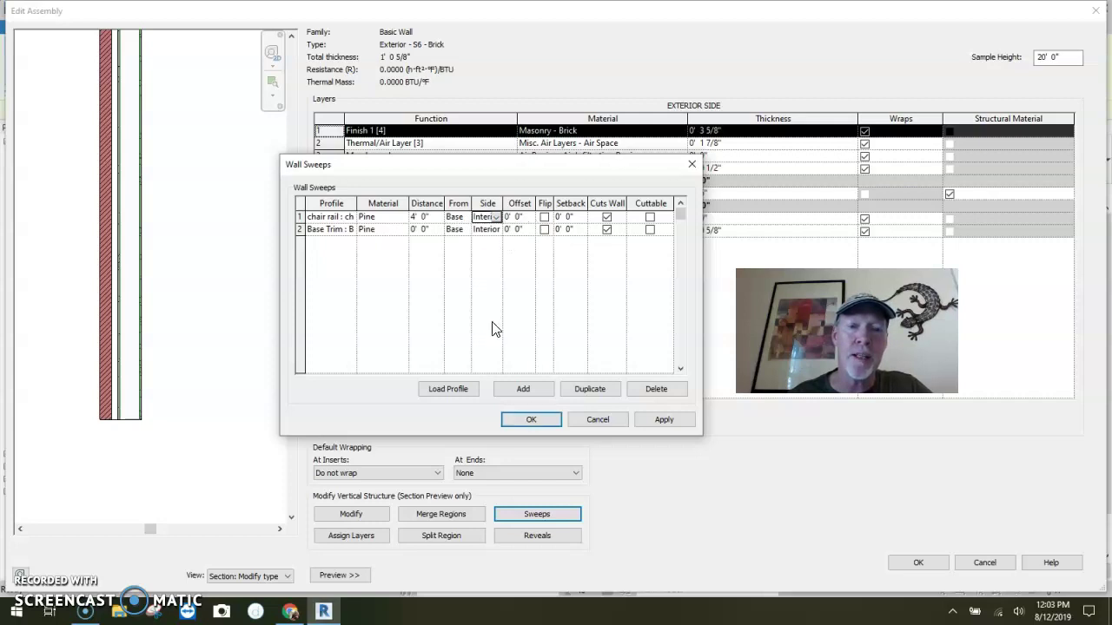
Confirm Wall Sweeps, Edit Assembly and Type Properties for the brick wall type.
{"action": "left_click", "coordinate": [541, 416]}
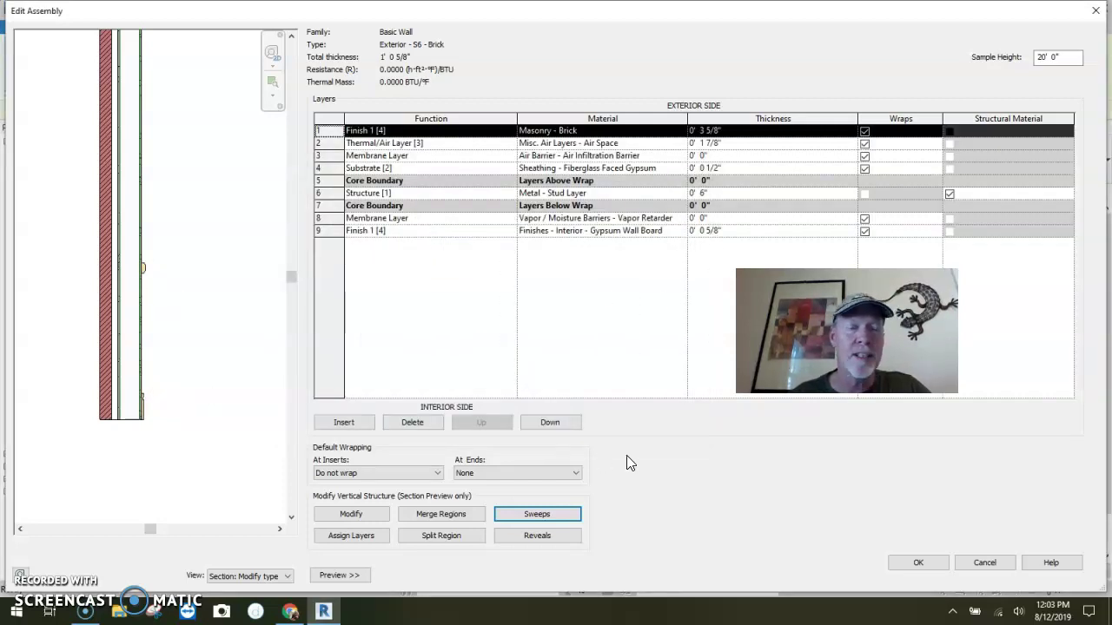
{"action": "left_click", "coordinate": [919, 562]}
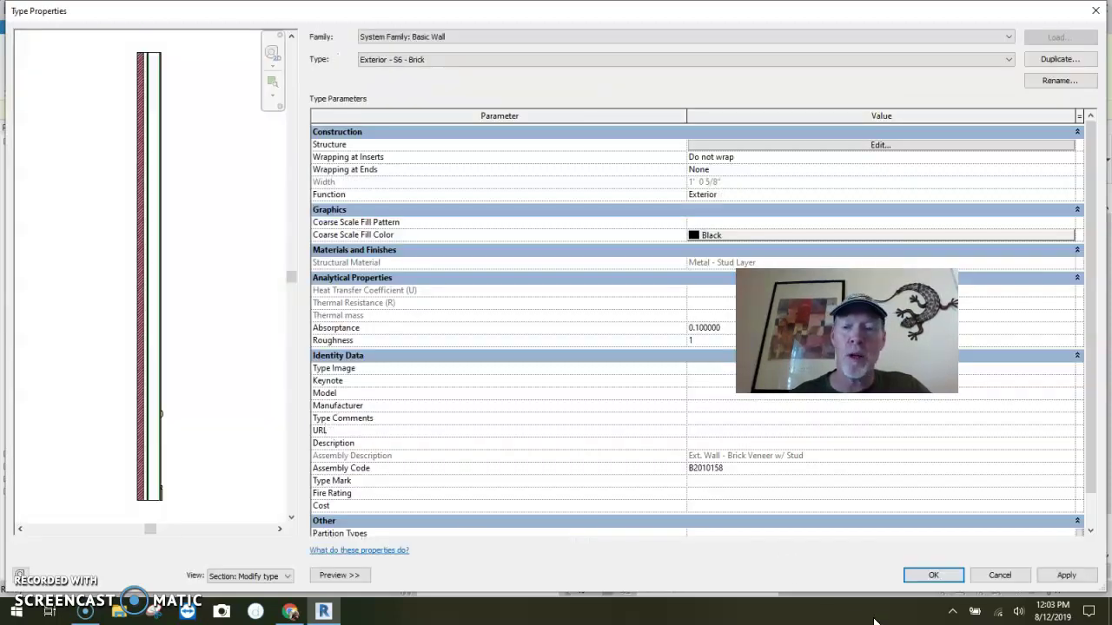
{"action": "left_click", "coordinate": [934, 576]}
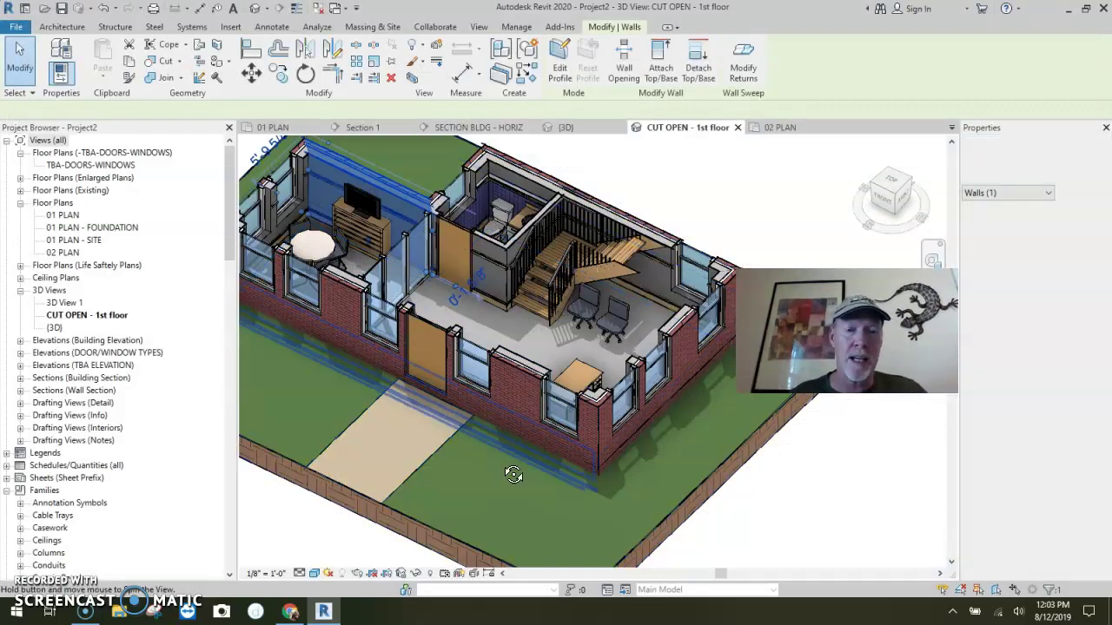
Orbit and zoom the CUT OPEN - 1st floor view to inspect the pine trim, then deselect the wall.
{"action": "middle_click_drag", "start_coordinate": [513, 474], "coordinate": [339, 399], "text": "shift"}
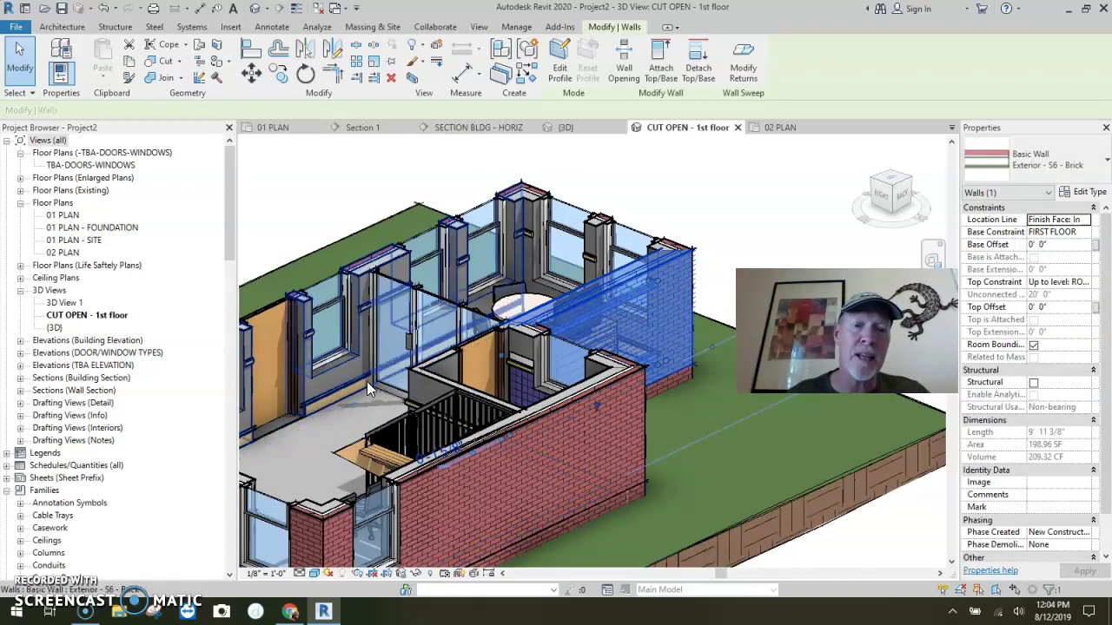
{"action": "scroll", "coordinate": [350, 383], "scroll_direction": "down", "scroll_amount": 3}
{"action": "middle_click_drag", "start_coordinate": [350, 383], "coordinate": [503, 237], "text": "shift"}
{"action": "scroll", "coordinate": [508, 243], "scroll_direction": "up", "scroll_amount": 4}
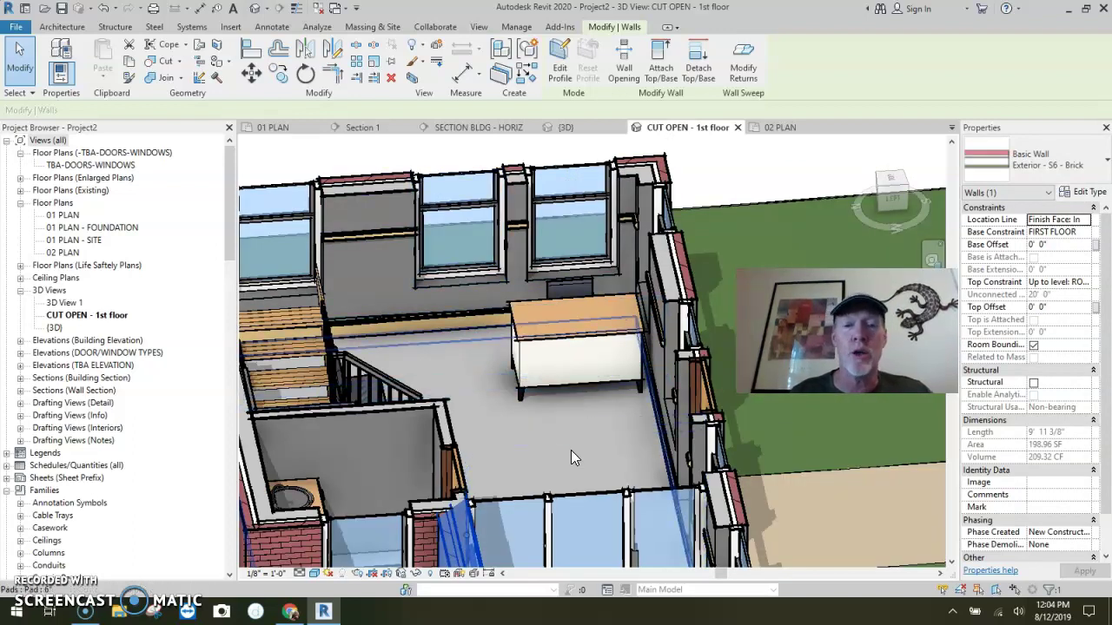
{"action": "middle_click_drag", "start_coordinate": [544, 445], "coordinate": [542, 358], "text": "shift"}
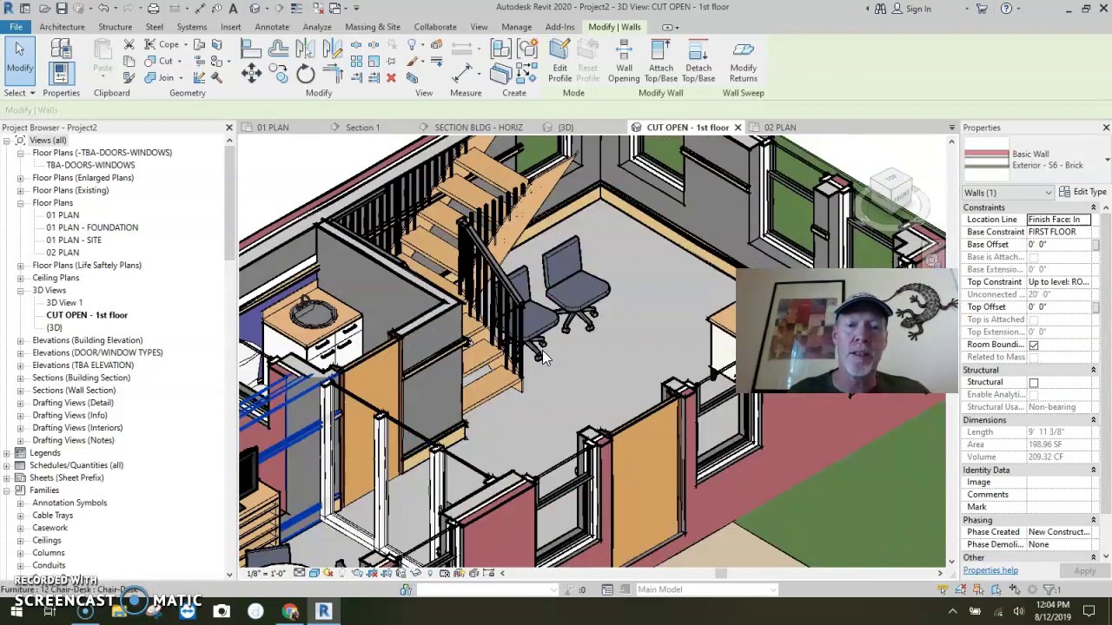
{"action": "scroll", "coordinate": [542, 358], "scroll_direction": "down", "scroll_amount": 6}
{"action": "middle_click_drag", "start_coordinate": [616, 361], "coordinate": [435, 315], "text": "shift"}
{"action": "scroll", "coordinate": [466, 359], "scroll_direction": "up", "scroll_amount": 2}
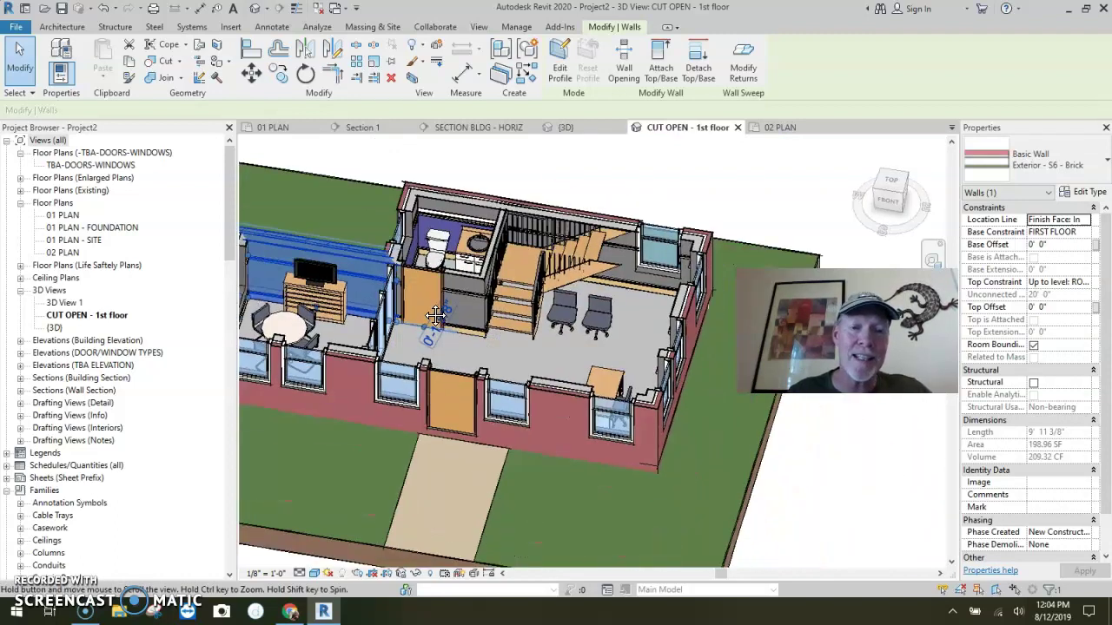
{"action": "key", "text": "Escape"}
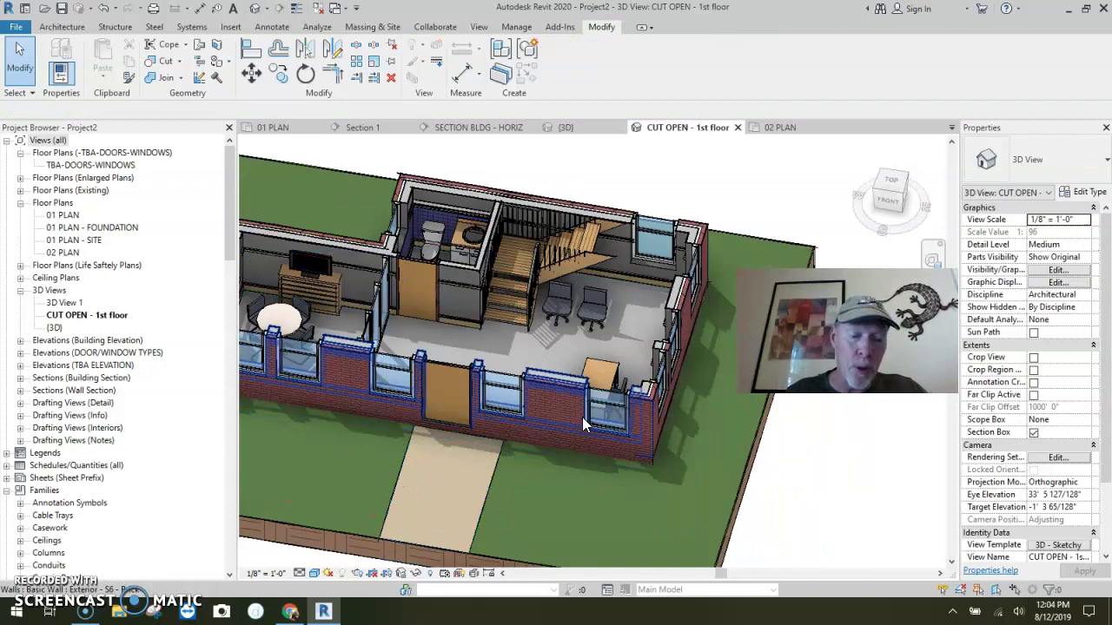
{"action": "mouse_move", "coordinate": [582, 417]}
{"action": "middle_mouse_down", "text": "shift"}
{"action": "mouse_move", "coordinate": [567, 373]}
{"action": "mouse_move", "coordinate": [586, 434]}
{"action": "middle_mouse_up", "text": "shift"}
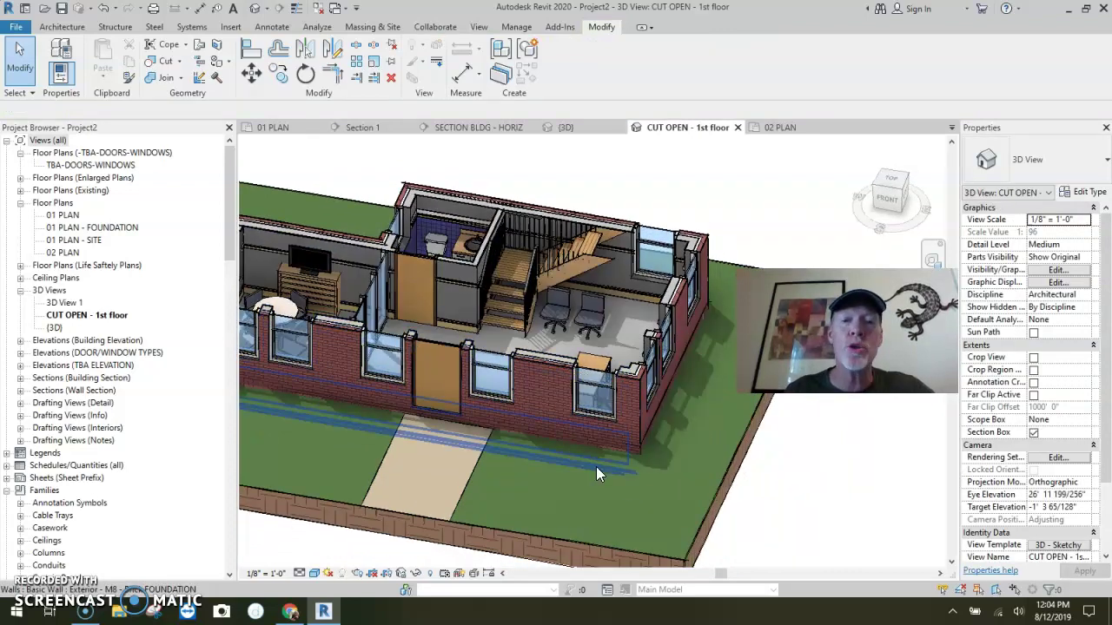